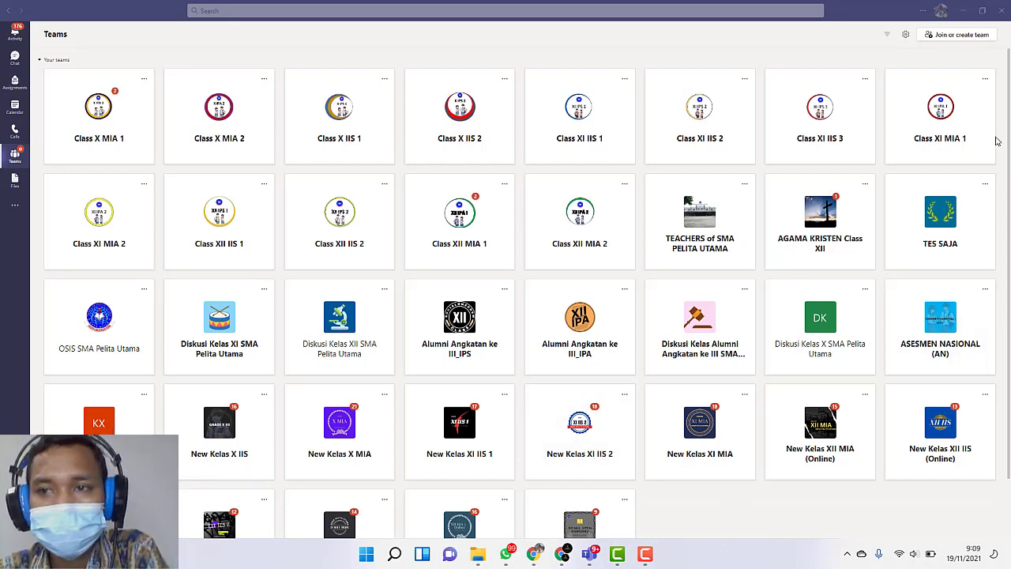
Step: Switch from Teams to Chrome and start signing in from the Microsoft Forms page
{"action": "left_click", "coordinate": [740, 519]}
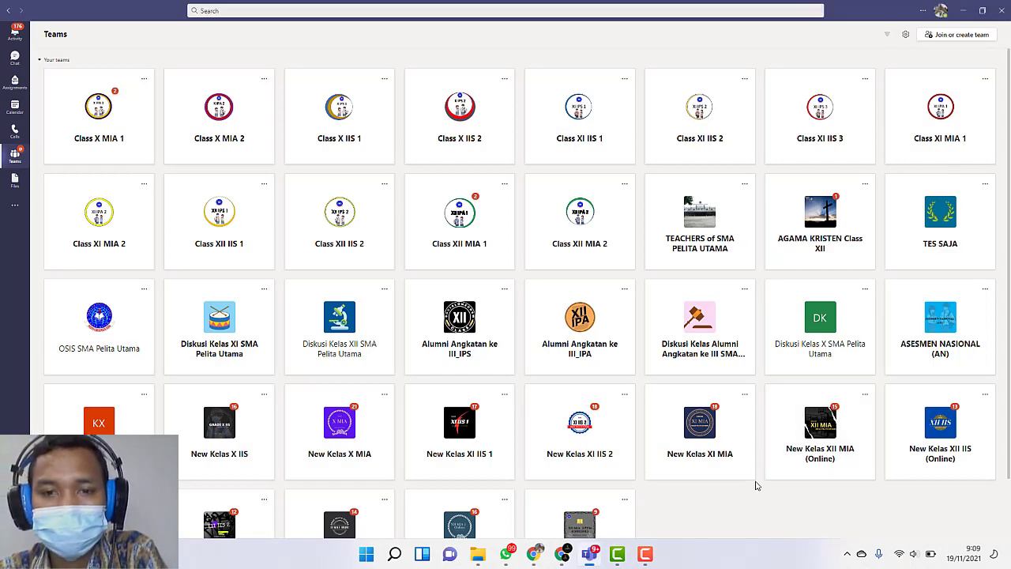
{"action": "left_click", "coordinate": [967, 11]}
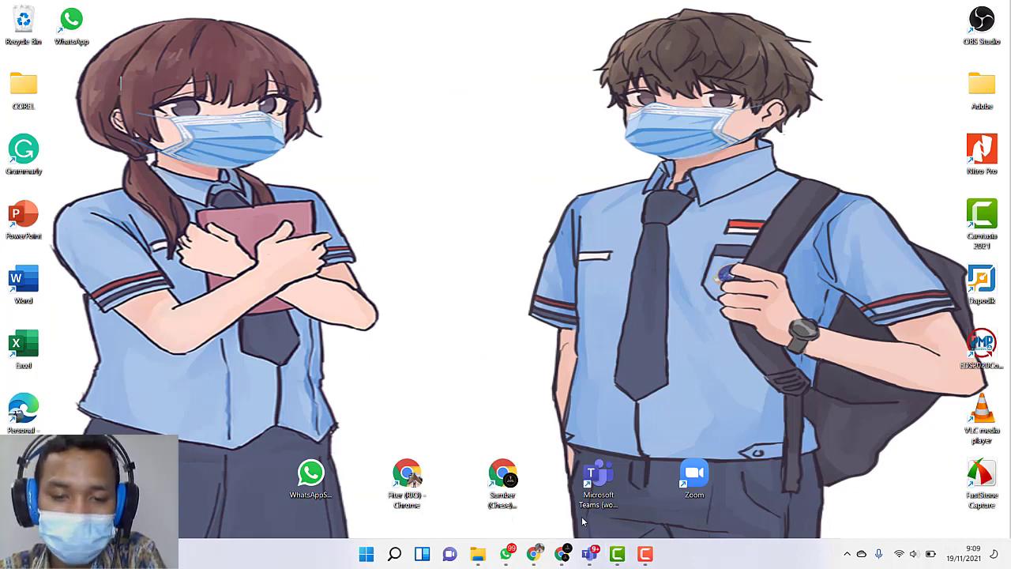
{"action": "left_click", "coordinate": [538, 558]}
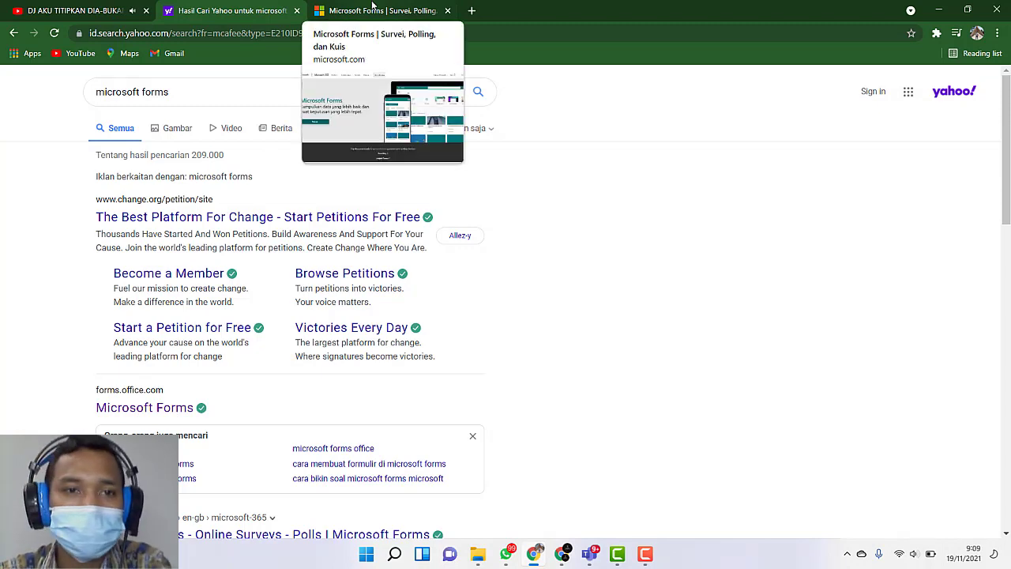
{"action": "left_click", "coordinate": [373, 9]}
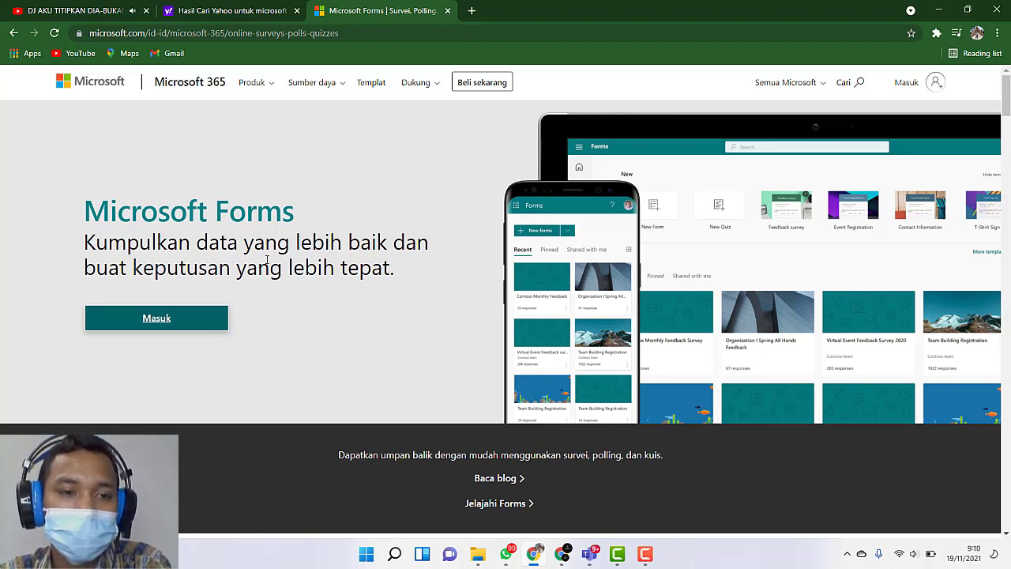
{"action": "left_click", "coordinate": [187, 324]}
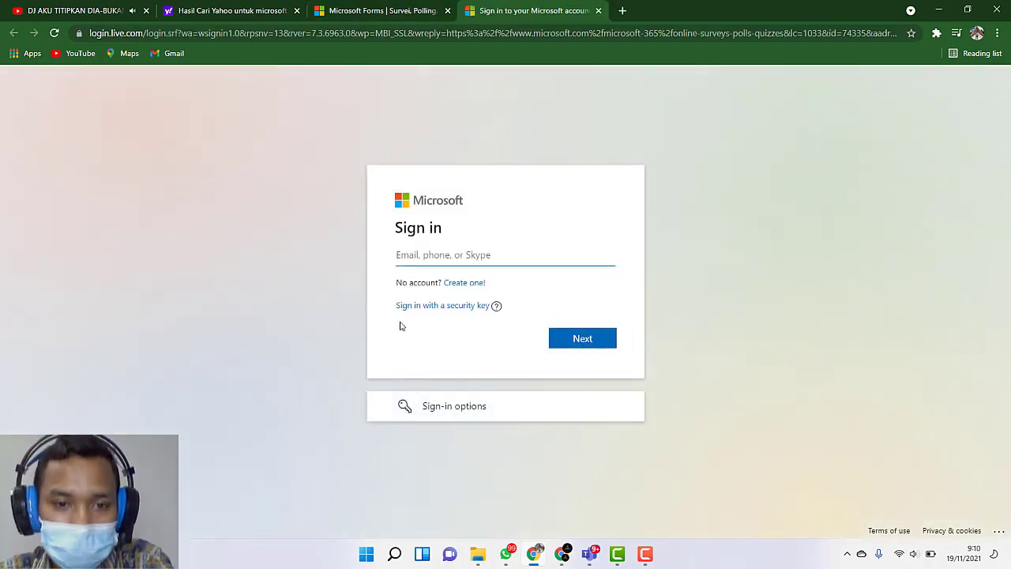
Step: Submit the school account's full e-mail address on the Microsoft sign-in page
{"action": "left_click", "coordinate": [457, 258]}
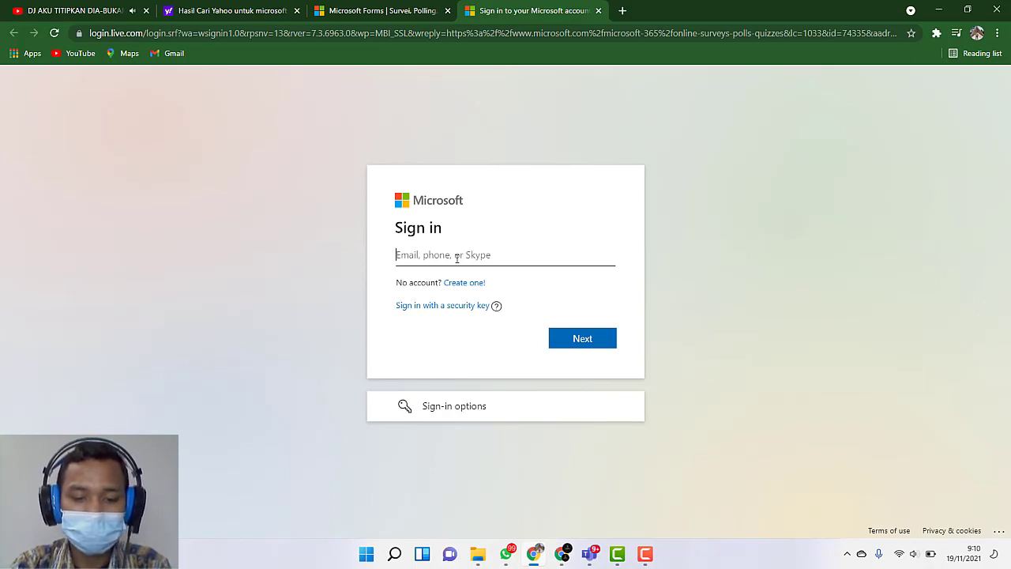
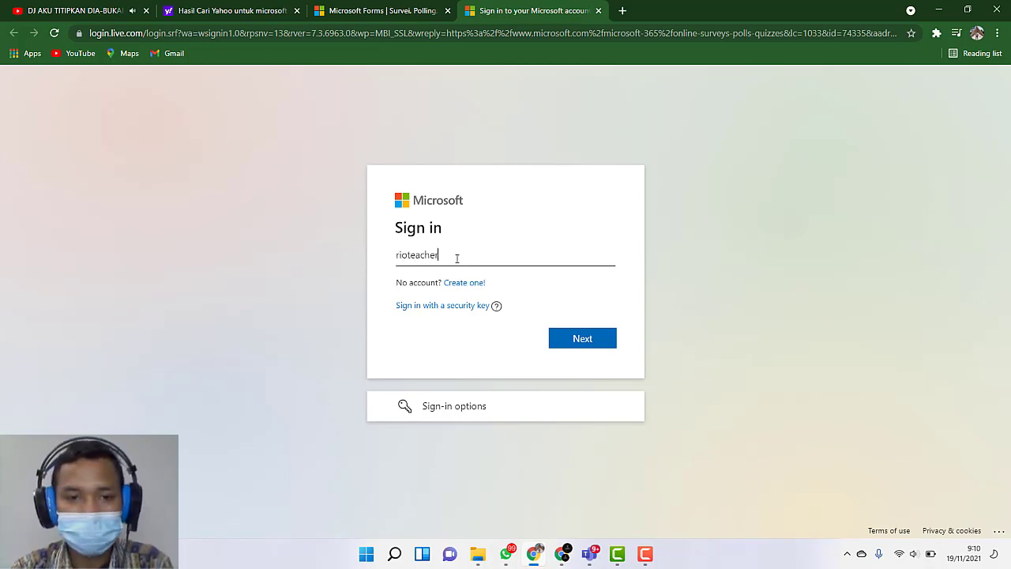
{"action": "key", "text": "Return"}
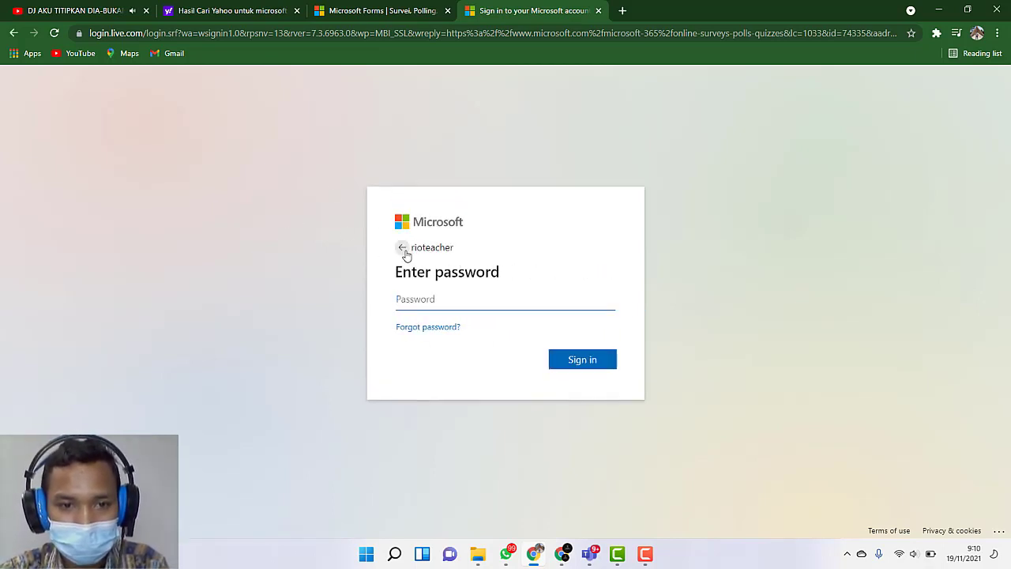
{"action": "left_click", "coordinate": [427, 248]}
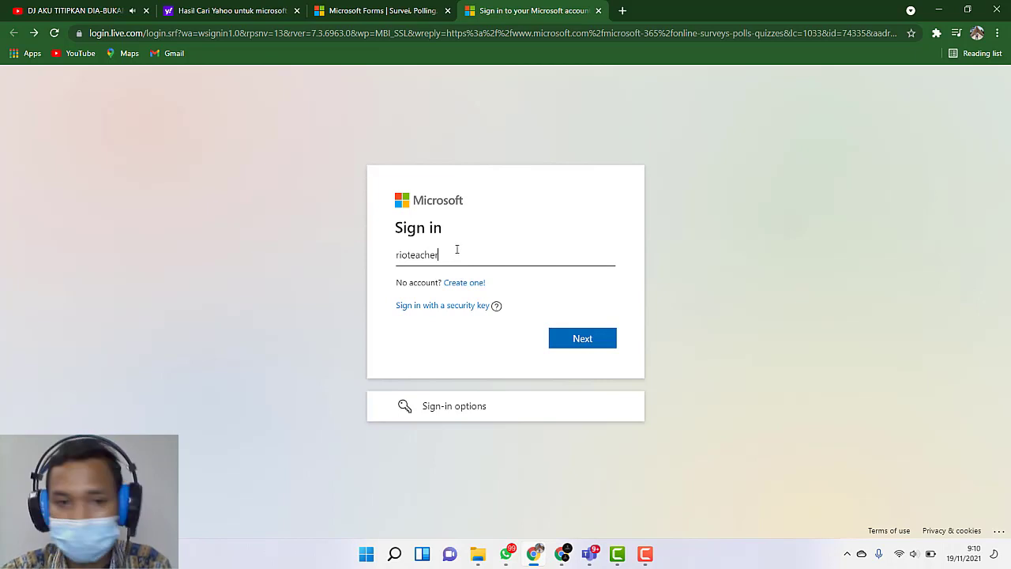
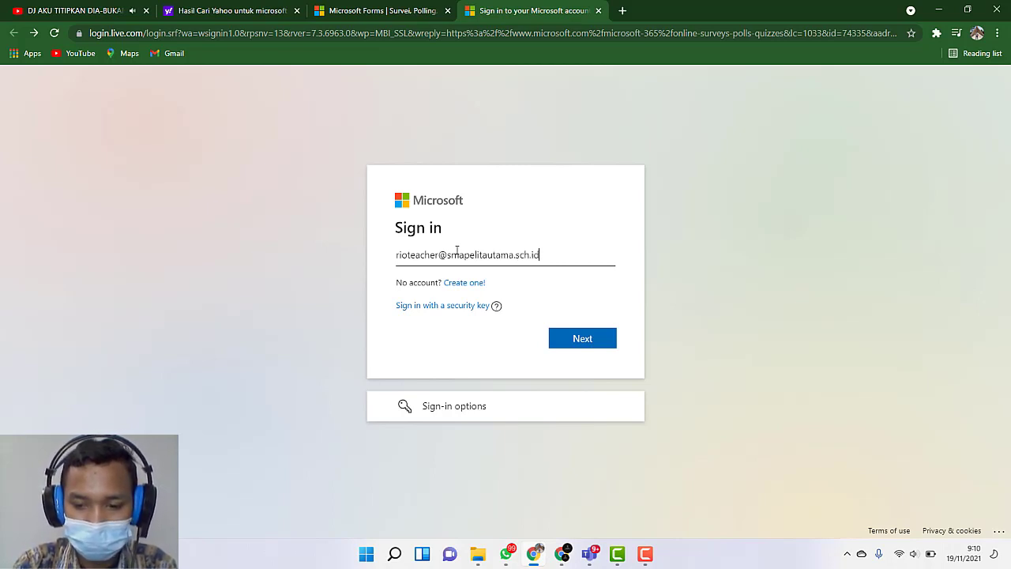
{"action": "key", "text": "Return"}
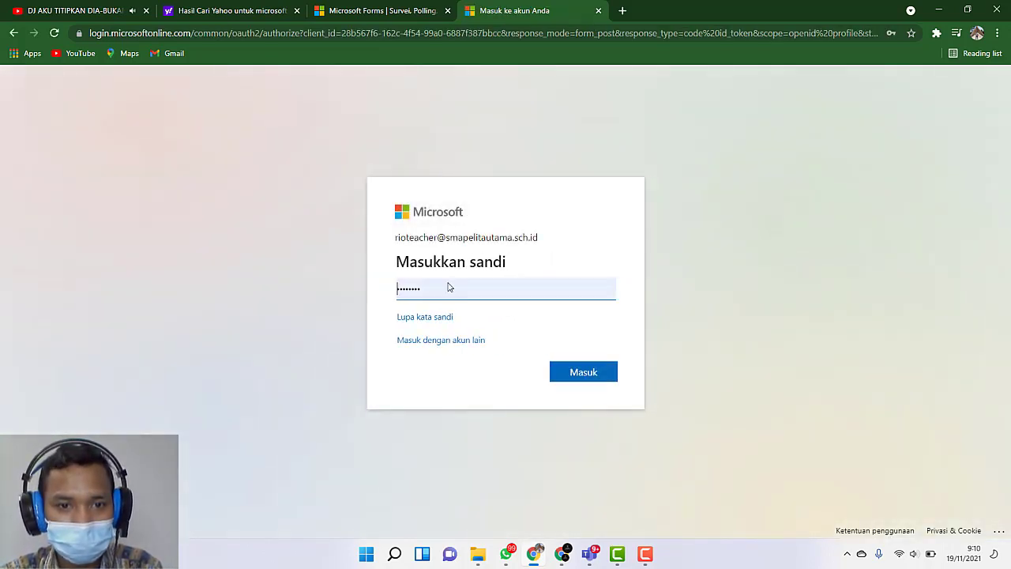
Step: Sign in with the prefilled account password and stay signed in, with "Jangan tampilkan ini lagi" enabled
{"action": "left_click", "coordinate": [595, 370]}
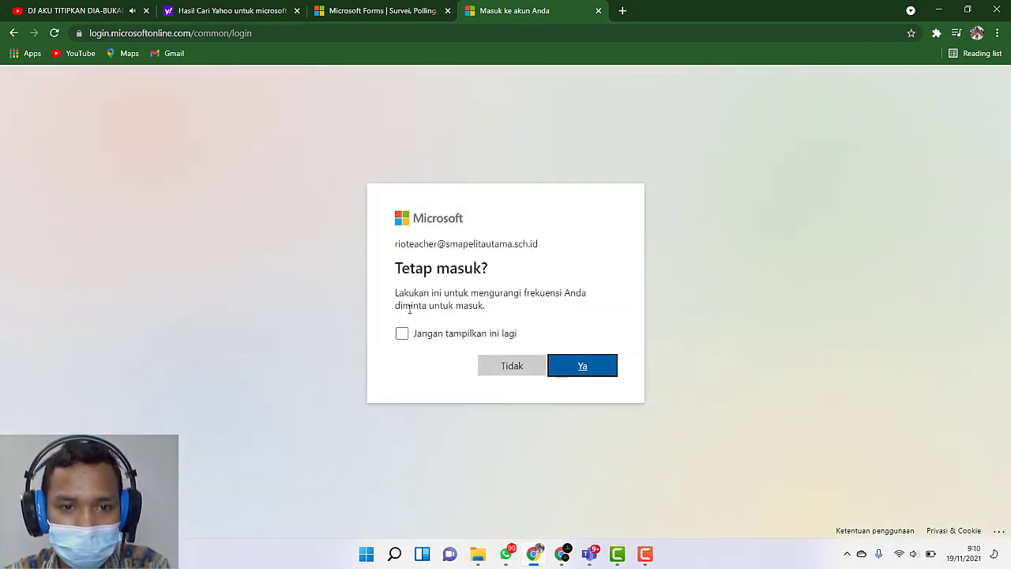
{"action": "left_click", "coordinate": [402, 332]}
{"action": "left_click", "coordinate": [590, 365]}
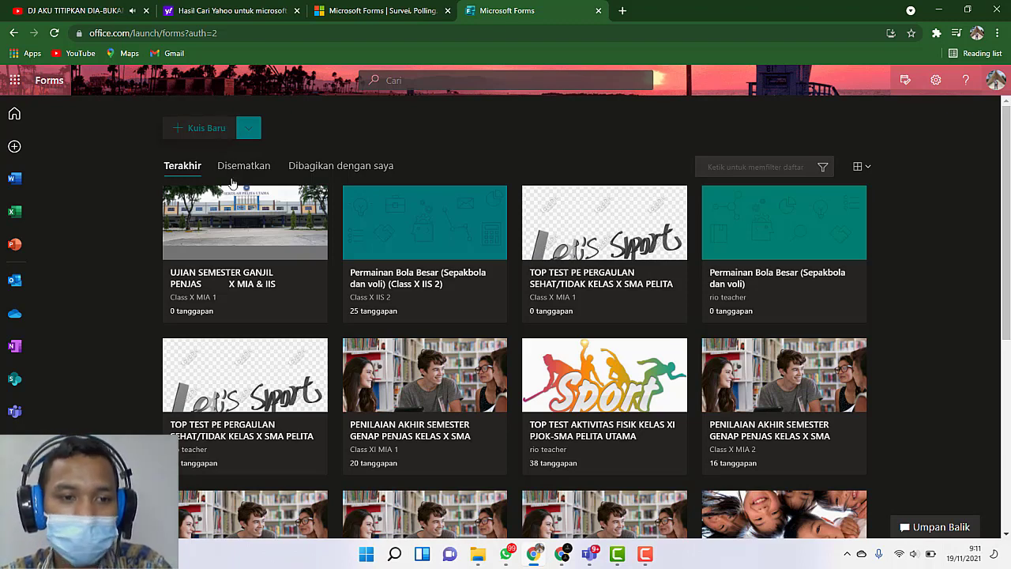
Step: Open the quiz "UJIAN SEMESTER GANJIL PENJAS X MIA & IIS" and look over its available themes
{"action": "left_click", "coordinate": [211, 244]}
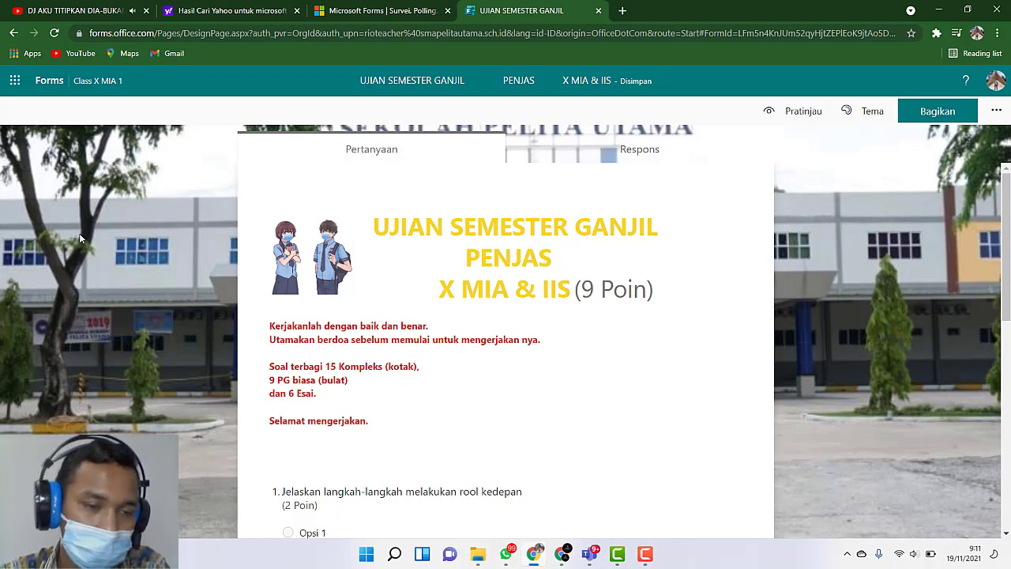
{"action": "left_click", "coordinate": [862, 112]}
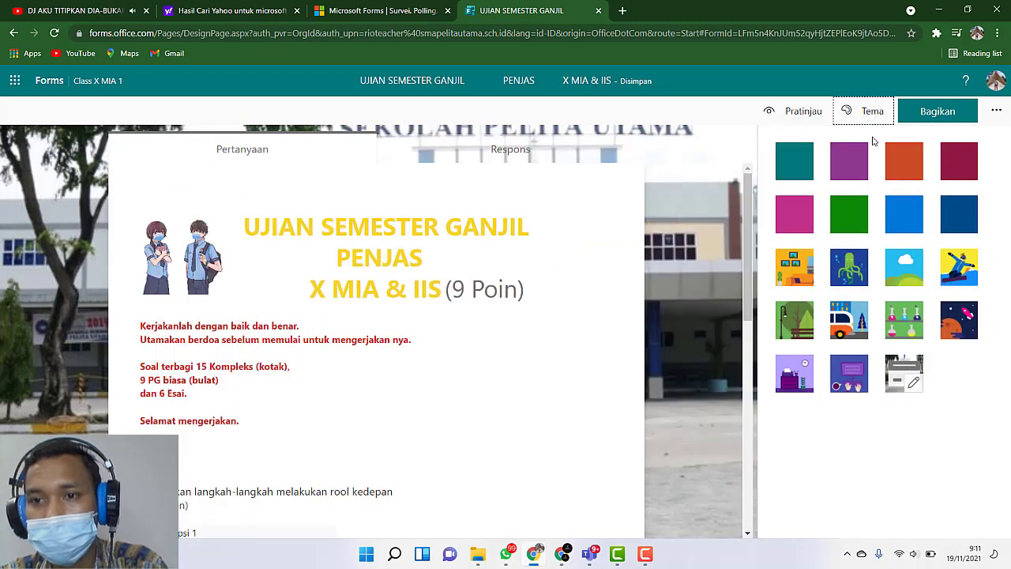
{"action": "left_click", "coordinate": [867, 111]}
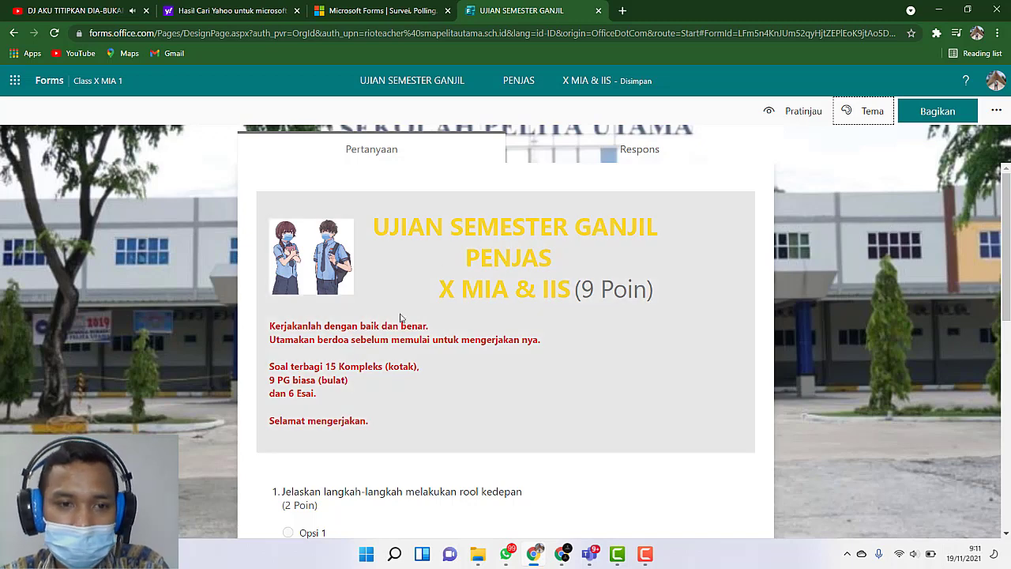
Step: Inspect the quiz's header by opening its title for editing and leaving it without changes
{"action": "scroll", "coordinate": [557, 349], "scroll_direction": "down", "scroll_amount": 2}
{"action": "scroll", "coordinate": [557, 356], "scroll_direction": "down", "scroll_amount": 1}
{"action": "scroll", "coordinate": [569, 348], "scroll_direction": "up", "scroll_amount": 3}
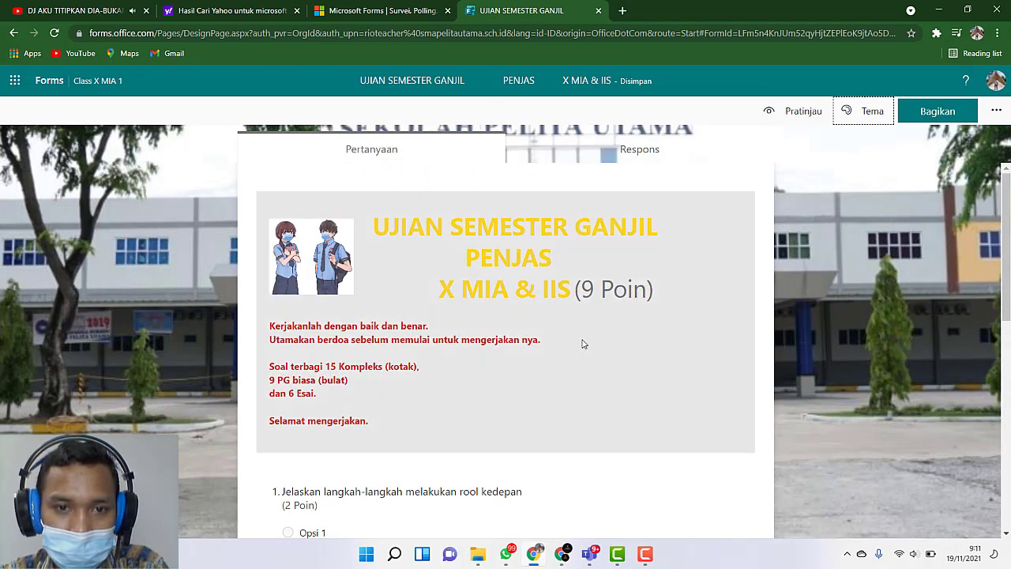
{"action": "left_click", "coordinate": [565, 255]}
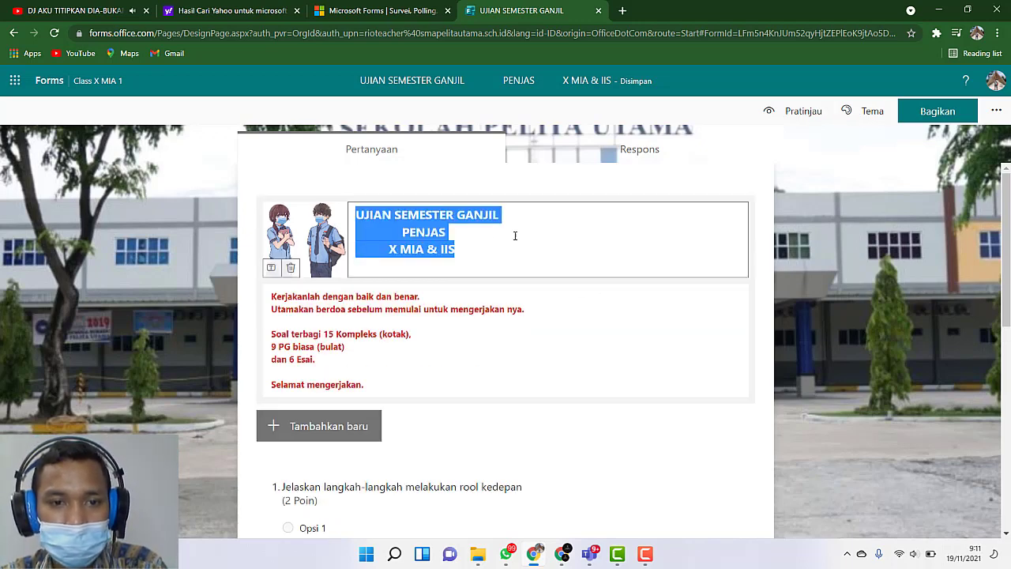
{"action": "left_click", "coordinate": [473, 250]}
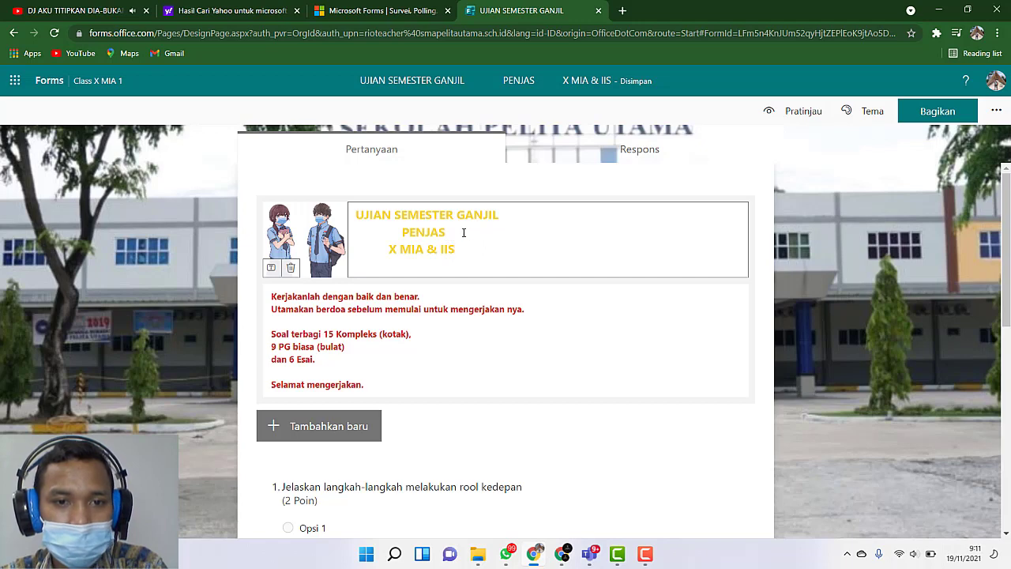
{"action": "left_click", "coordinate": [867, 302]}
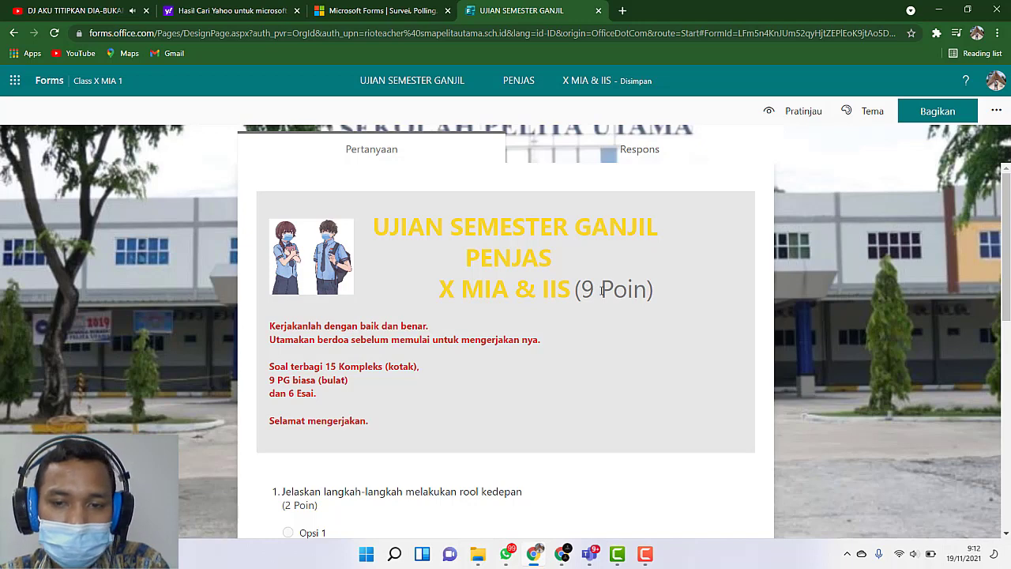
Step: Examine the quiz's instructions, question types, point values and marked correct answers
{"action": "scroll", "coordinate": [577, 327], "scroll_direction": "down", "scroll_amount": 7}
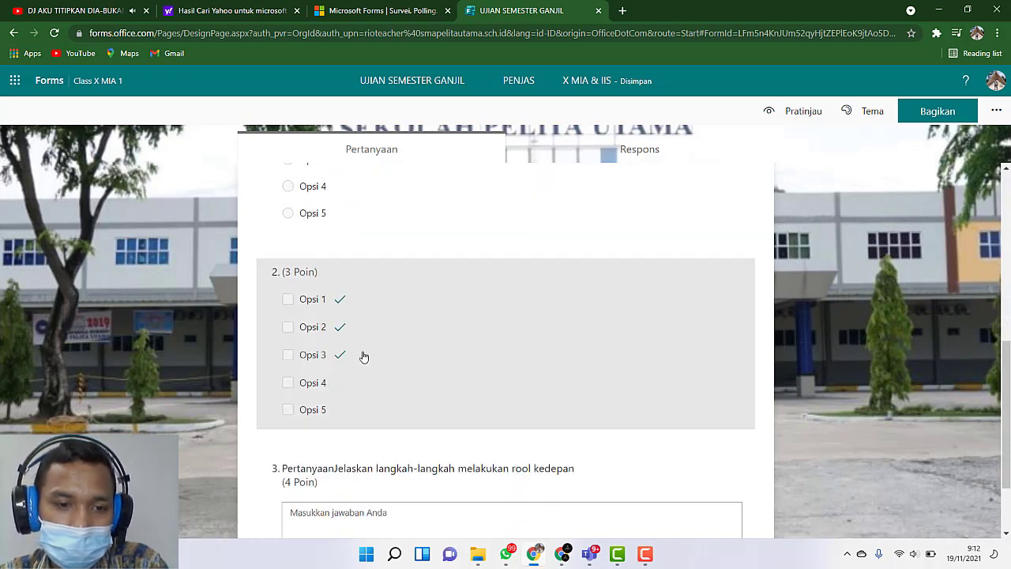
{"action": "scroll", "coordinate": [378, 339], "scroll_direction": "up", "scroll_amount": 7}
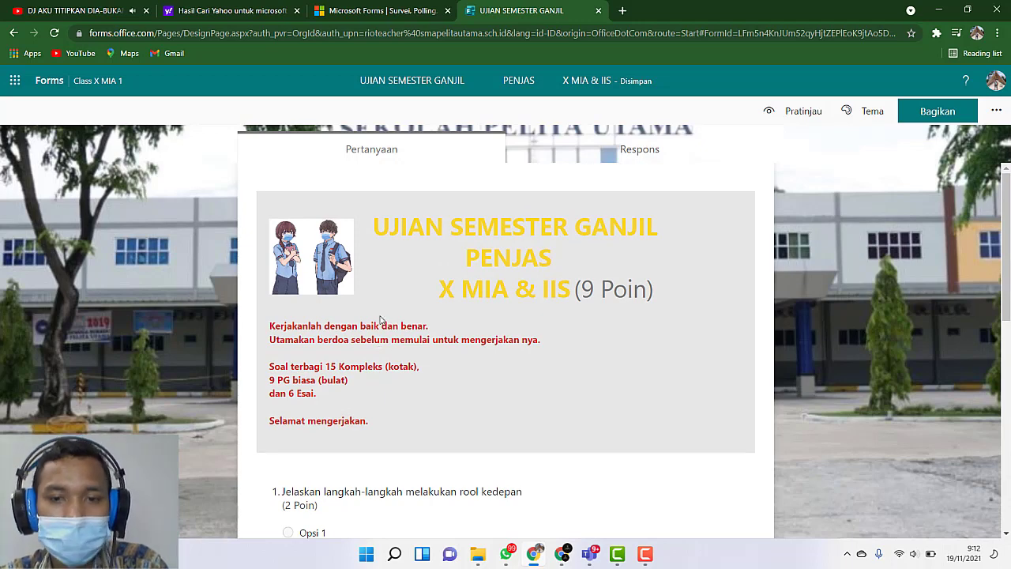
{"action": "scroll", "coordinate": [541, 369], "scroll_direction": "down", "scroll_amount": 2}
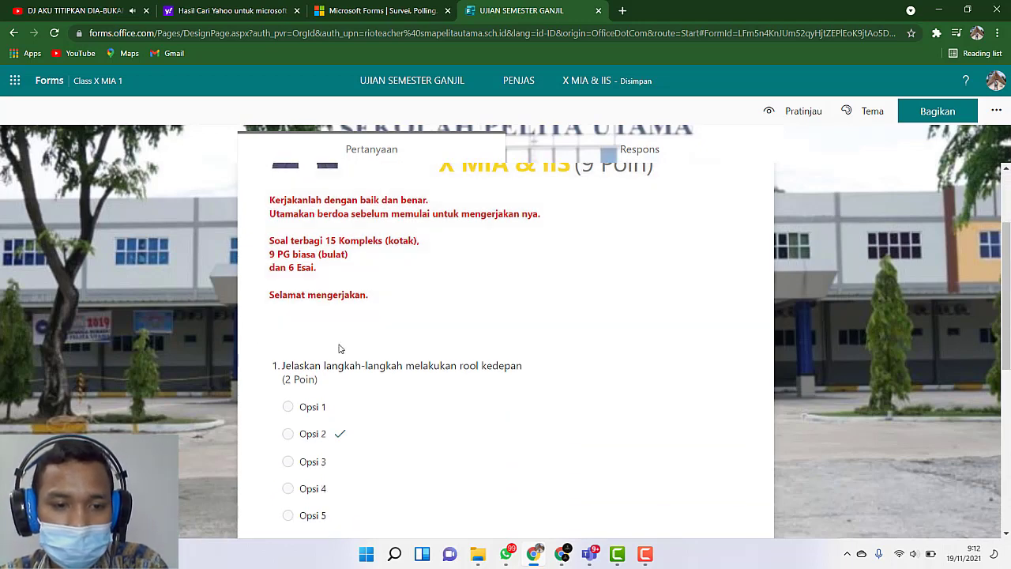
{"action": "scroll", "coordinate": [326, 375], "scroll_direction": "down", "scroll_amount": 1}
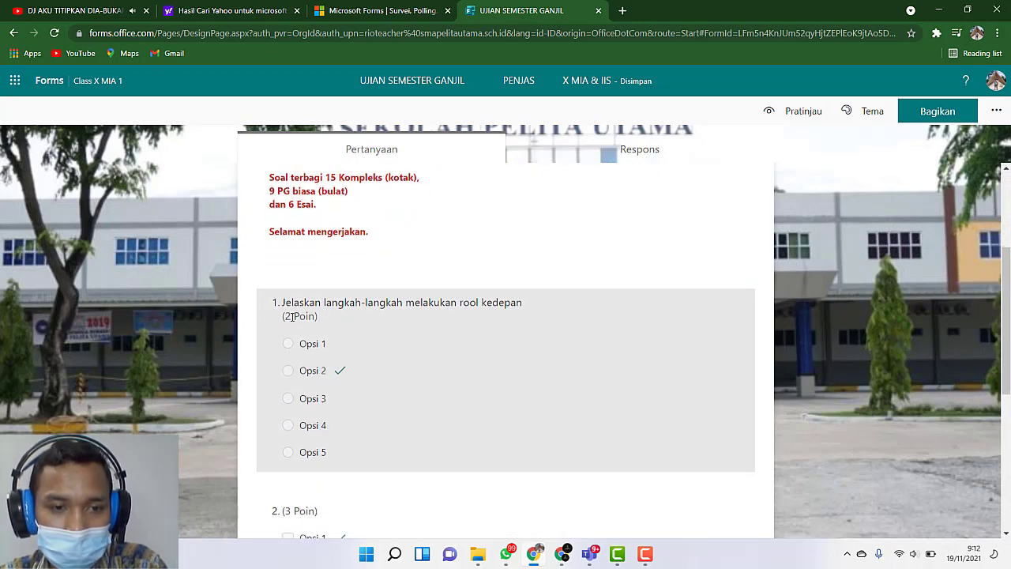
{"action": "scroll", "coordinate": [296, 355], "scroll_direction": "down", "scroll_amount": 5}
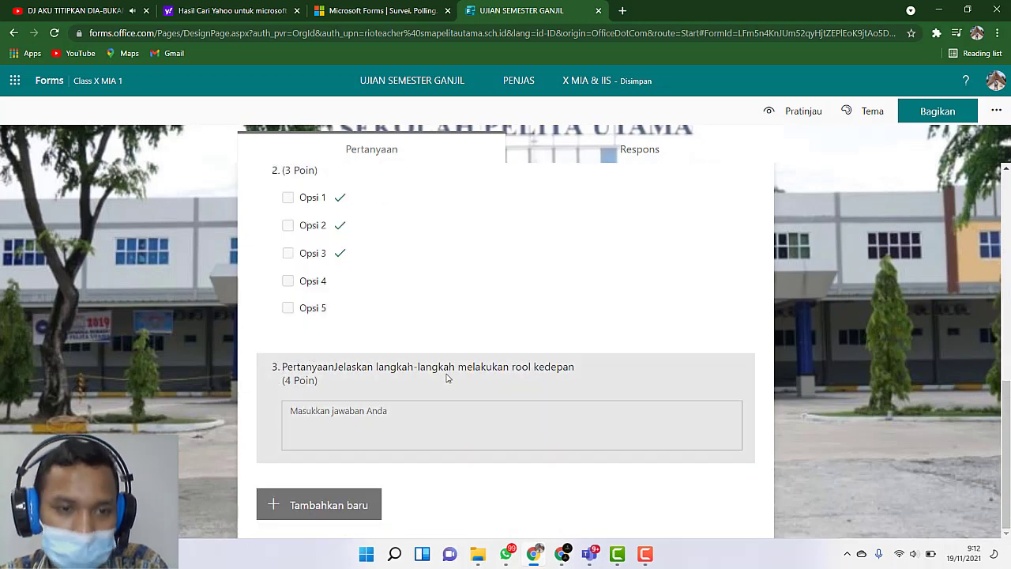
{"action": "scroll", "coordinate": [447, 377], "scroll_direction": "up", "scroll_amount": 5}
{"action": "scroll", "coordinate": [446, 377], "scroll_direction": "up", "scroll_amount": 2}
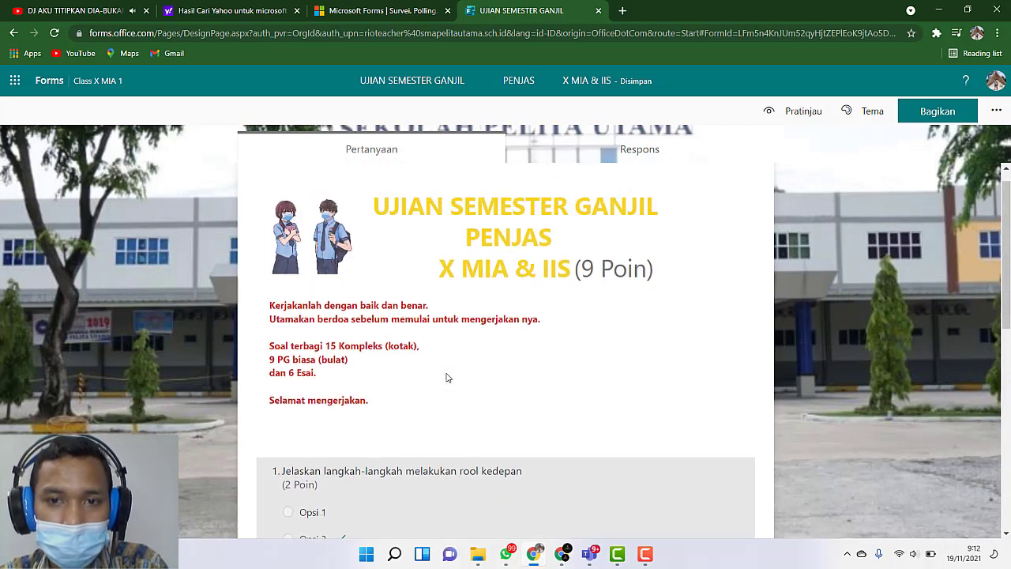
{"action": "scroll", "coordinate": [437, 397], "scroll_direction": "down", "scroll_amount": 3}
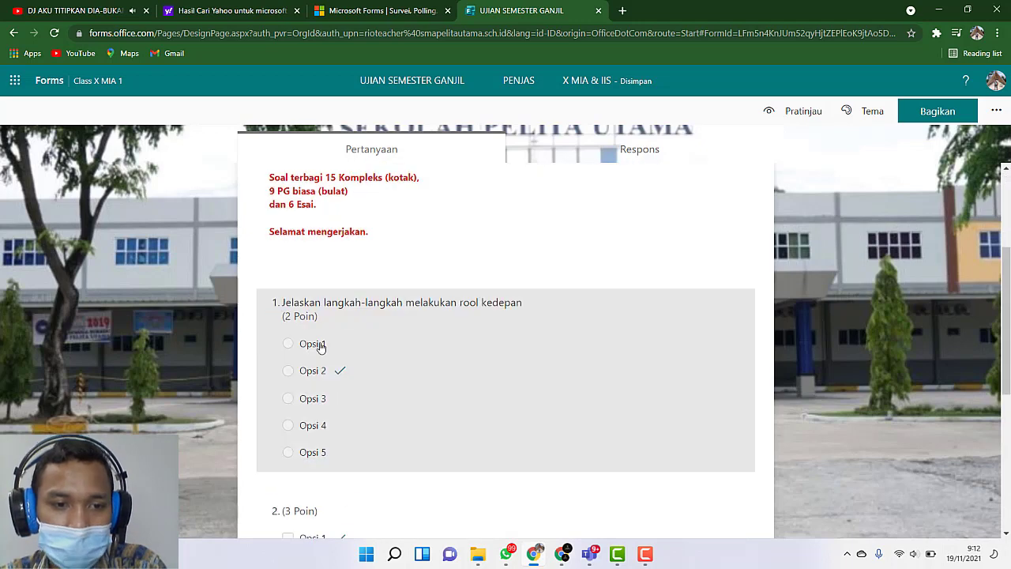
{"action": "scroll", "coordinate": [290, 320], "scroll_direction": "down", "scroll_amount": 1}
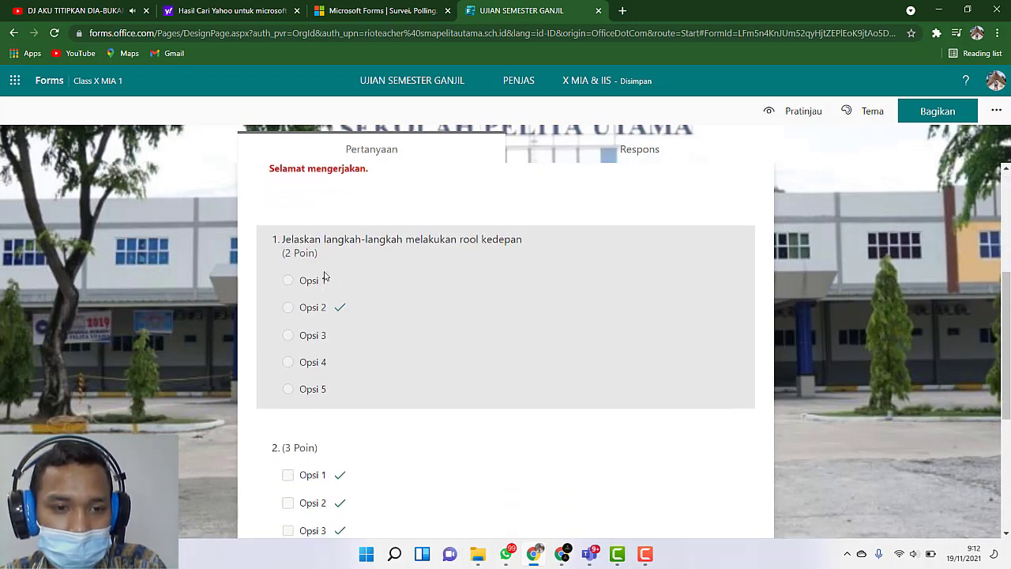
{"action": "scroll", "coordinate": [331, 375], "scroll_direction": "down", "scroll_amount": 2}
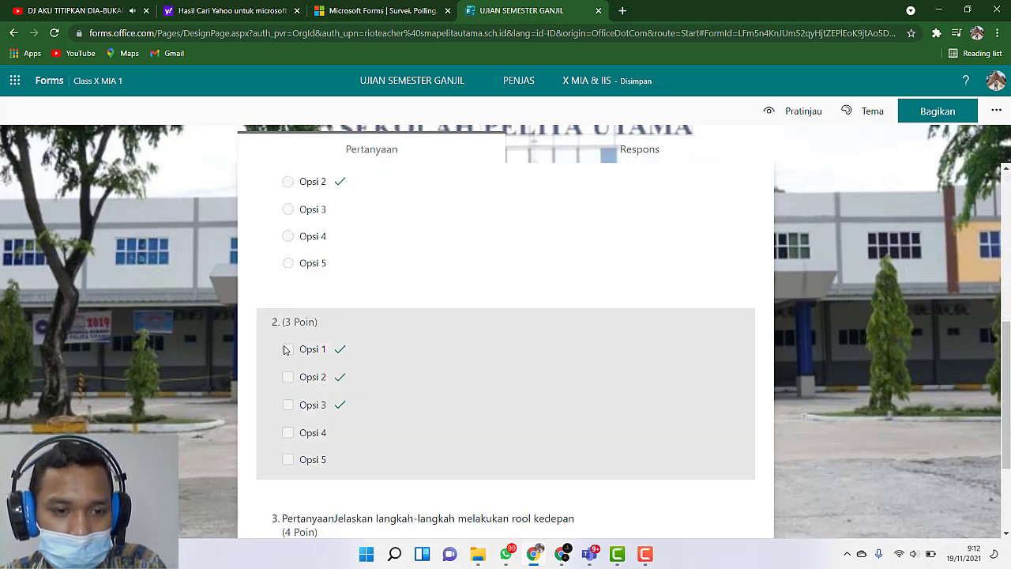
{"action": "scroll", "coordinate": [294, 349], "scroll_direction": "down", "scroll_amount": 1}
{"action": "scroll", "coordinate": [316, 319], "scroll_direction": "down", "scroll_amount": 1}
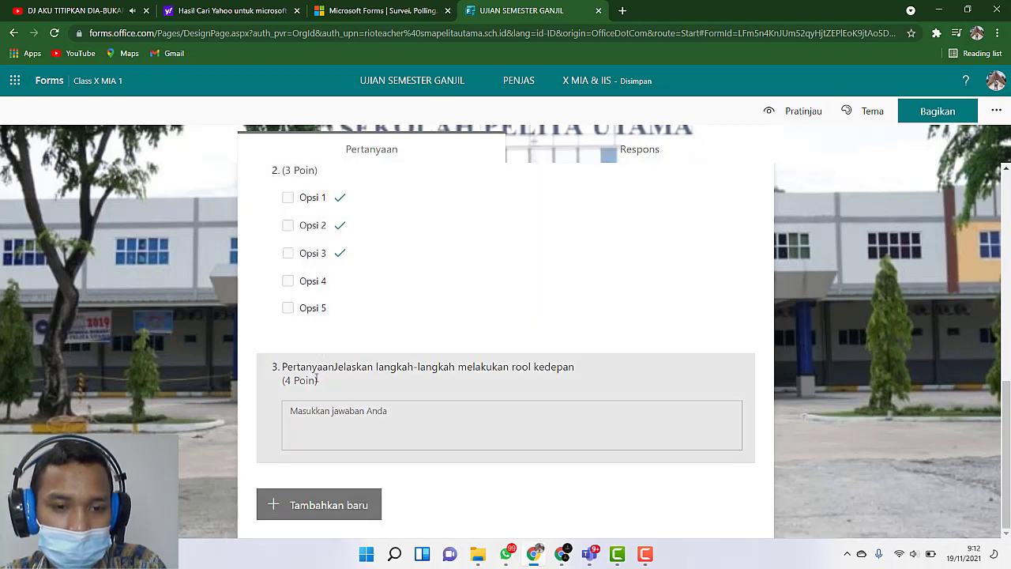
{"action": "scroll", "coordinate": [324, 424], "scroll_direction": "up", "scroll_amount": 6}
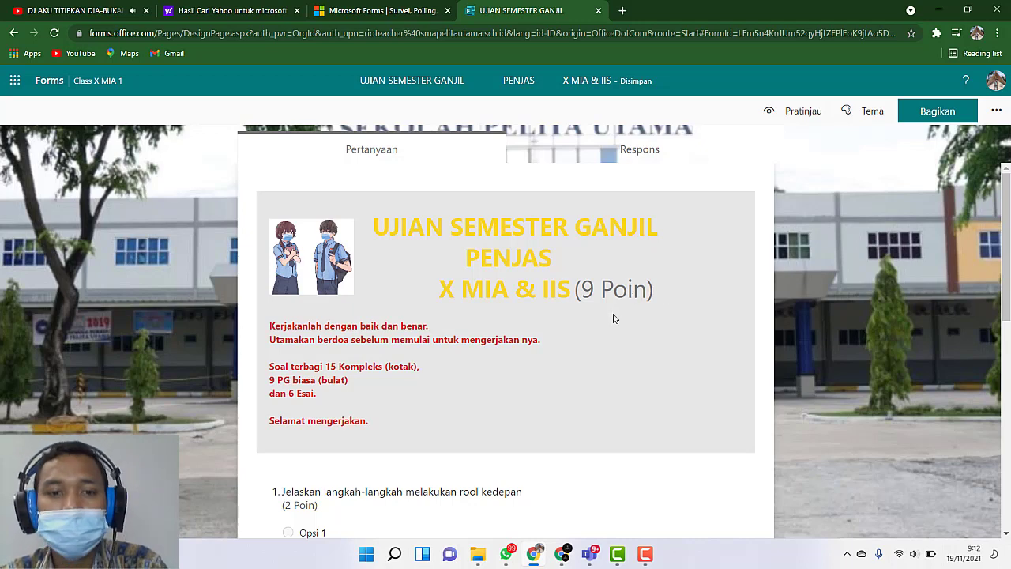
{"action": "scroll", "coordinate": [544, 344], "scroll_direction": "down", "scroll_amount": 2}
{"action": "scroll", "coordinate": [545, 346], "scroll_direction": "up", "scroll_amount": 2}
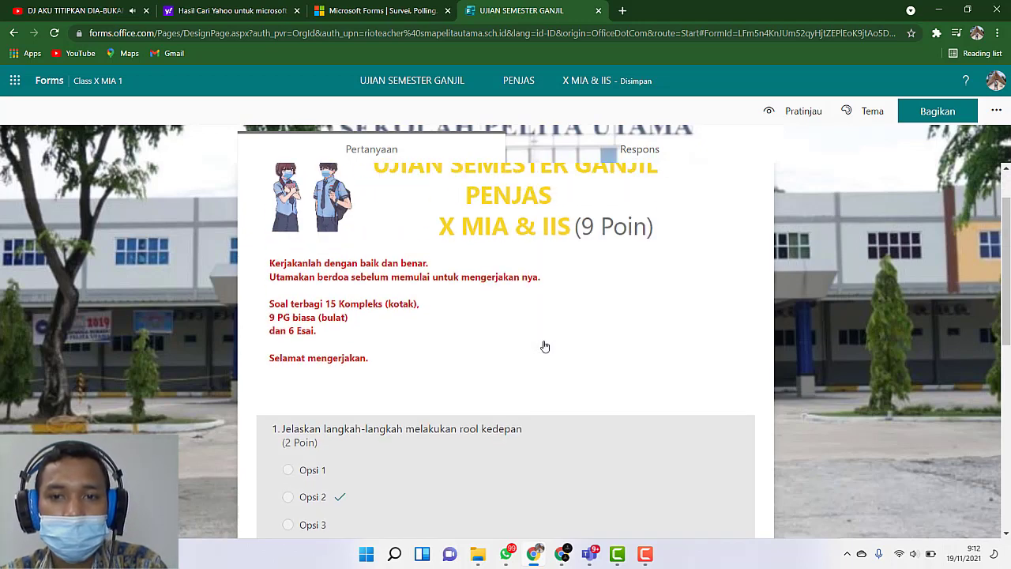
Step: Open question 1 for editing and inspect its text "Jelaskan langkah-langkah melakukan rool kedepan" without changing it
{"action": "scroll", "coordinate": [545, 347], "scroll_direction": "down", "scroll_amount": 2}
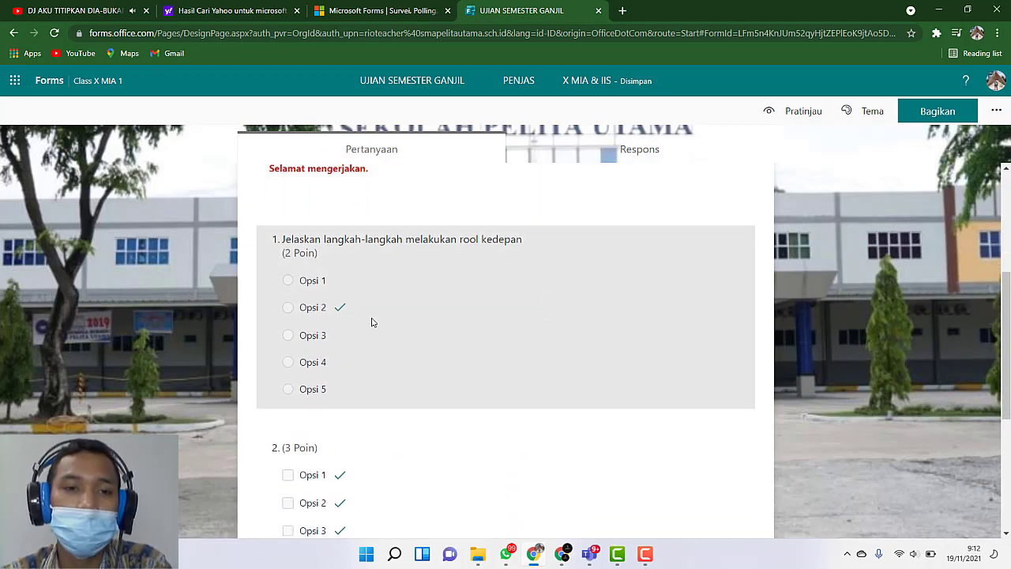
{"action": "left_click", "coordinate": [373, 323]}
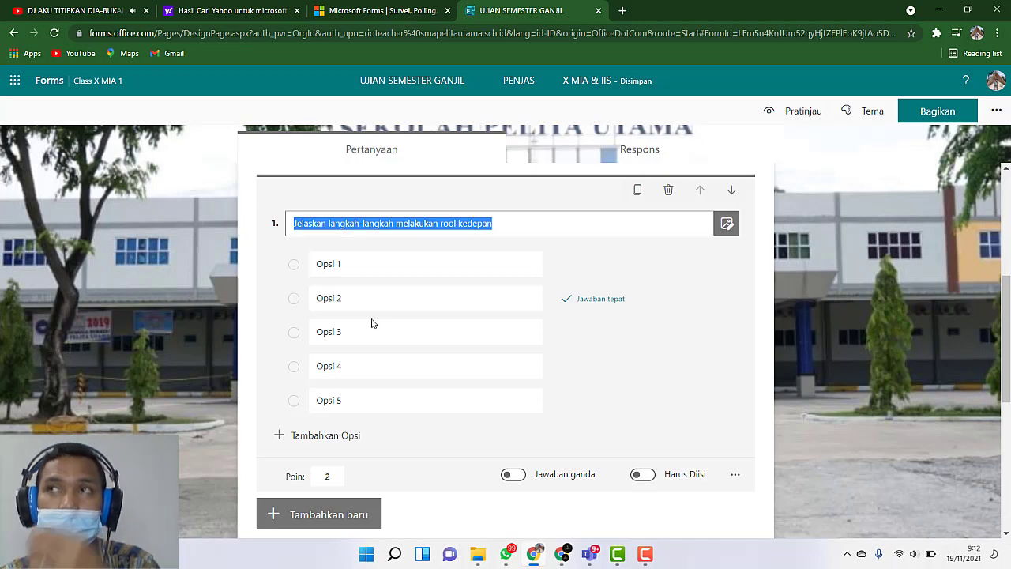
{"action": "left_click", "coordinate": [510, 225]}
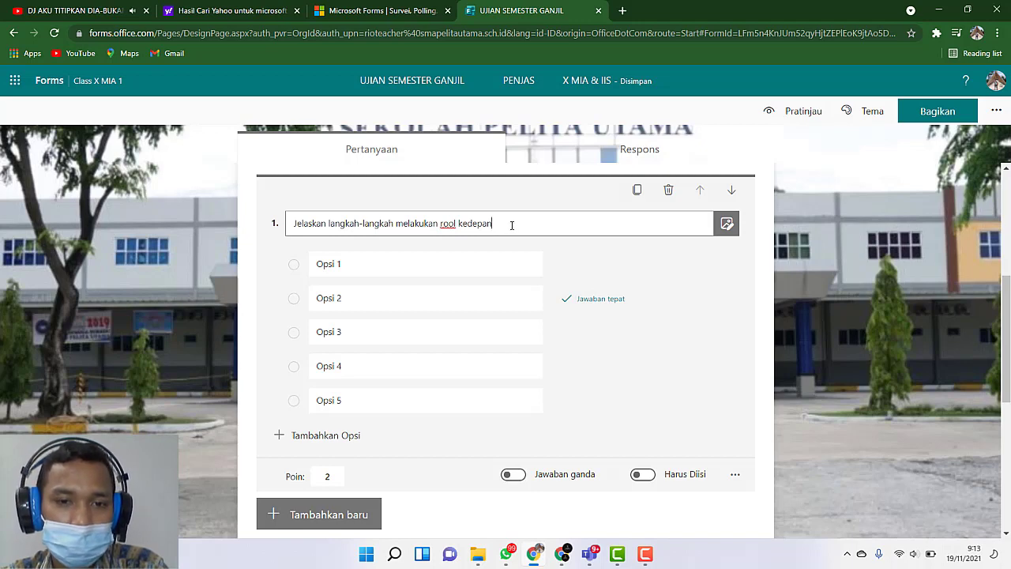
{"action": "left_click_drag", "start_coordinate": [511, 224], "coordinate": [278, 222]}
{"action": "left_click", "coordinate": [551, 221]}
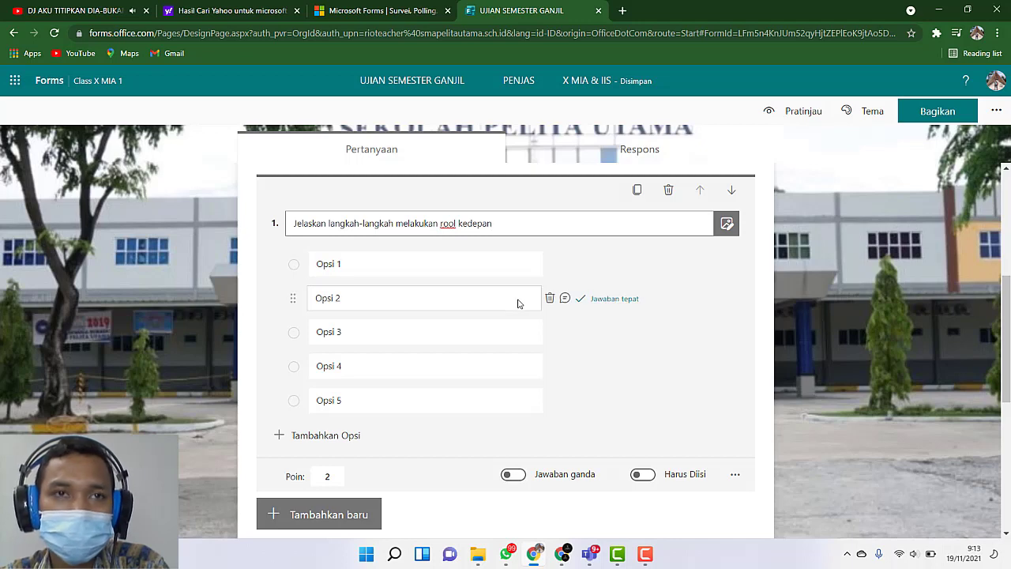
Step: Insert the image "roll depan" from the Downloads folder into question 1 and close the question's editor
{"action": "left_click", "coordinate": [726, 224]}
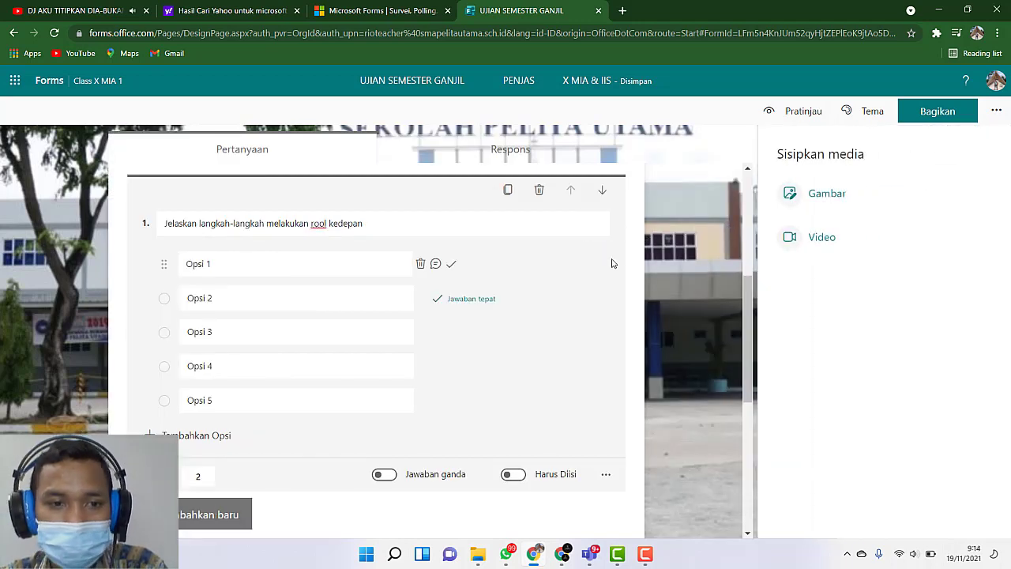
{"action": "left_click", "coordinate": [824, 198]}
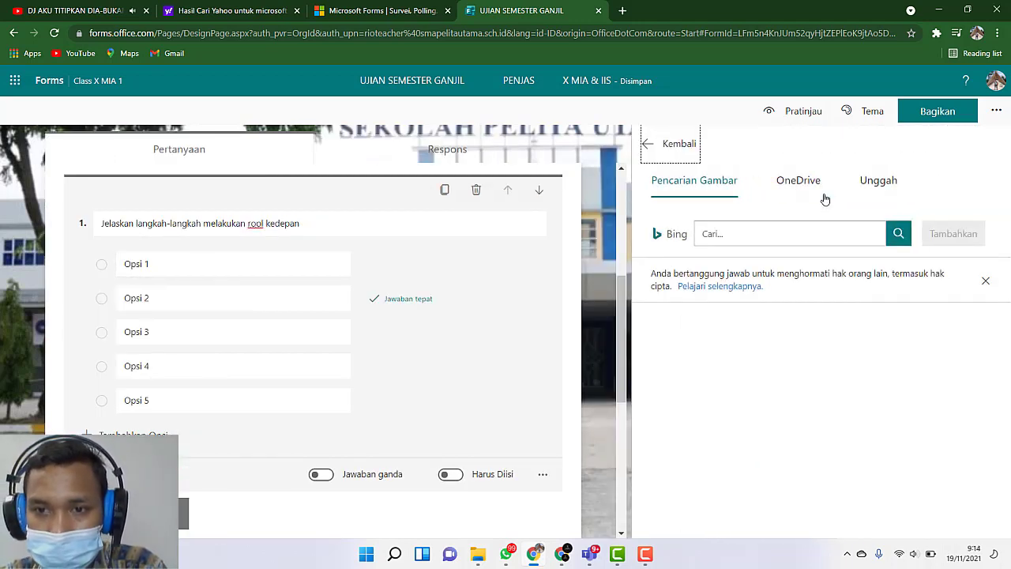
{"action": "left_click", "coordinate": [885, 183]}
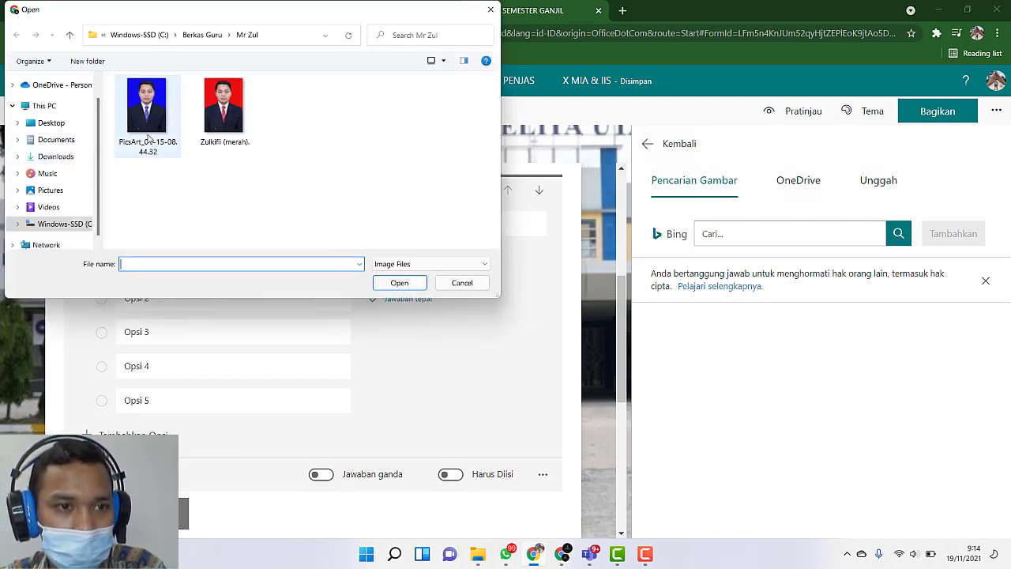
{"action": "left_click", "coordinate": [62, 157]}
{"action": "scroll", "coordinate": [305, 187], "scroll_direction": "down", "scroll_amount": 5}
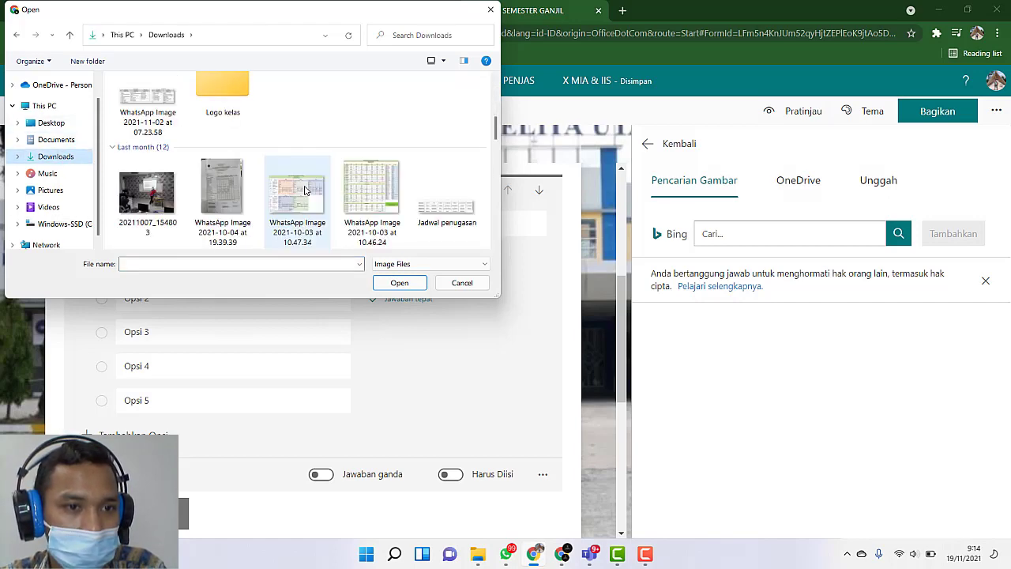
{"action": "scroll", "coordinate": [305, 189], "scroll_direction": "down", "scroll_amount": 10}
{"action": "scroll", "coordinate": [305, 189], "scroll_direction": "up", "scroll_amount": 1}
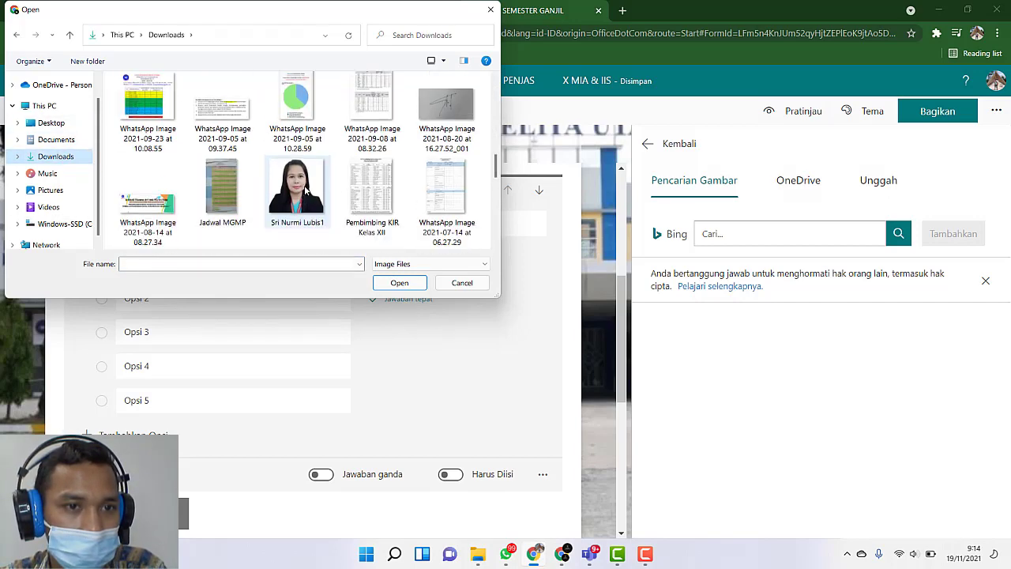
{"action": "scroll", "coordinate": [305, 190], "scroll_direction": "down", "scroll_amount": 2}
{"action": "left_click", "coordinate": [447, 106]}
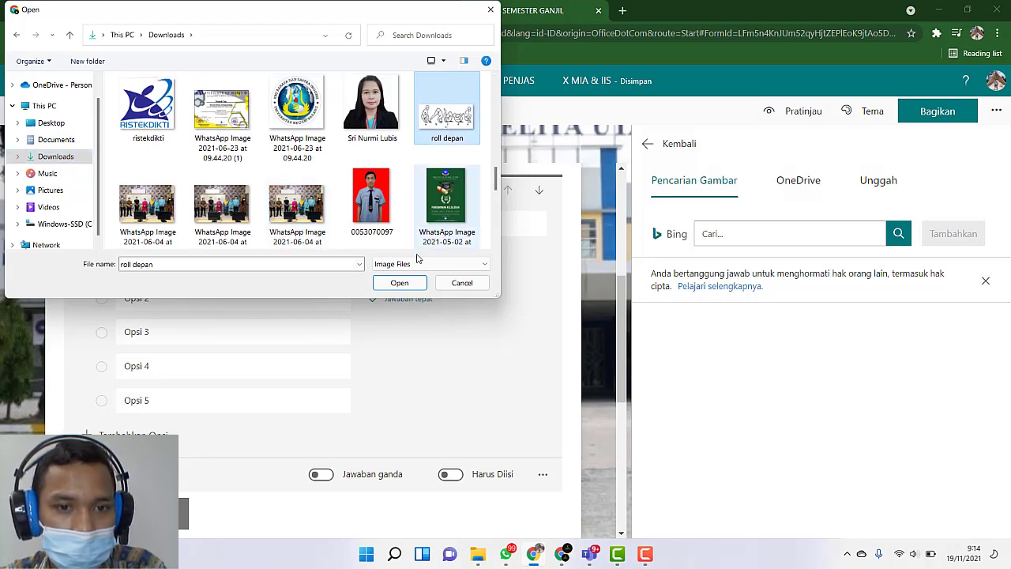
{"action": "left_click", "coordinate": [400, 283]}
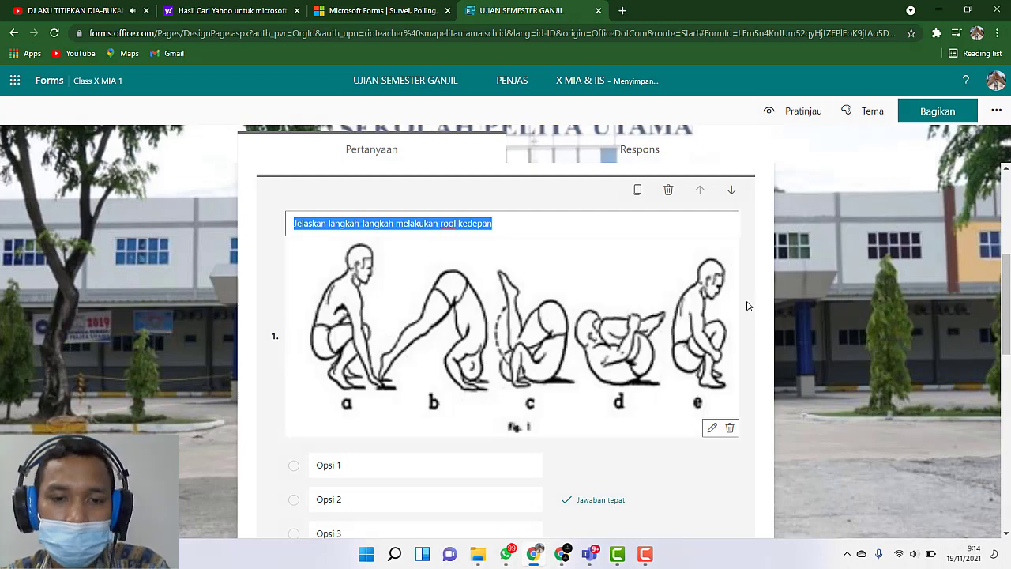
{"action": "left_click", "coordinate": [817, 306]}
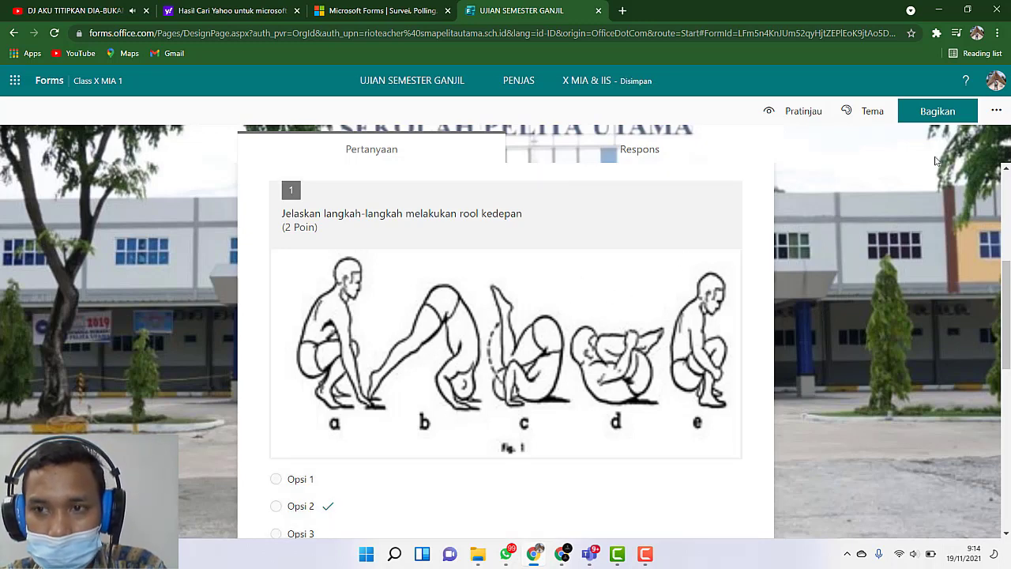
Step: Examine question 1 with its inserted image, its answer options and settings, and the media option of question 2
{"action": "scroll", "coordinate": [681, 413], "scroll_direction": "down", "scroll_amount": 1}
{"action": "scroll", "coordinate": [695, 372], "scroll_direction": "up", "scroll_amount": 1}
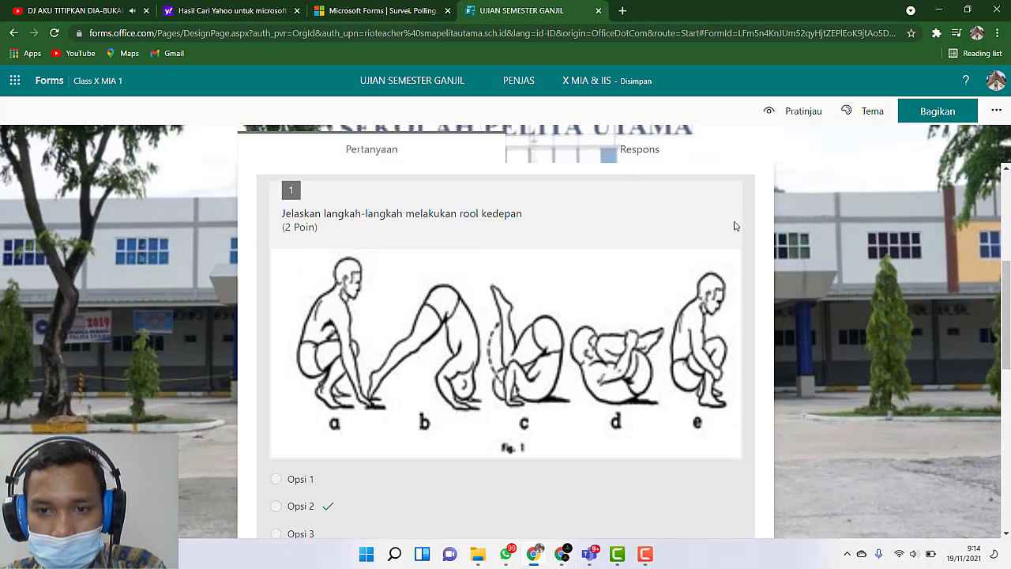
{"action": "left_click", "coordinate": [699, 233]}
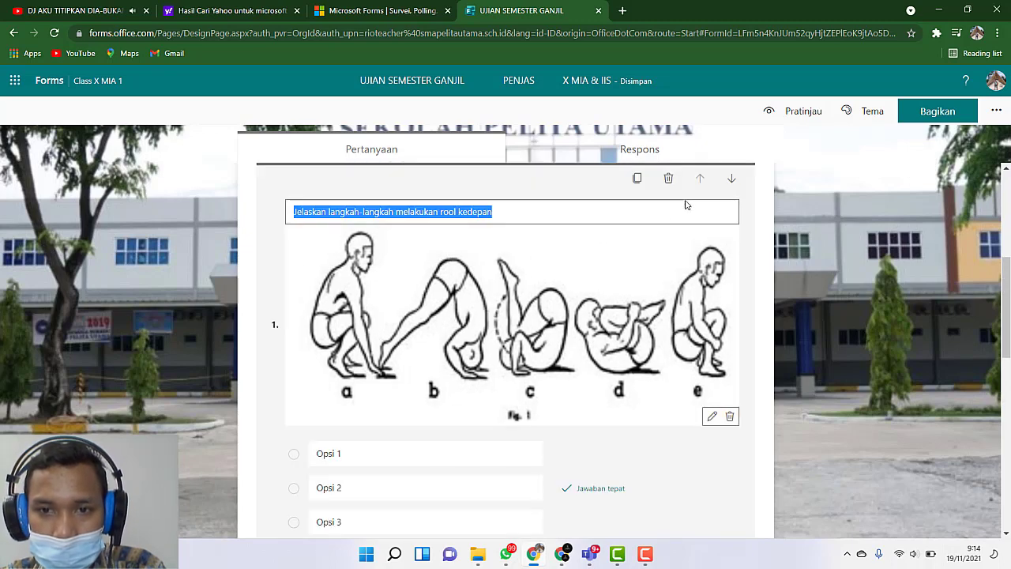
{"action": "scroll", "coordinate": [666, 350], "scroll_direction": "down", "scroll_amount": 3}
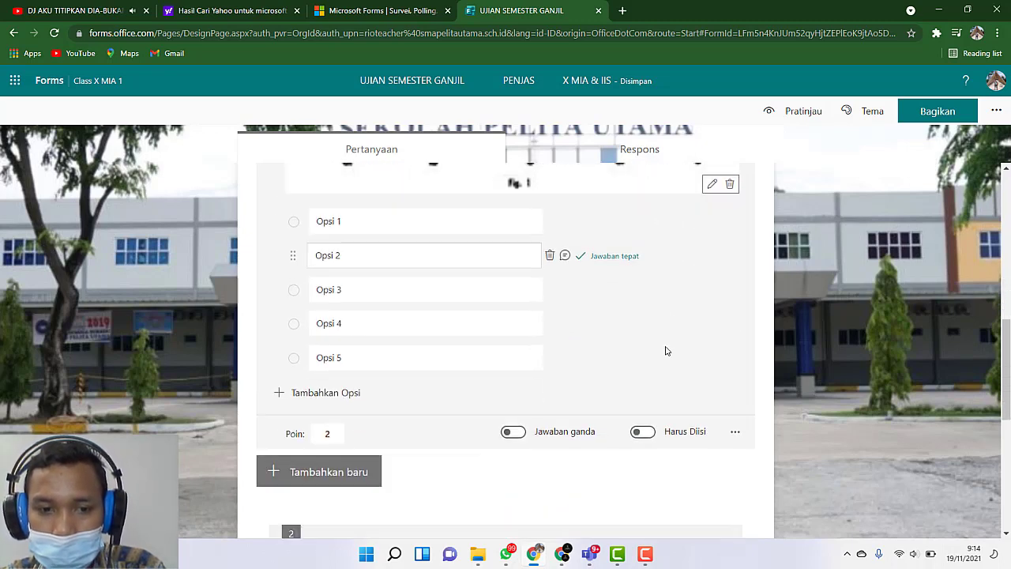
{"action": "scroll", "coordinate": [730, 343], "scroll_direction": "up", "scroll_amount": 2}
{"action": "scroll", "coordinate": [715, 355], "scroll_direction": "down", "scroll_amount": 2}
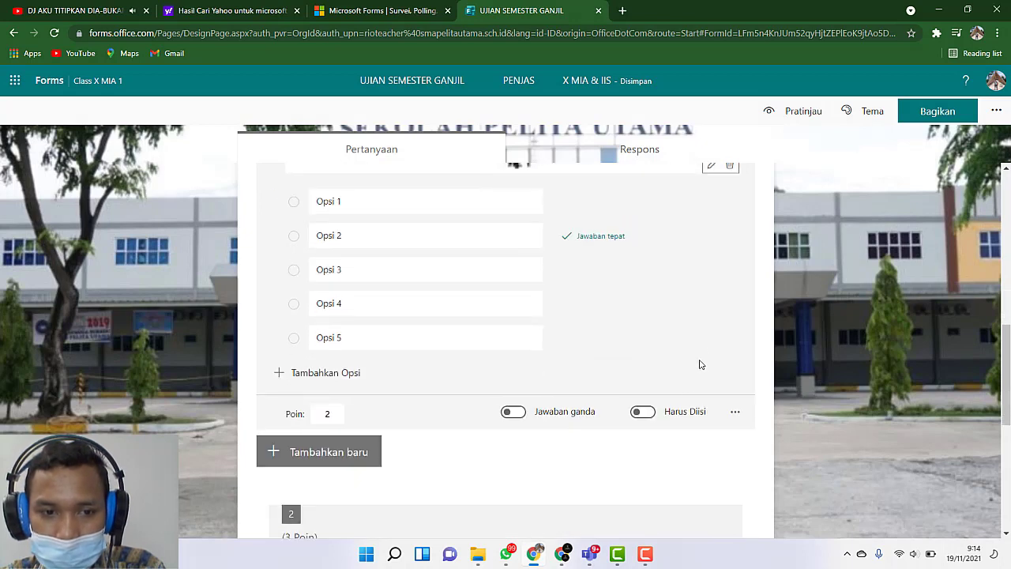
{"action": "scroll", "coordinate": [632, 450], "scroll_direction": "down", "scroll_amount": 3}
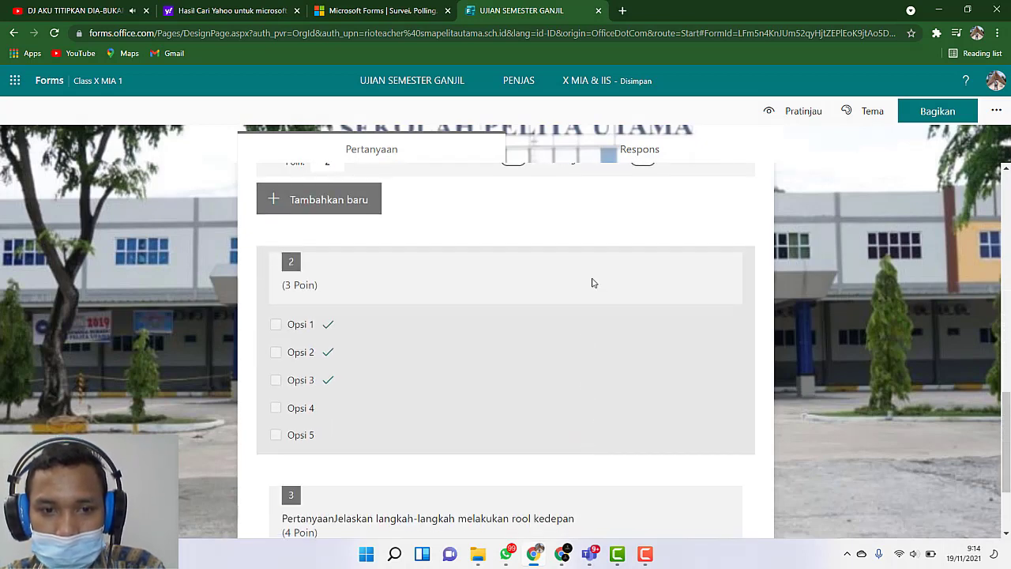
{"action": "left_click", "coordinate": [588, 296]}
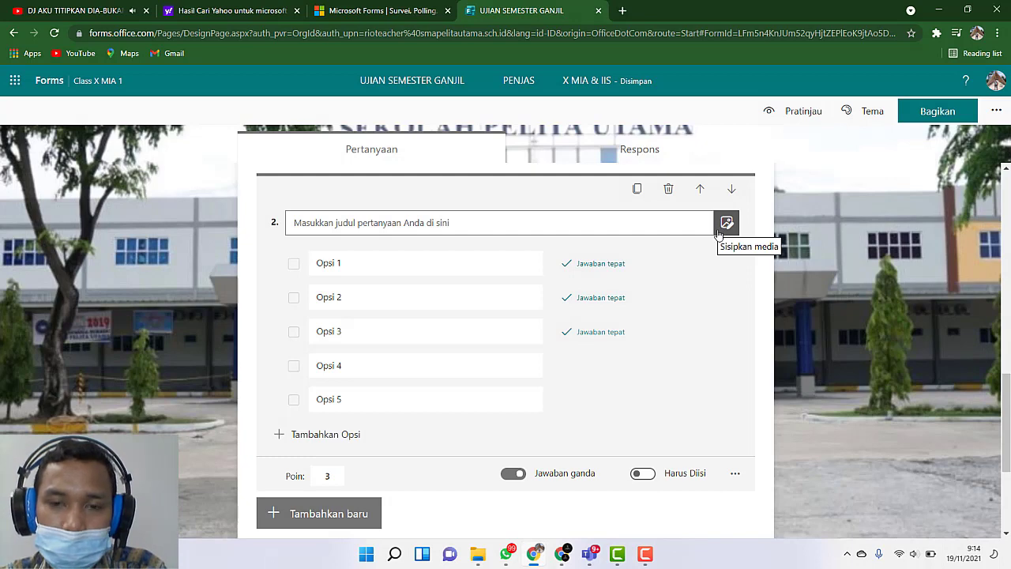
{"action": "scroll", "coordinate": [719, 232], "scroll_direction": "up", "scroll_amount": 5}
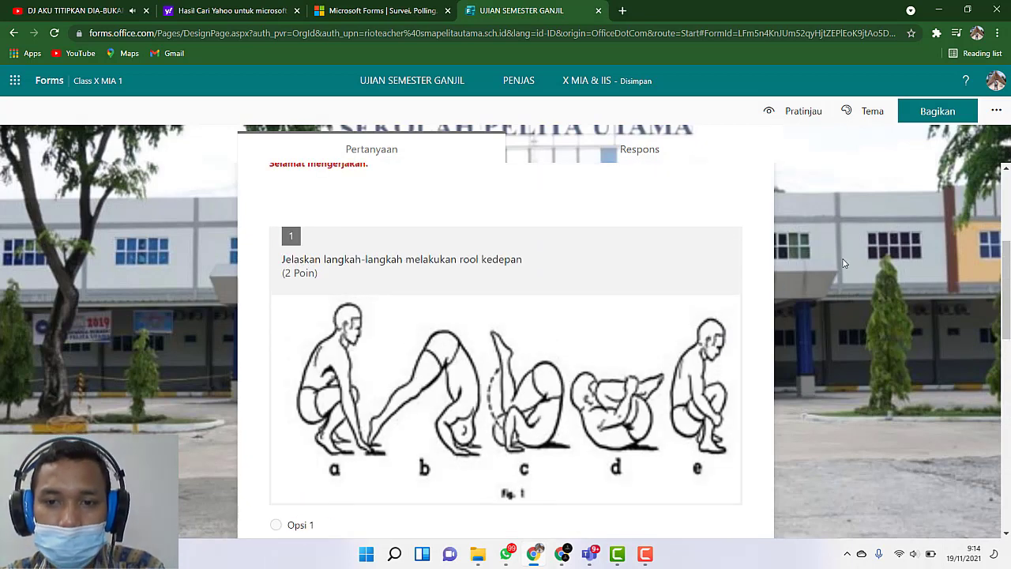
{"action": "scroll", "coordinate": [834, 287], "scroll_direction": "down", "scroll_amount": 3}
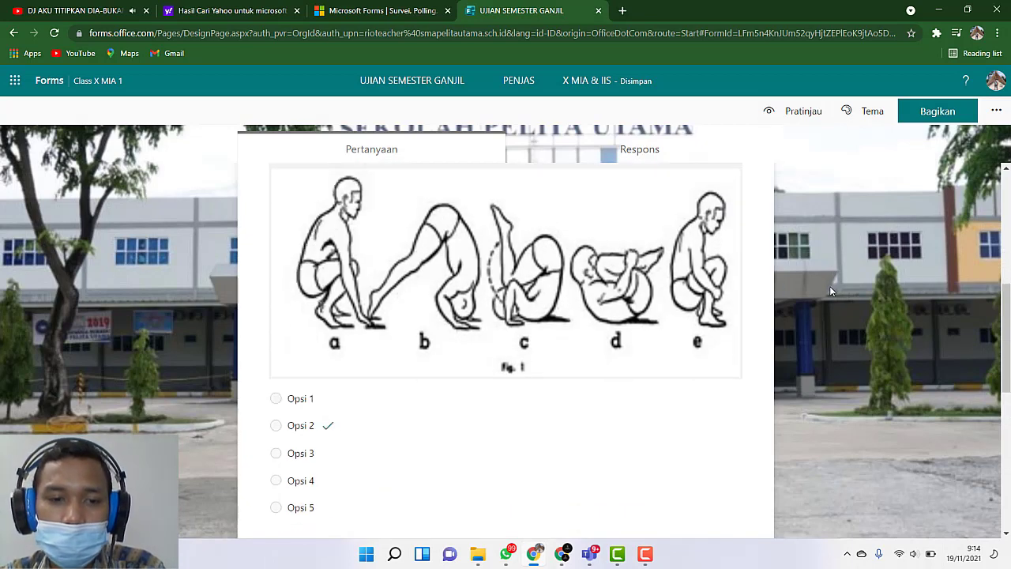
{"action": "scroll", "coordinate": [829, 291], "scroll_direction": "down", "scroll_amount": 2}
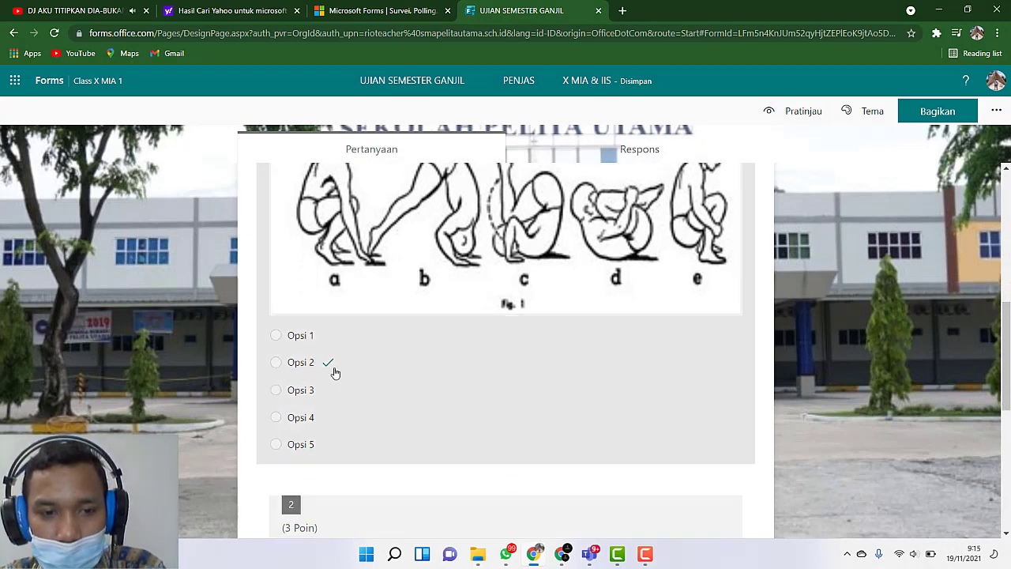
Step: Clear the point value of question 1 and check the quiz's total points in the header
{"action": "left_click", "coordinate": [457, 389]}
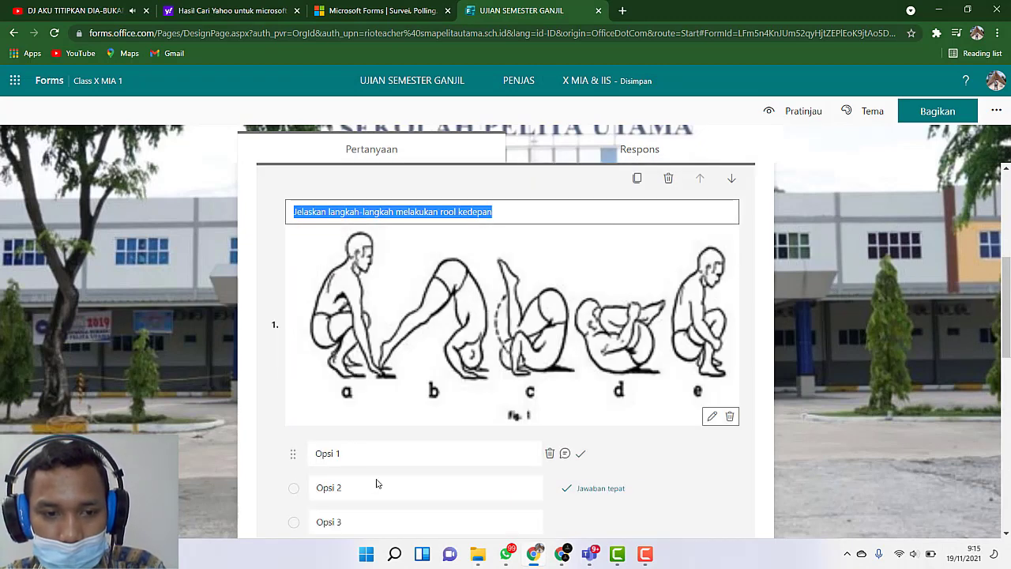
{"action": "scroll", "coordinate": [377, 486], "scroll_direction": "down", "scroll_amount": 2}
{"action": "scroll", "coordinate": [378, 491], "scroll_direction": "down", "scroll_amount": 3}
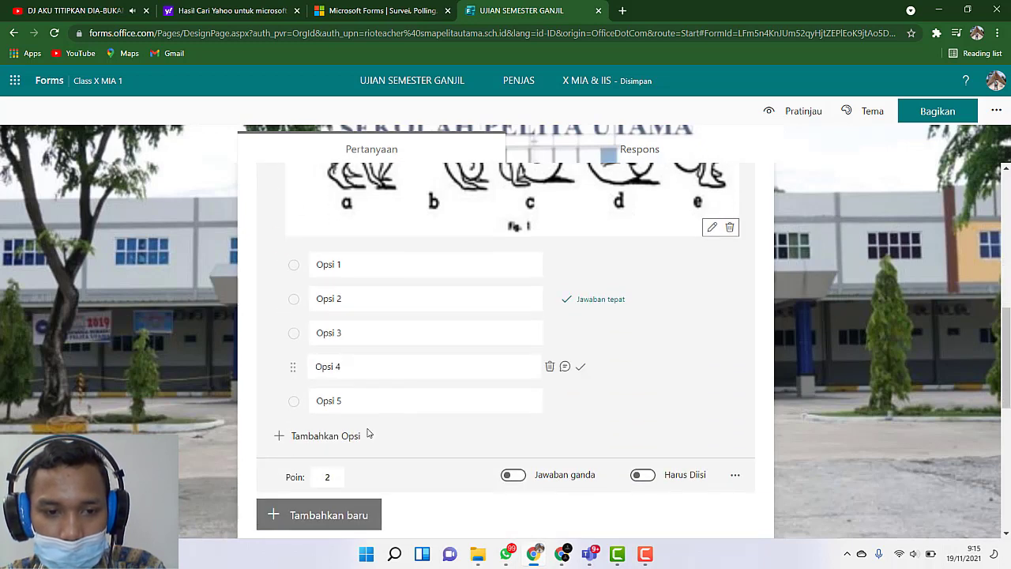
{"action": "left_click", "coordinate": [337, 478]}
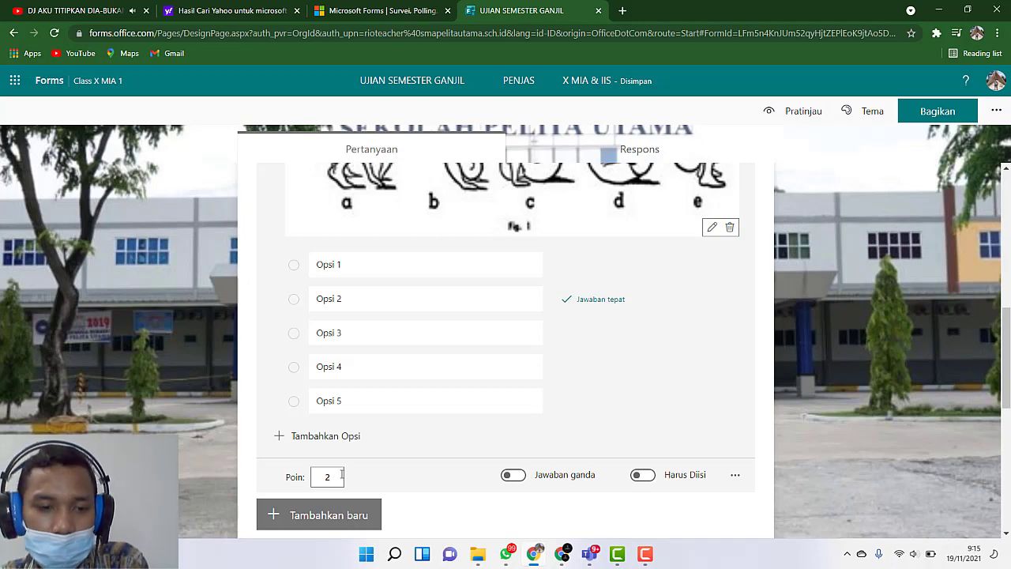
{"action": "key", "text": "BackSpace"}
{"action": "scroll", "coordinate": [816, 405], "scroll_direction": "up", "scroll_amount": 5}
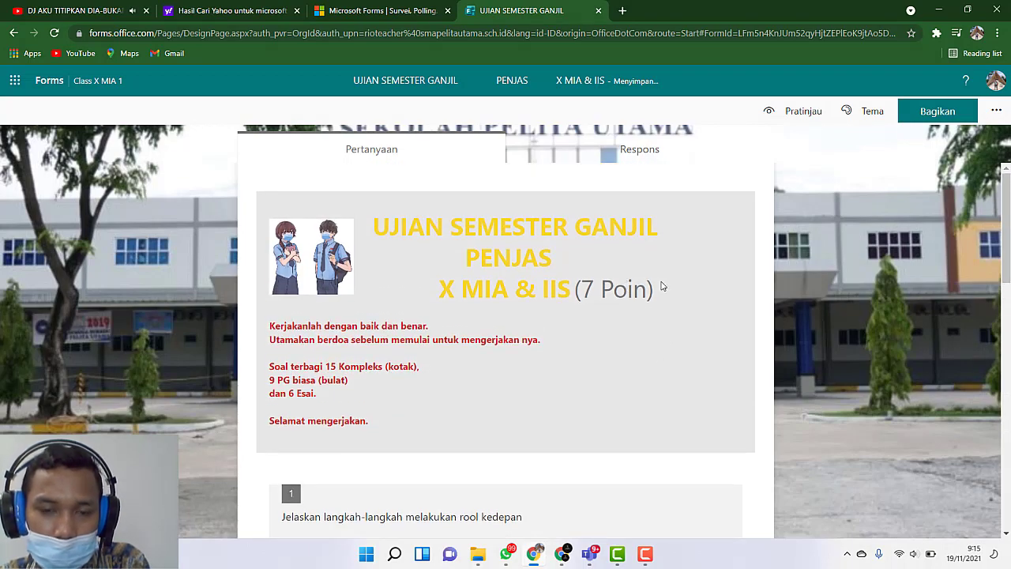
{"action": "scroll", "coordinate": [598, 289], "scroll_direction": "down", "scroll_amount": 1}
{"action": "scroll", "coordinate": [598, 294], "scroll_direction": "up", "scroll_amount": 1}
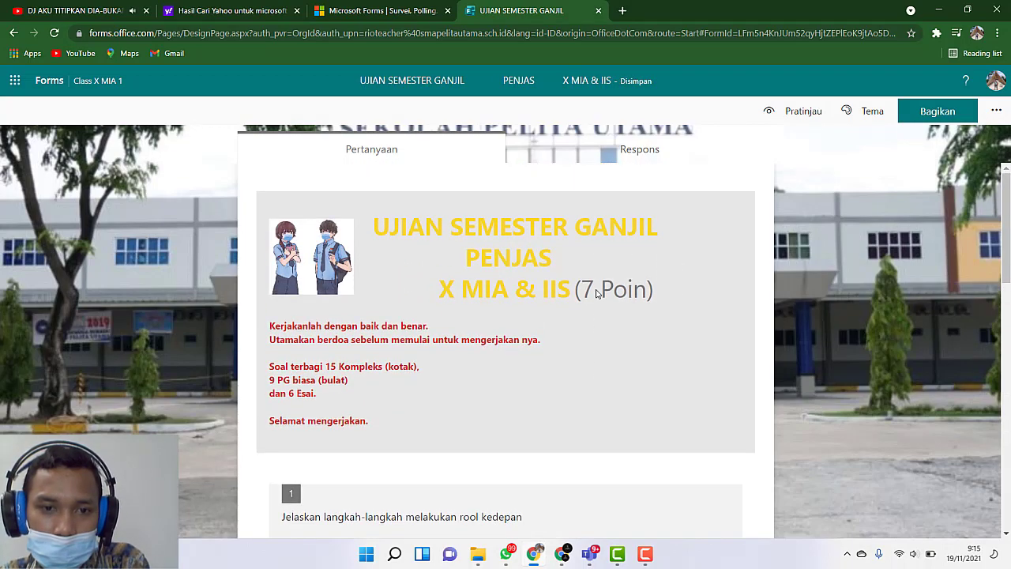
Step: Reopen question 1 and set its points to 2
{"action": "scroll", "coordinate": [598, 294], "scroll_direction": "down", "scroll_amount": 8}
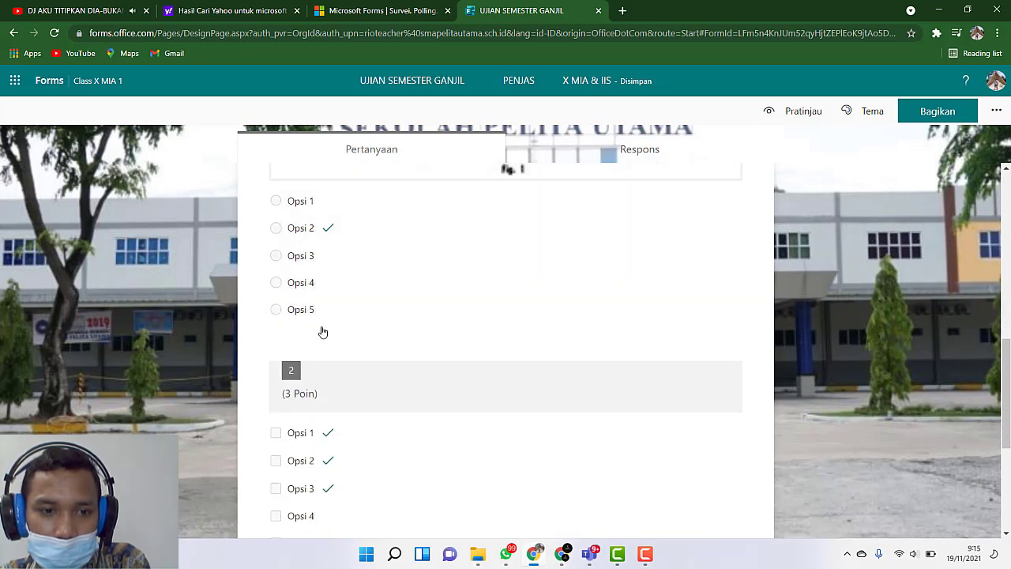
{"action": "left_click", "coordinate": [338, 307]}
{"action": "scroll", "coordinate": [361, 429], "scroll_direction": "down", "scroll_amount": 6}
{"action": "left_click", "coordinate": [320, 289]}
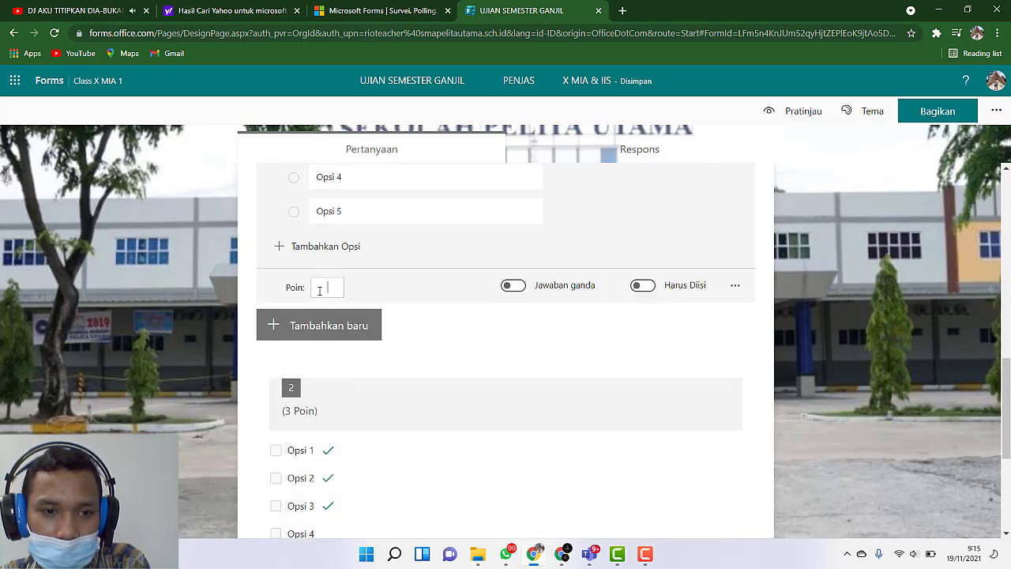
{"action": "type", "text": "2"}
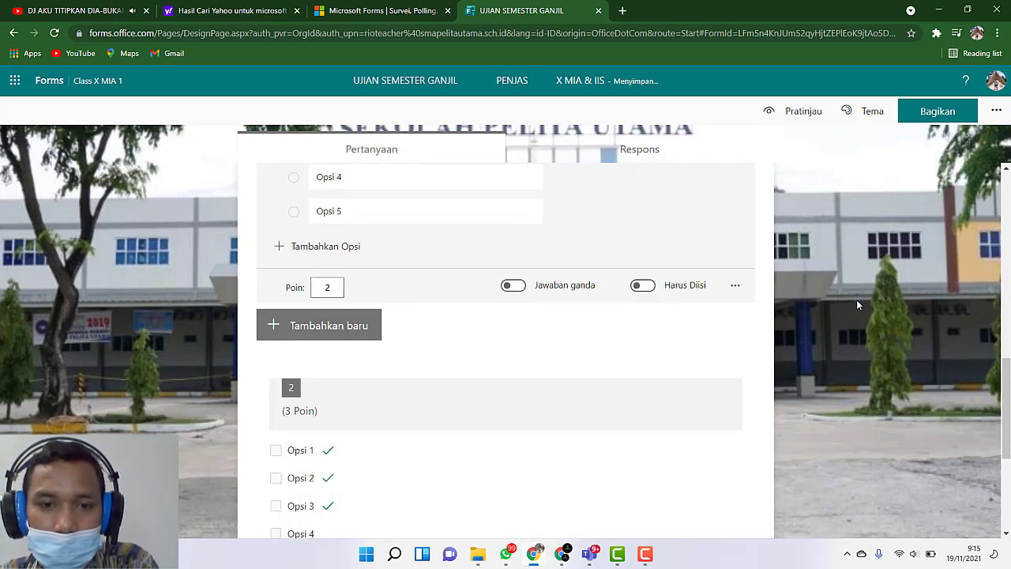
{"action": "left_click", "coordinate": [711, 314]}
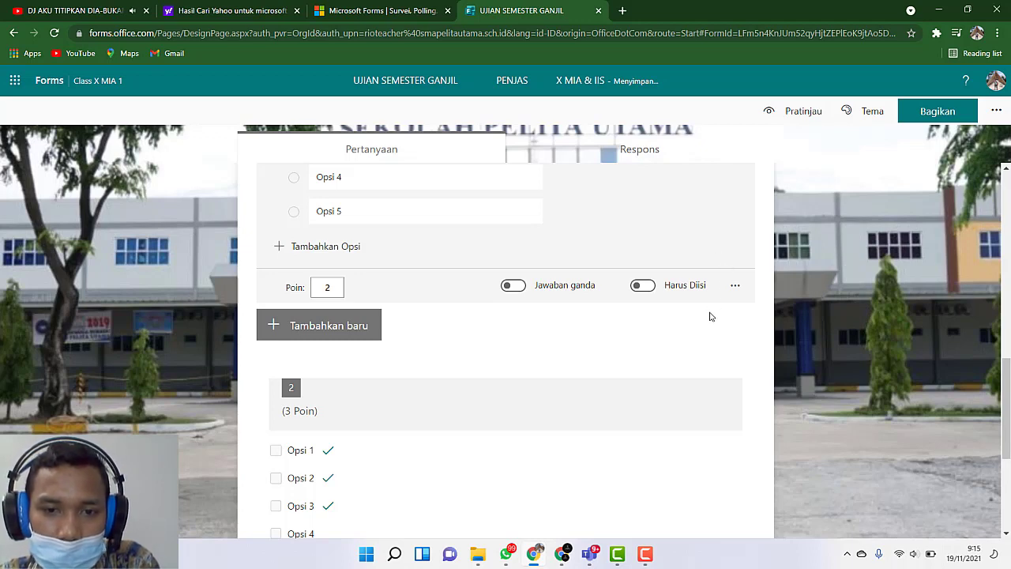
Step: Try the "Jawaban ganda" option on question 1 and switch it back off
{"action": "left_click", "coordinate": [512, 286]}
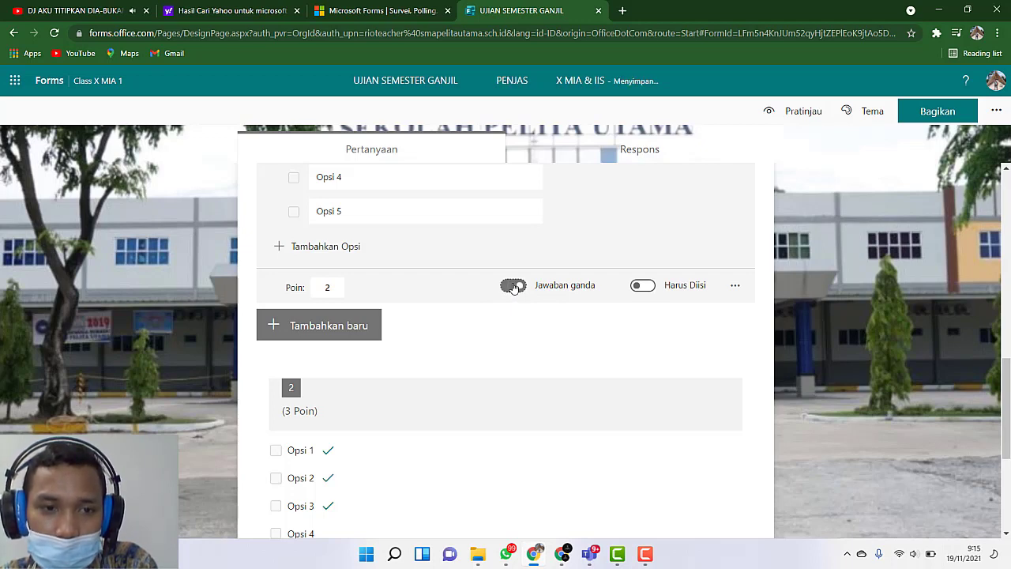
{"action": "left_click", "coordinate": [513, 286]}
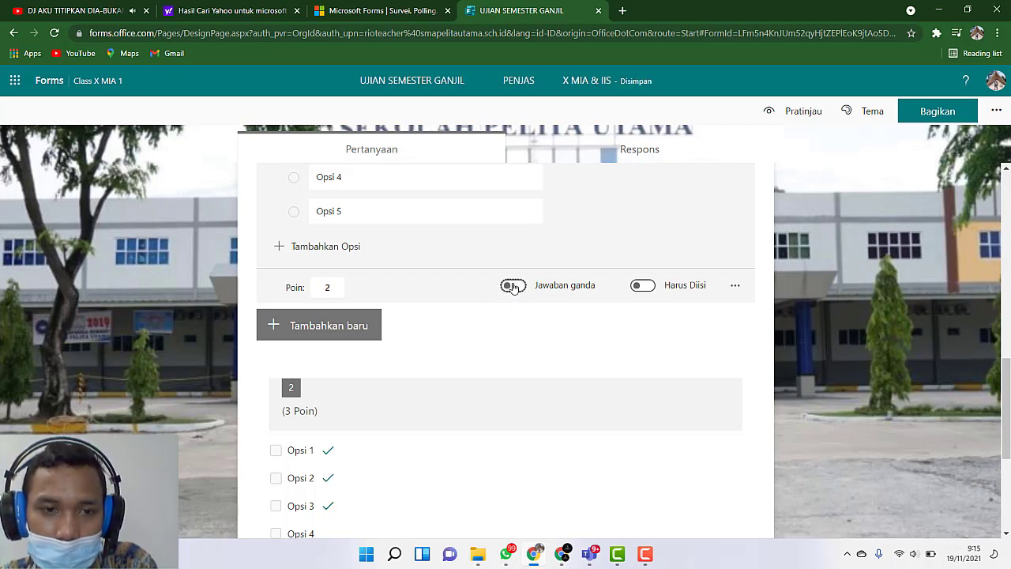
{"action": "scroll", "coordinate": [513, 287], "scroll_direction": "up", "scroll_amount": 2}
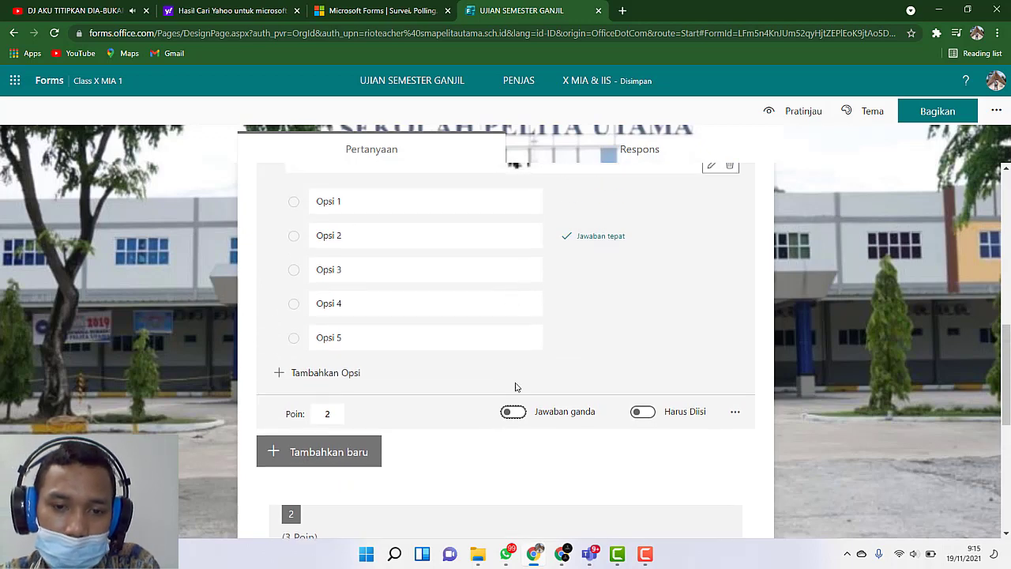
{"action": "left_click", "coordinate": [514, 412]}
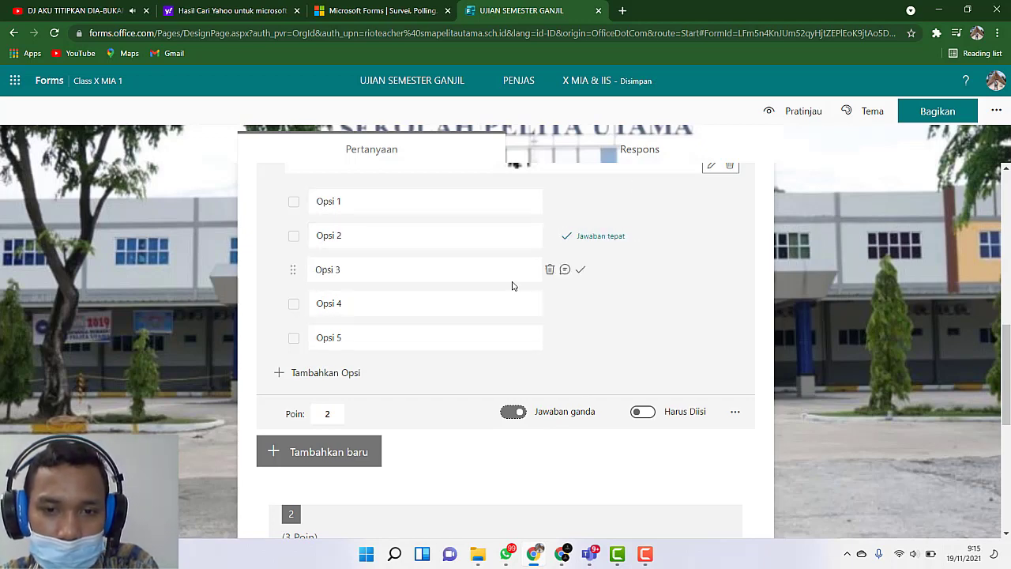
{"action": "left_click", "coordinate": [513, 412]}
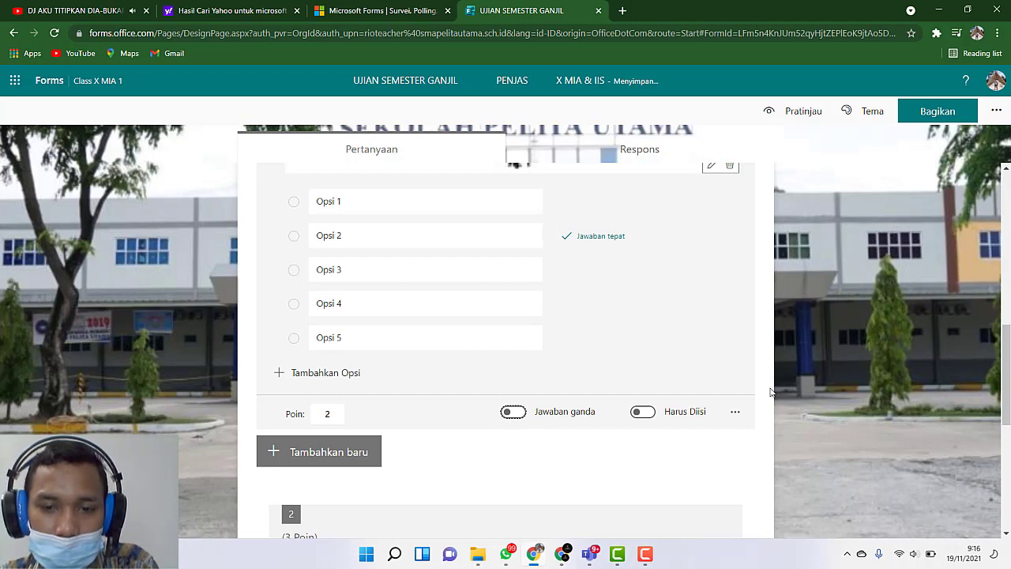
Step: Try switching off the "Acak opsi" setting of question 1 and turn it back on
{"action": "scroll", "coordinate": [790, 355], "scroll_direction": "down", "scroll_amount": 1}
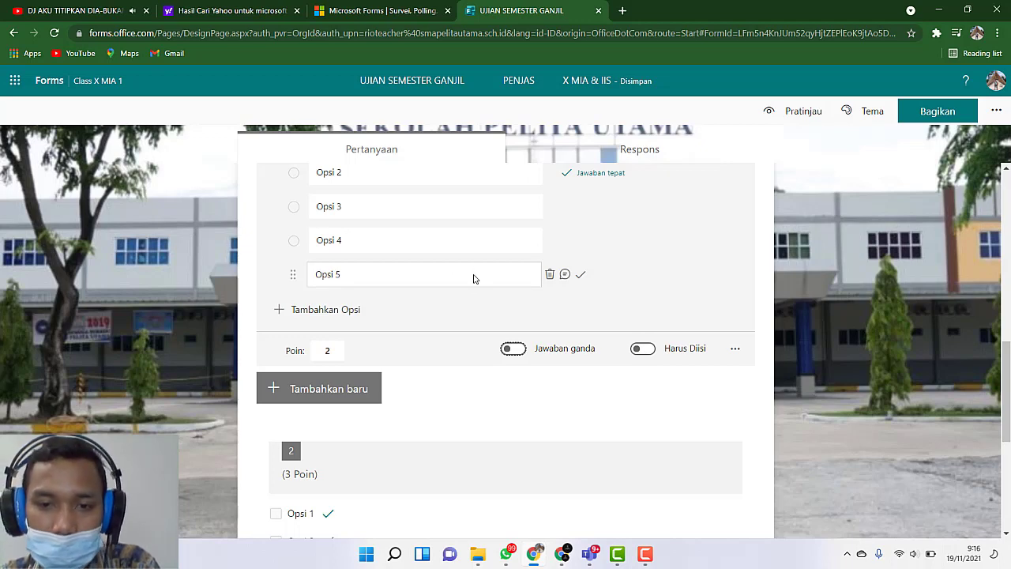
{"action": "left_click", "coordinate": [735, 350]}
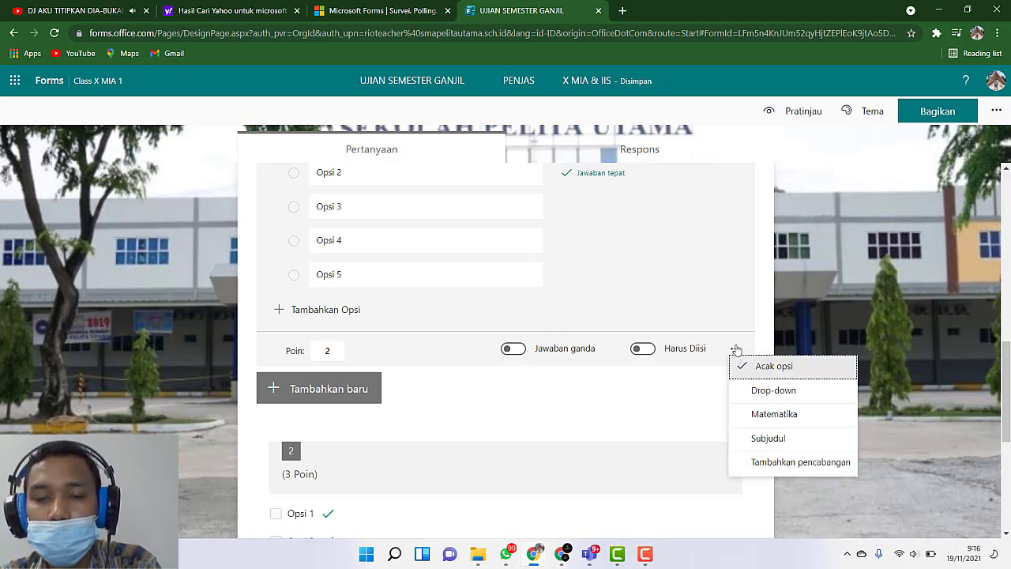
{"action": "left_click", "coordinate": [768, 370]}
{"action": "left_click", "coordinate": [735, 351]}
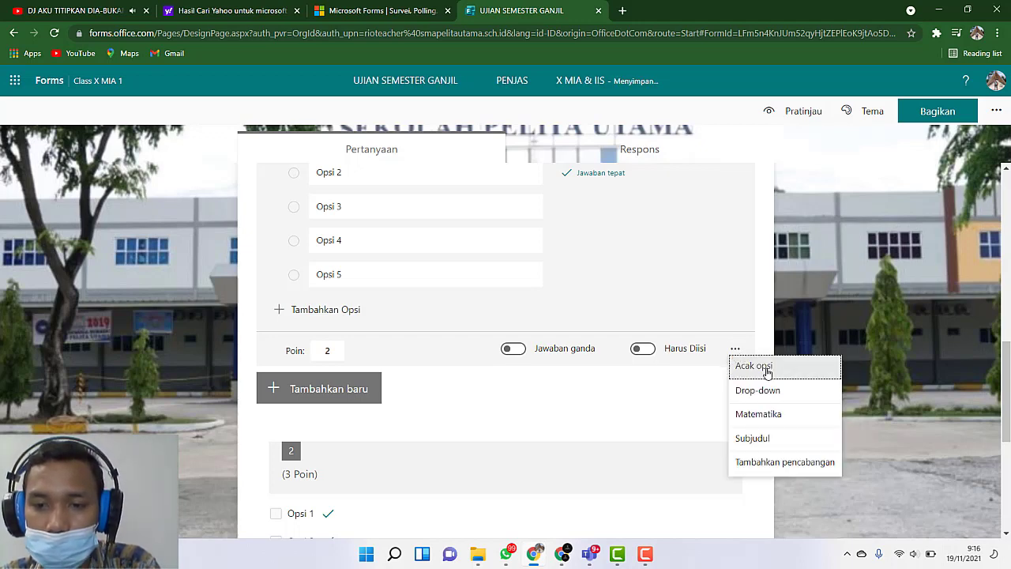
{"action": "left_click", "coordinate": [766, 370]}
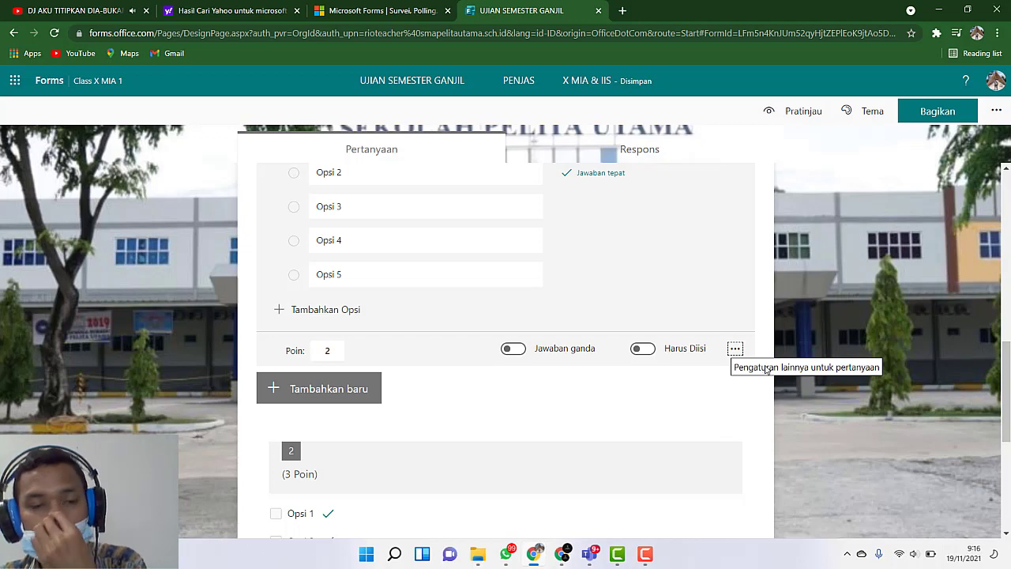
Step: Review the answer options of question 1 and compare them with those of question 2
{"action": "scroll", "coordinate": [361, 240], "scroll_direction": "up", "scroll_amount": 1}
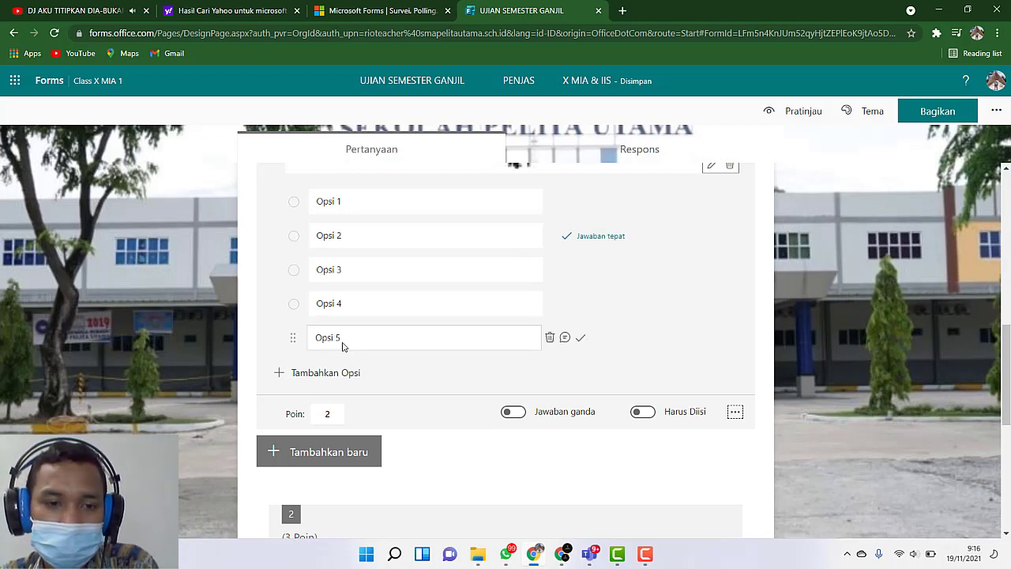
{"action": "left_click", "coordinate": [327, 234]}
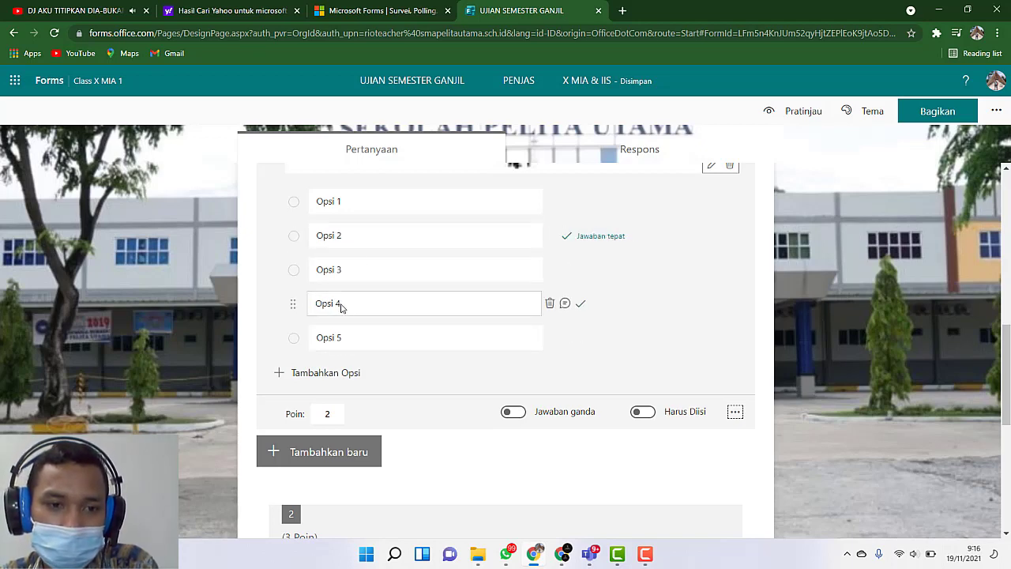
{"action": "scroll", "coordinate": [446, 303], "scroll_direction": "down", "scroll_amount": 1}
{"action": "scroll", "coordinate": [401, 264], "scroll_direction": "down", "scroll_amount": 3}
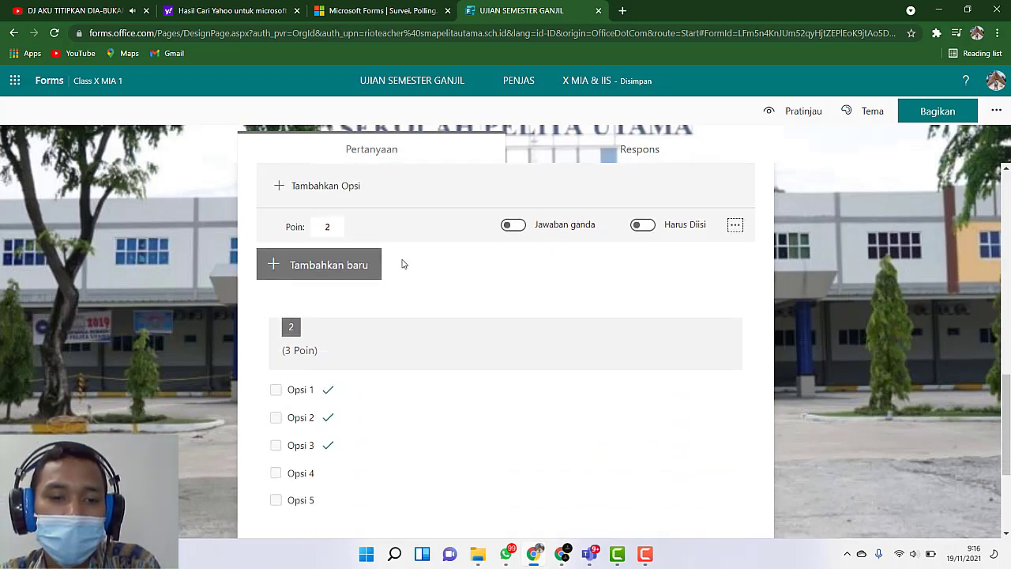
{"action": "scroll", "coordinate": [401, 261], "scroll_direction": "up", "scroll_amount": 4}
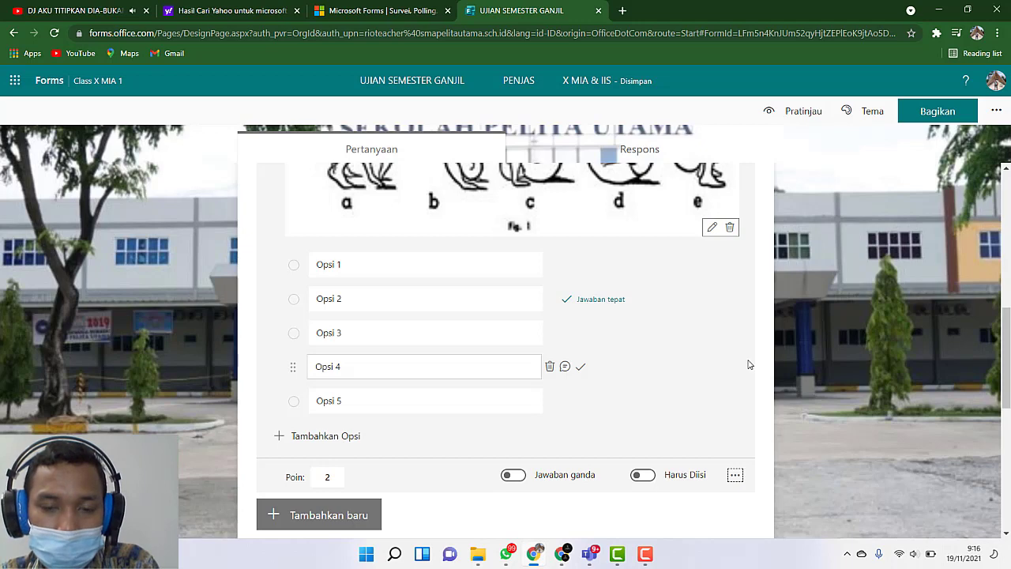
{"action": "scroll", "coordinate": [750, 365], "scroll_direction": "down", "scroll_amount": 1}
{"action": "scroll", "coordinate": [624, 363], "scroll_direction": "down", "scroll_amount": 2}
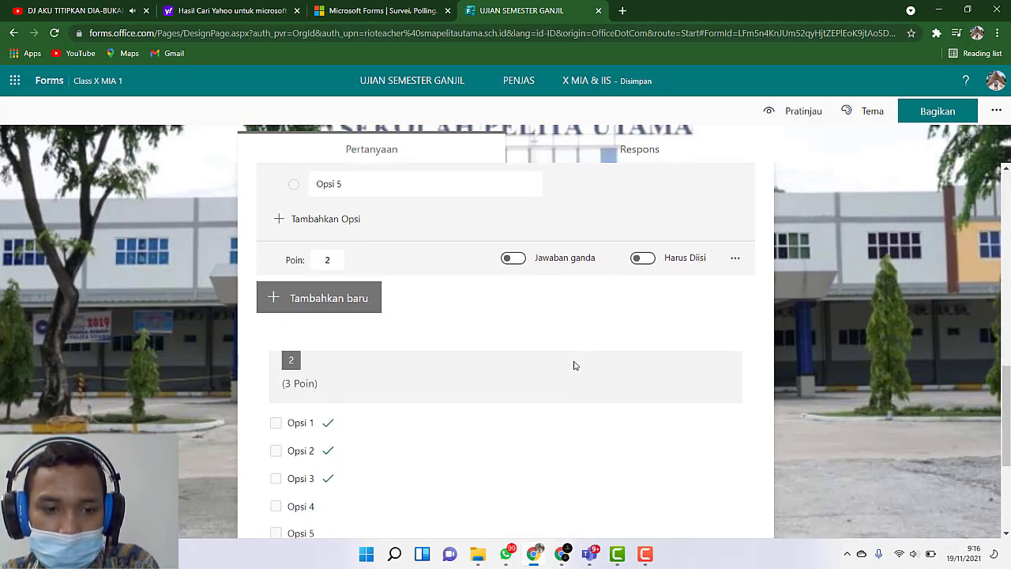
Step: Open question 2 and try its "Jawaban ganda" option by switching it off and on
{"action": "scroll", "coordinate": [575, 365], "scroll_direction": "down", "scroll_amount": 2}
{"action": "left_click", "coordinate": [477, 292]}
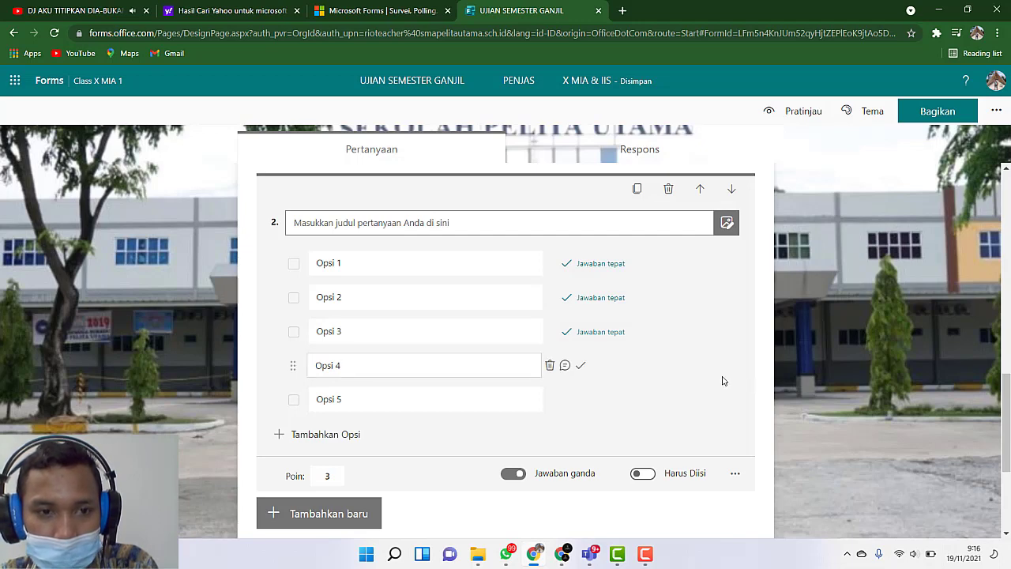
{"action": "left_click", "coordinate": [332, 477]}
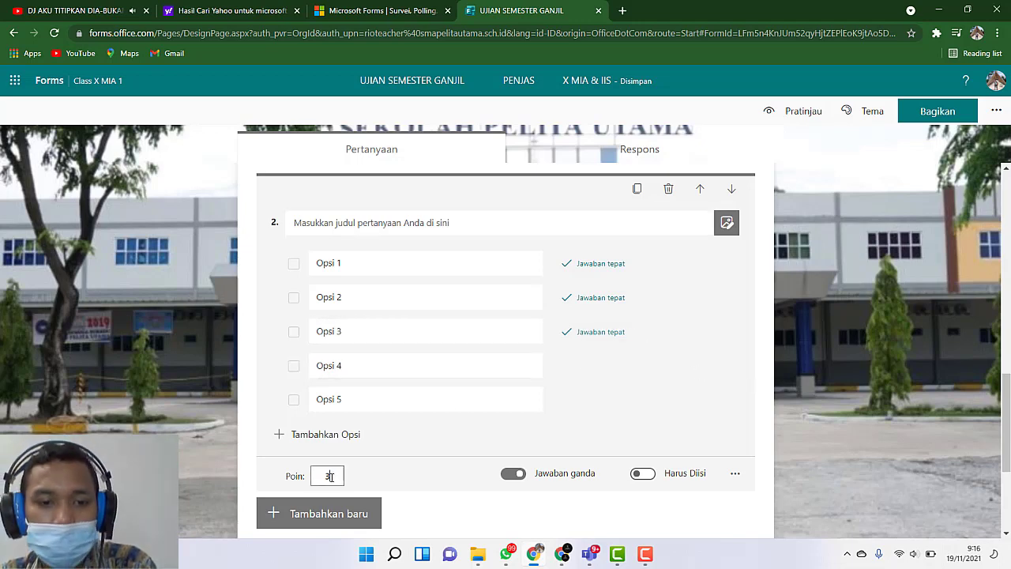
{"action": "left_click", "coordinate": [514, 474]}
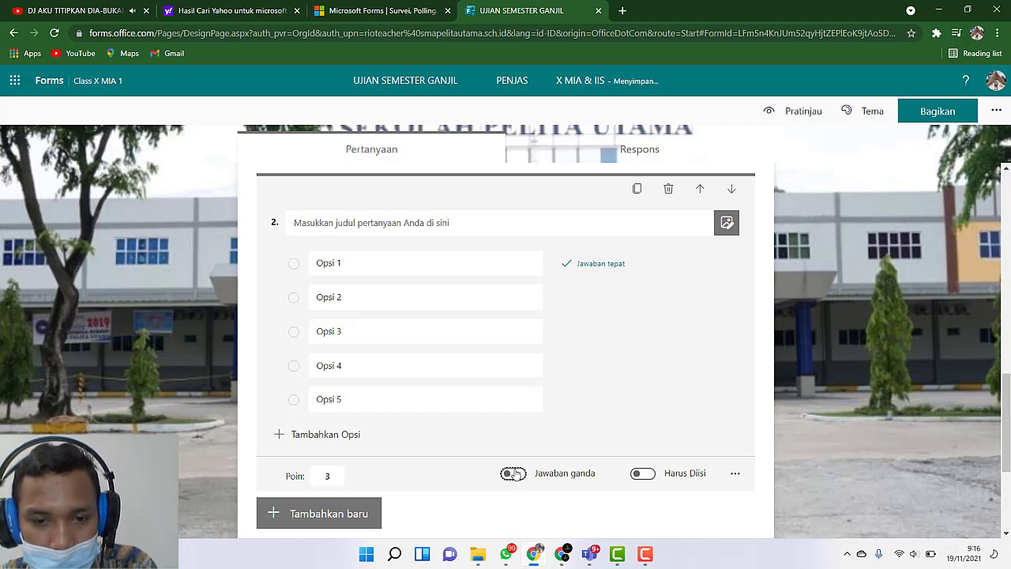
{"action": "left_click", "coordinate": [516, 474]}
{"action": "left_click", "coordinate": [519, 477]}
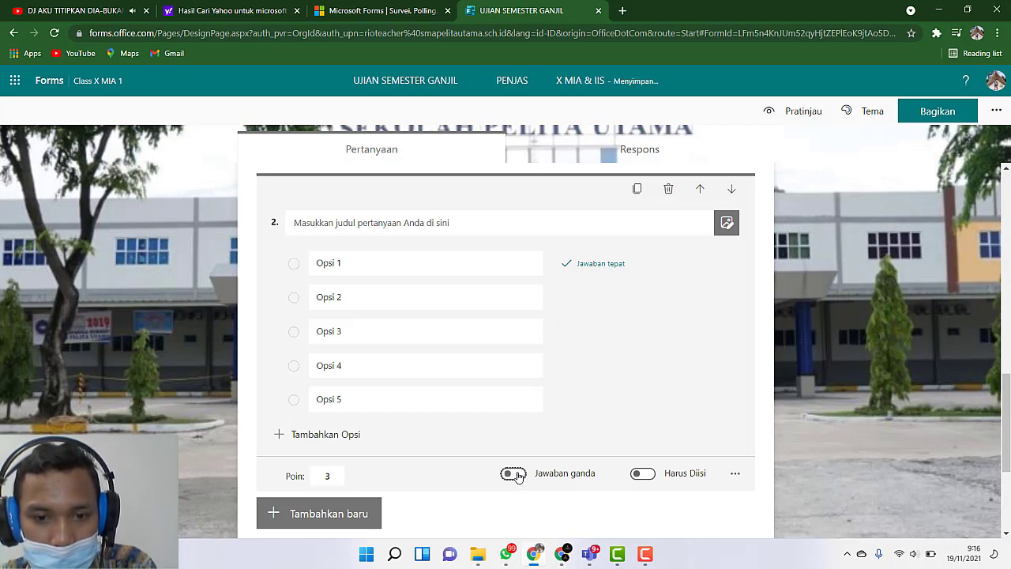
{"action": "left_click", "coordinate": [516, 475]}
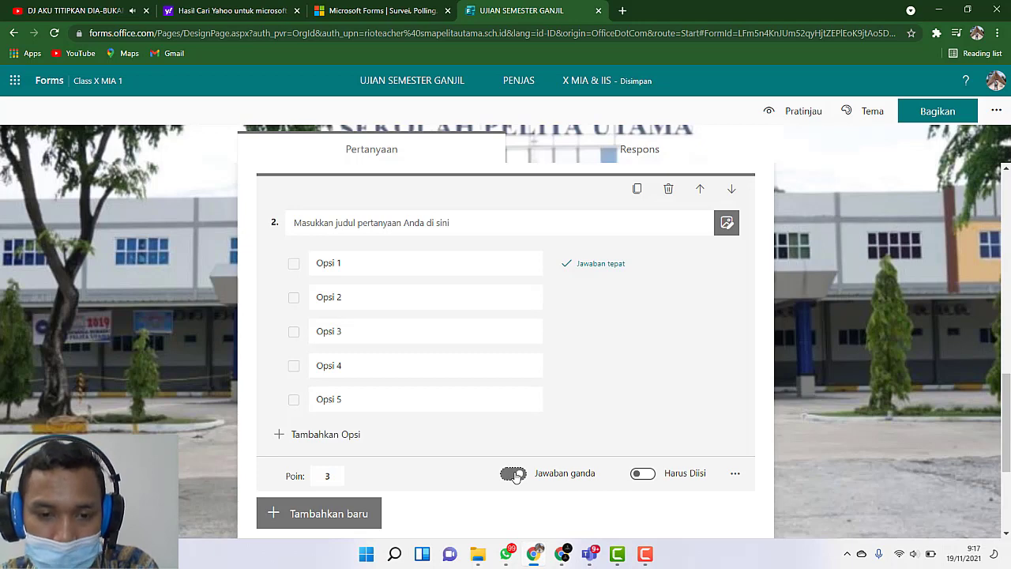
{"action": "left_click", "coordinate": [513, 474]}
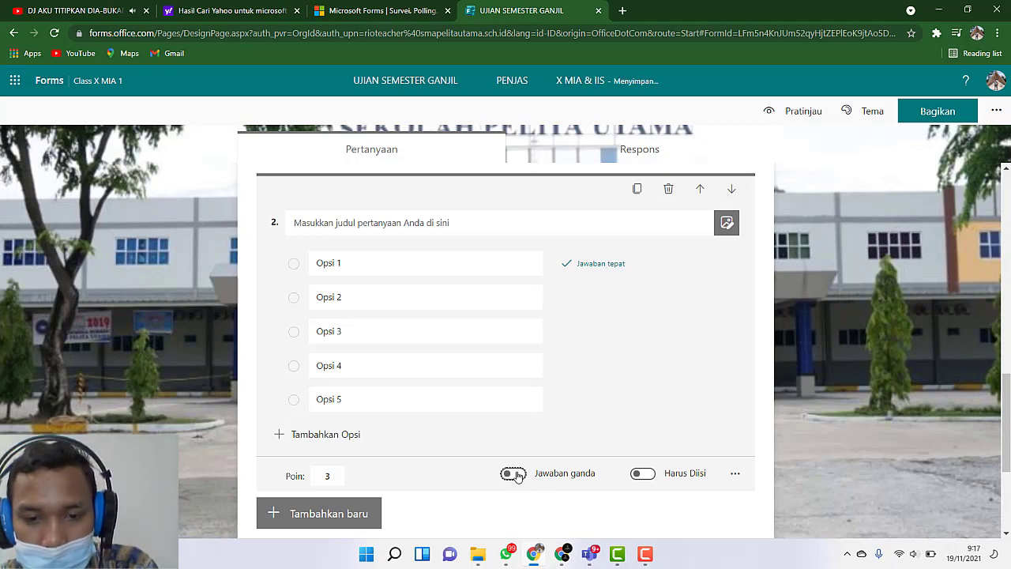
Step: Turn on "Jawaban ganda" for question 2 and also mark Opsi 2 and Opsi 3 as correct answers
{"action": "left_click", "coordinate": [514, 474]}
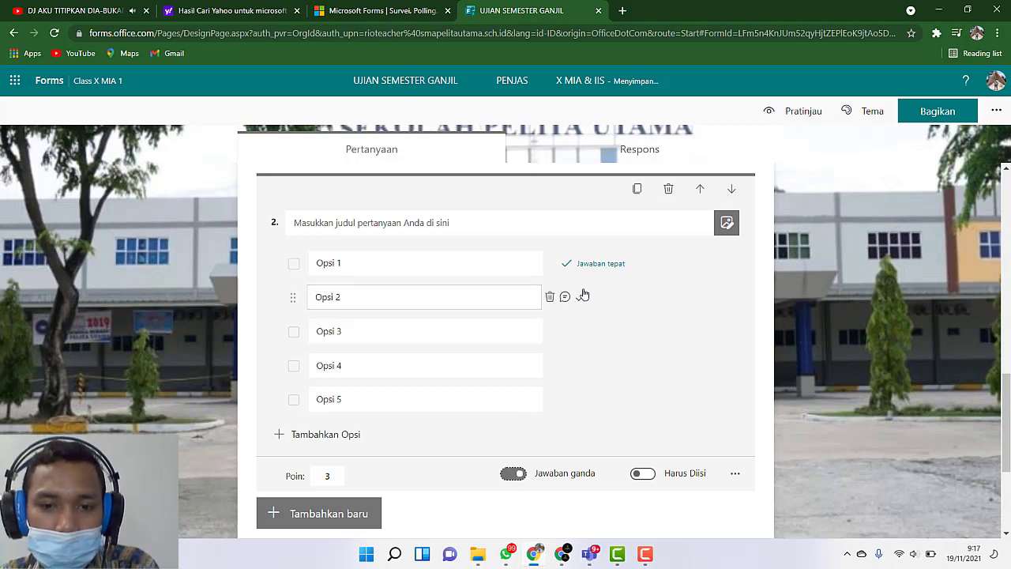
{"action": "left_click", "coordinate": [582, 297]}
{"action": "left_click", "coordinate": [582, 333]}
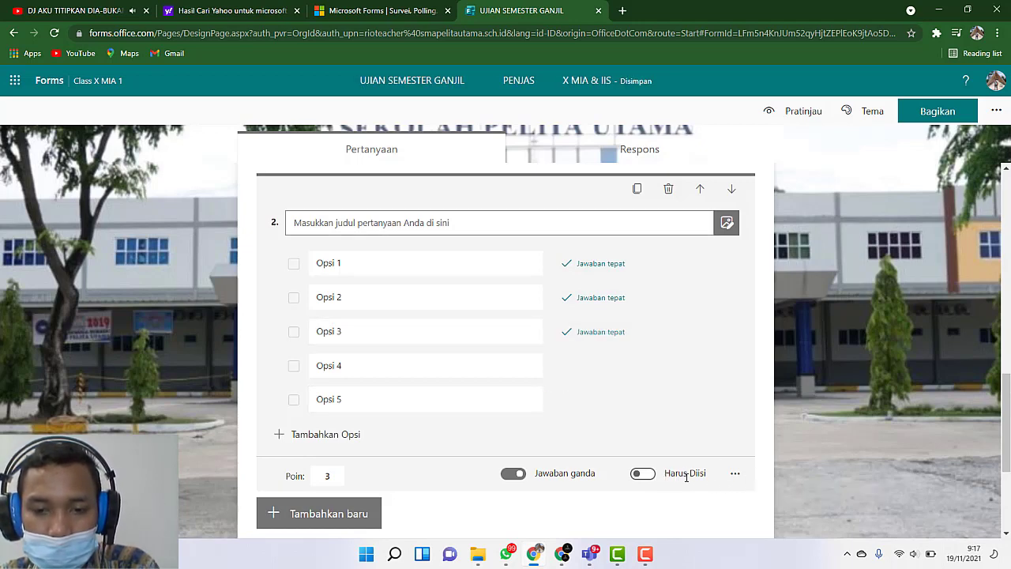
Step: Check the additional settings available for question 2 and look at essay question 3 below it
{"action": "left_click", "coordinate": [734, 474]}
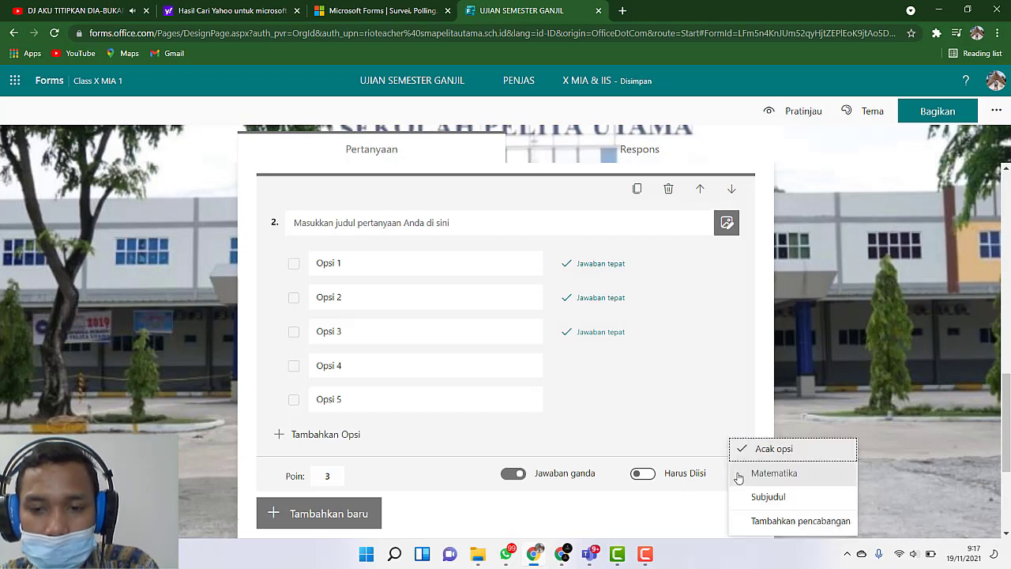
{"action": "left_click", "coordinate": [756, 382]}
{"action": "scroll", "coordinate": [755, 378], "scroll_direction": "down", "scroll_amount": 2}
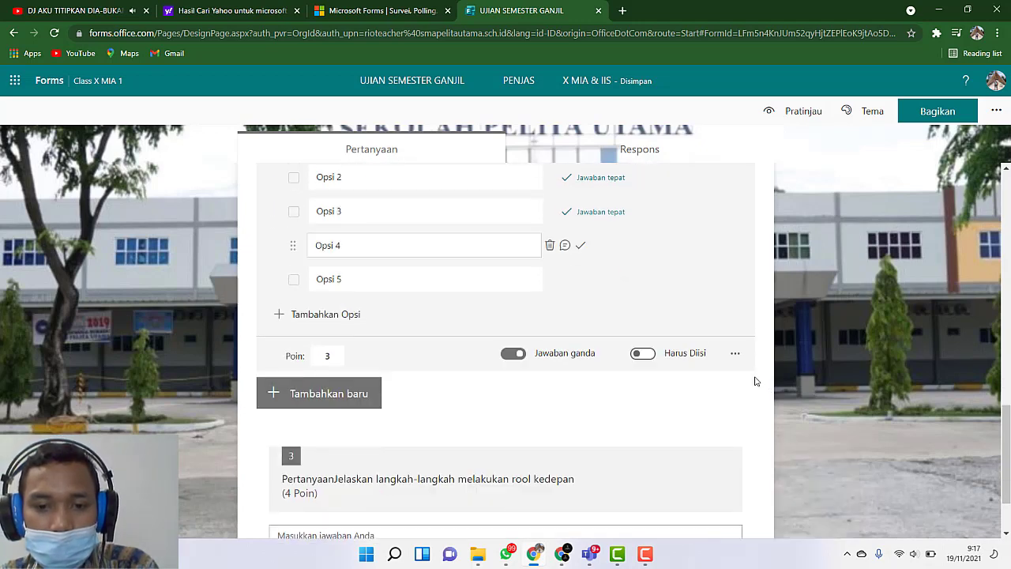
{"action": "scroll", "coordinate": [749, 372], "scroll_direction": "down", "scroll_amount": 2}
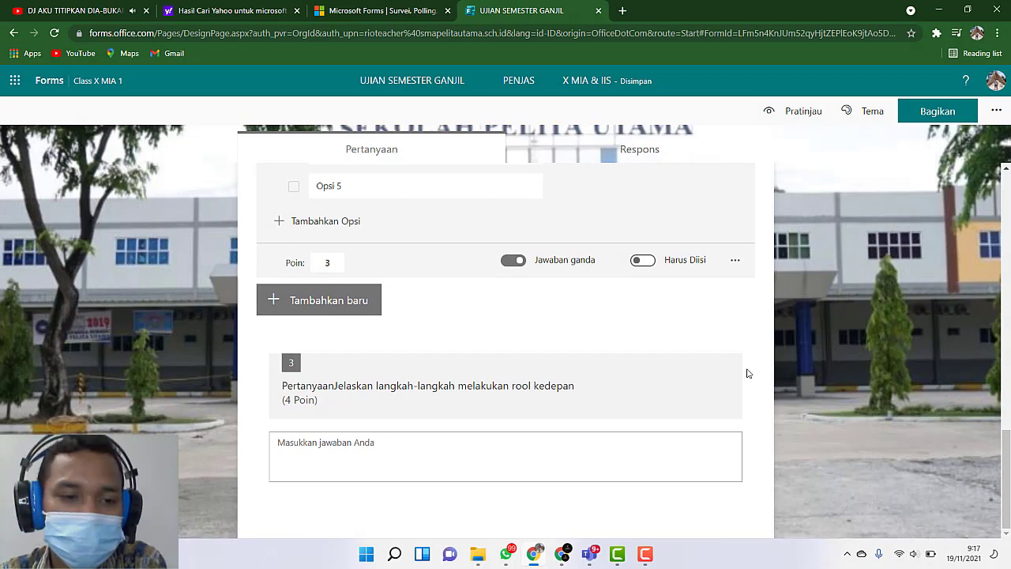
{"action": "right_click", "coordinate": [749, 371]}
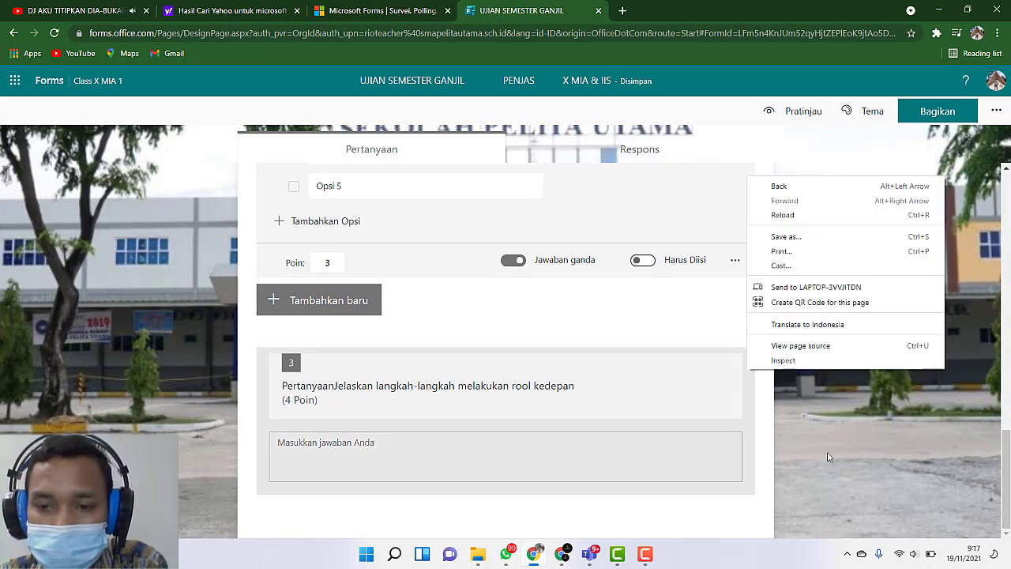
{"action": "left_click", "coordinate": [772, 408]}
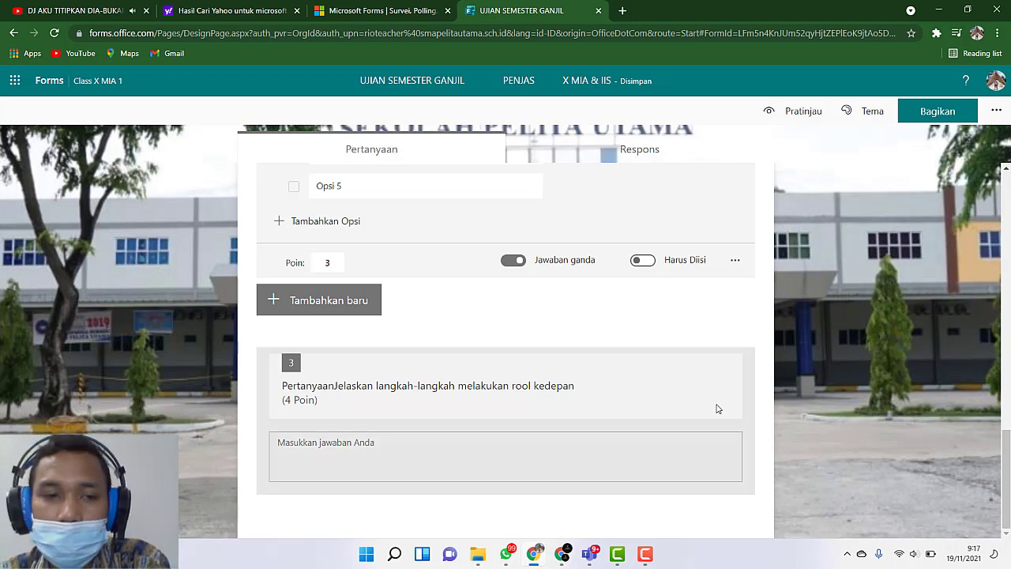
Step: Review the quiz header, question 1 with its image and answer options, and the correct answers marked in question 2
{"action": "scroll", "coordinate": [544, 388], "scroll_direction": "up", "scroll_amount": 5}
{"action": "scroll", "coordinate": [524, 374], "scroll_direction": "up", "scroll_amount": 3}
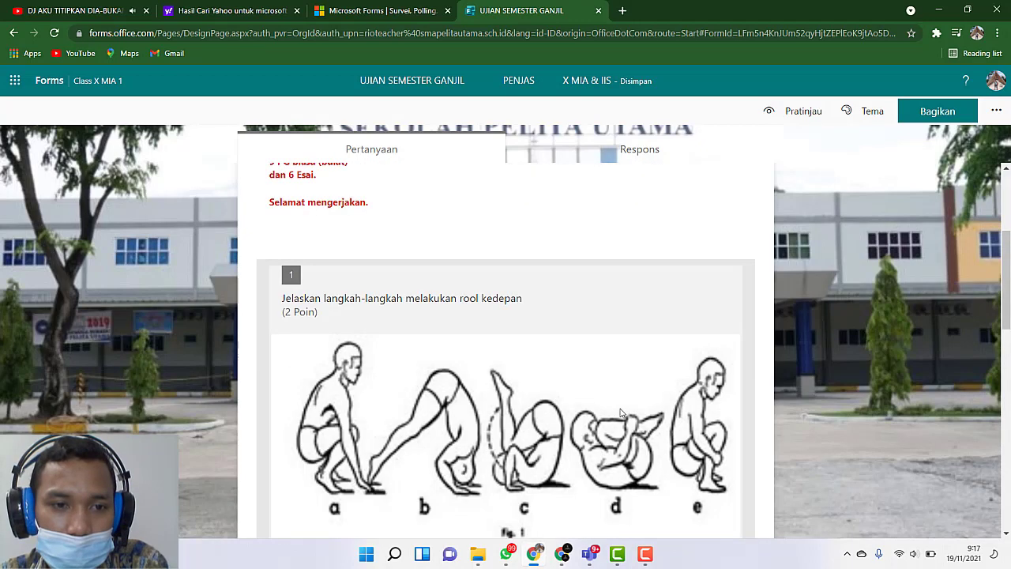
{"action": "scroll", "coordinate": [546, 389], "scroll_direction": "down", "scroll_amount": 1}
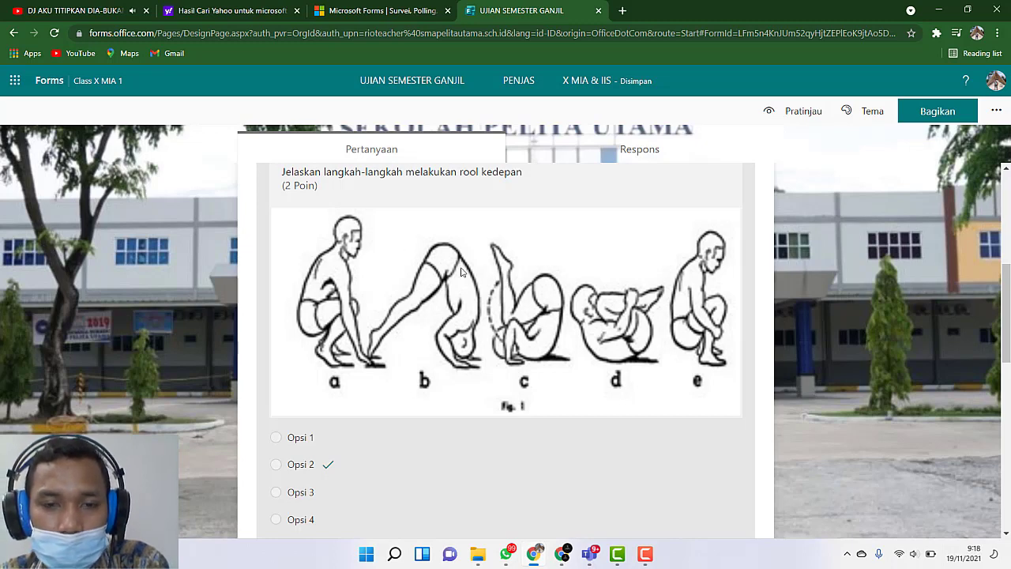
{"action": "scroll", "coordinate": [492, 383], "scroll_direction": "down", "scroll_amount": 5}
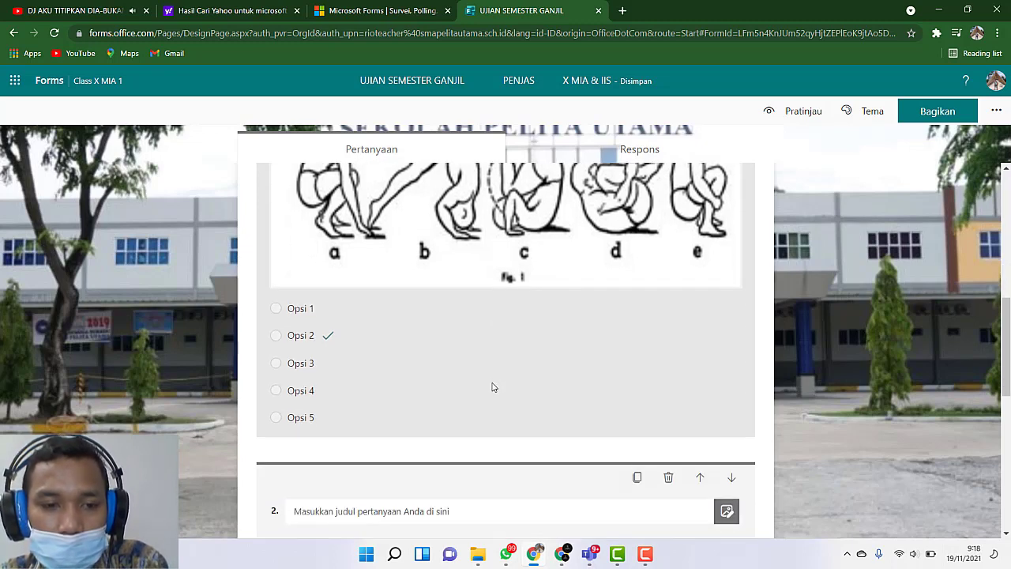
{"action": "scroll", "coordinate": [467, 506], "scroll_direction": "down", "scroll_amount": 2}
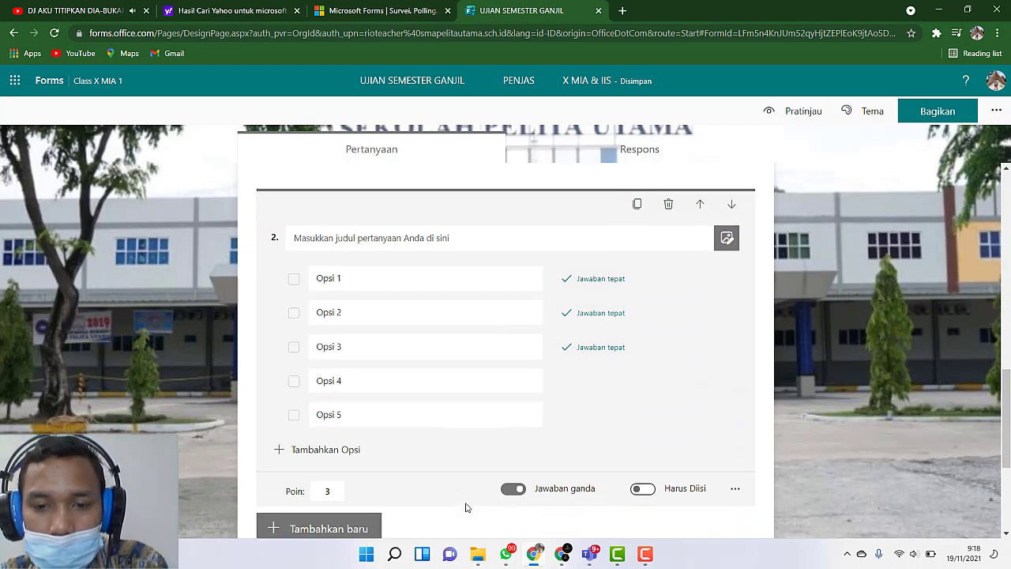
{"action": "left_click", "coordinate": [566, 410]}
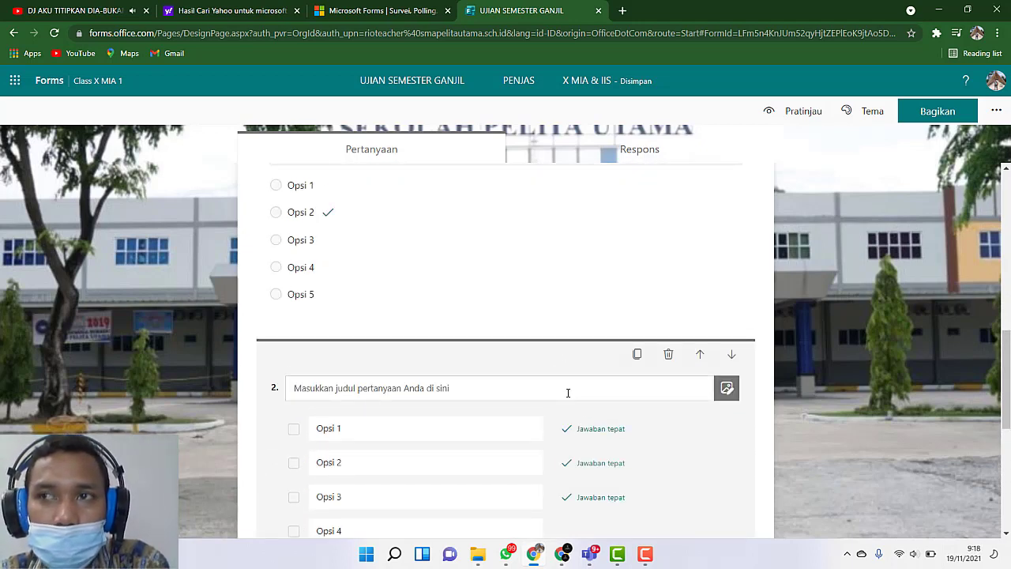
{"action": "scroll", "coordinate": [566, 392], "scroll_direction": "up", "scroll_amount": 3}
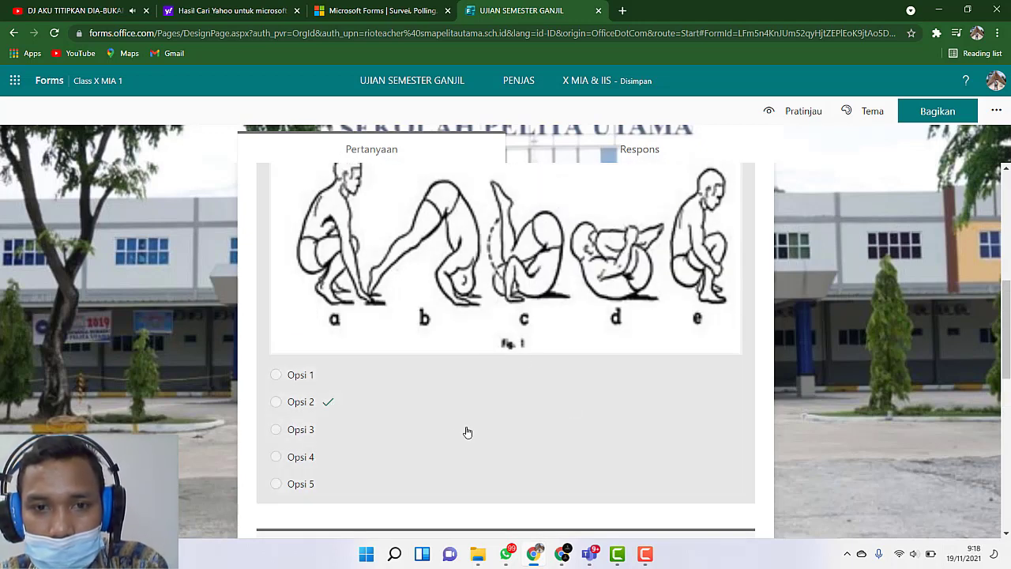
{"action": "scroll", "coordinate": [466, 426], "scroll_direction": "up", "scroll_amount": 5}
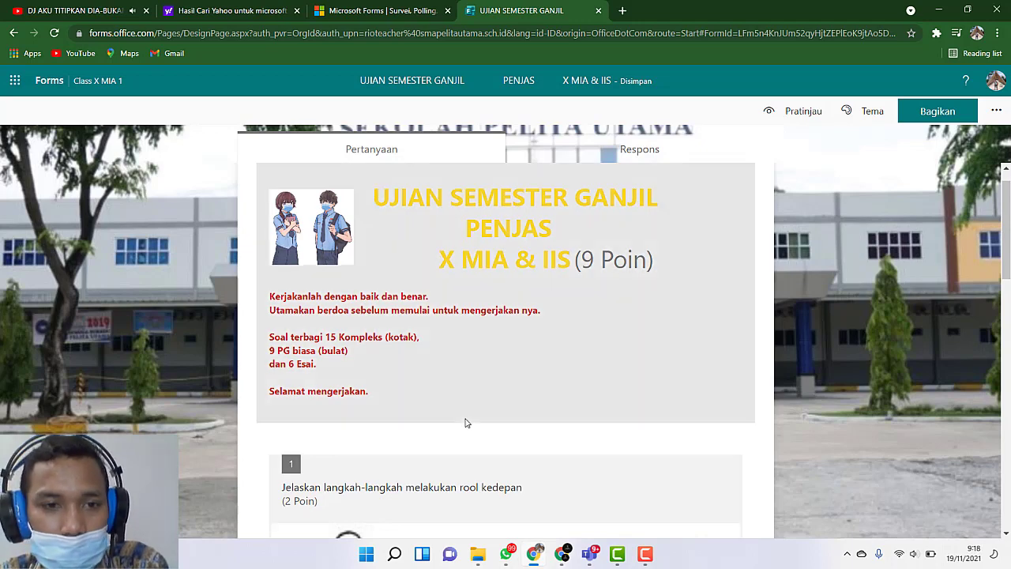
{"action": "scroll", "coordinate": [466, 423], "scroll_direction": "down", "scroll_amount": 3}
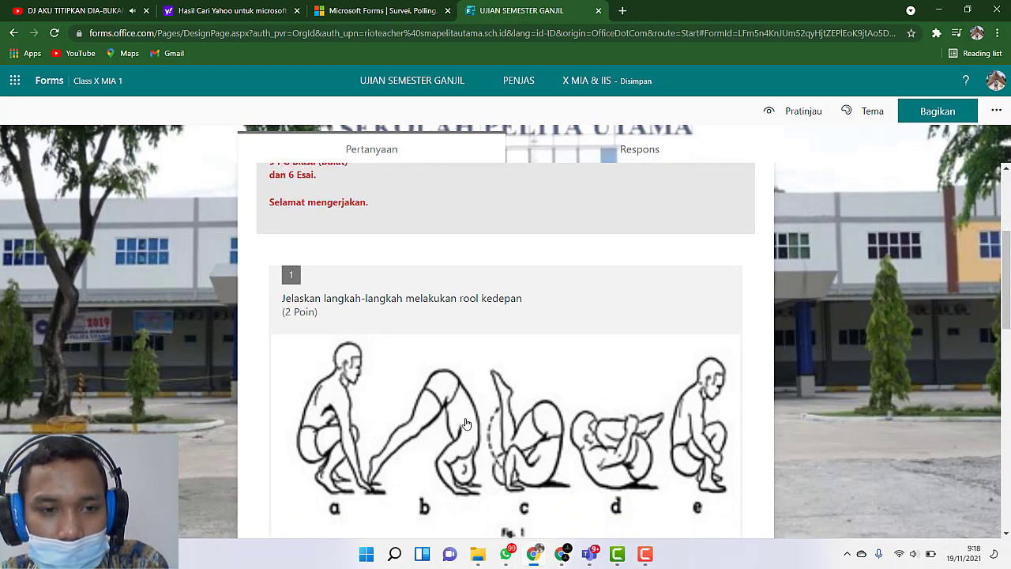
{"action": "scroll", "coordinate": [467, 423], "scroll_direction": "down", "scroll_amount": 2}
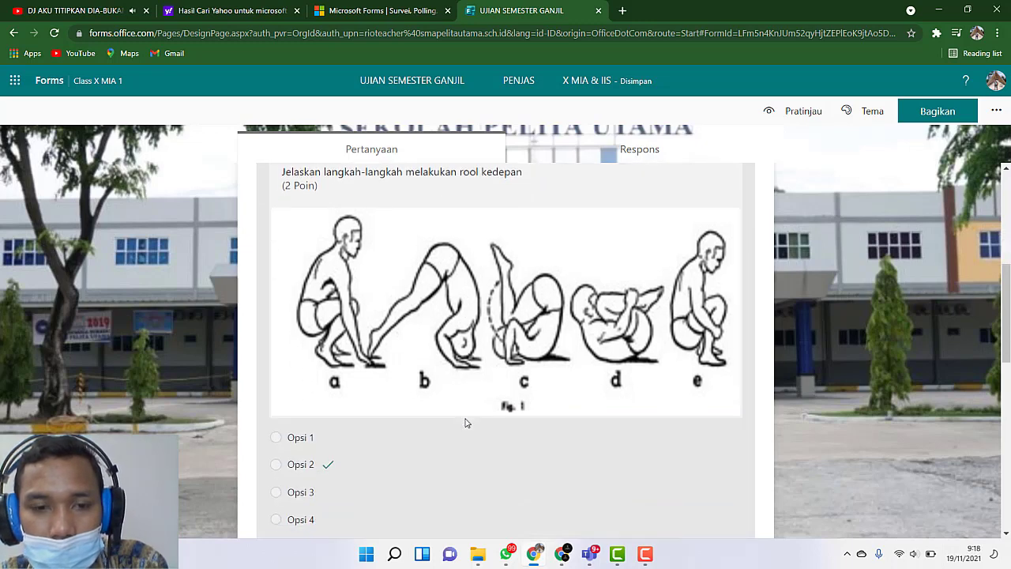
{"action": "scroll", "coordinate": [466, 423], "scroll_direction": "down", "scroll_amount": 3}
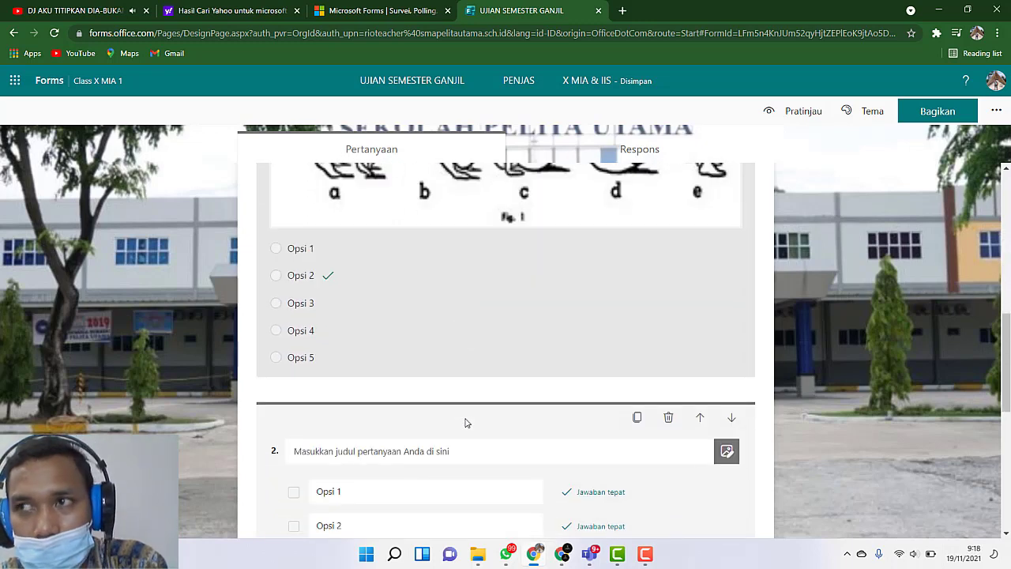
{"action": "scroll", "coordinate": [594, 406], "scroll_direction": "down", "scroll_amount": 2}
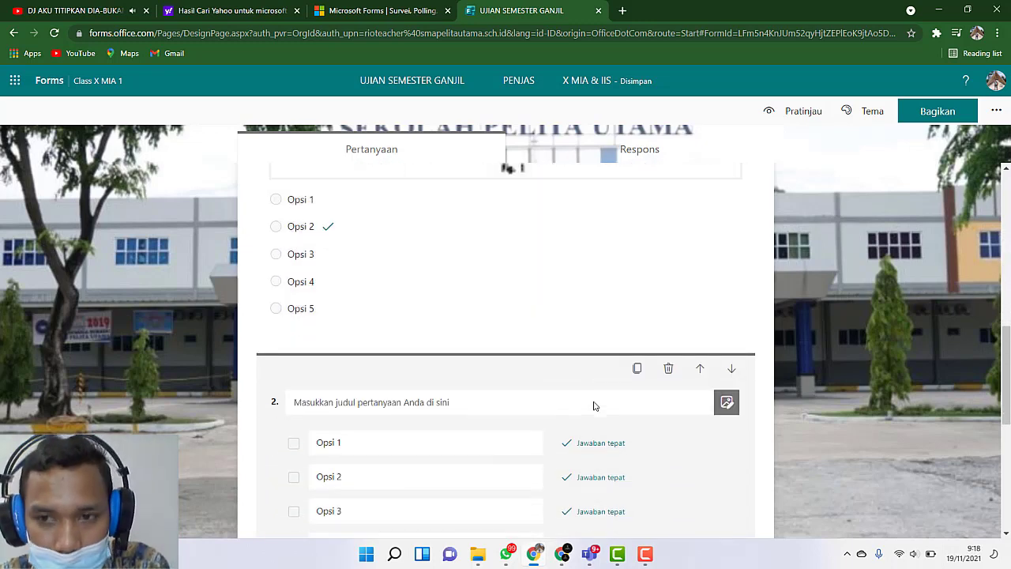
Step: Open essay question 3 about the steps of "rool kedepan" for editing
{"action": "left_click", "coordinate": [615, 435]}
{"action": "scroll", "coordinate": [615, 436], "scroll_direction": "down", "scroll_amount": 5}
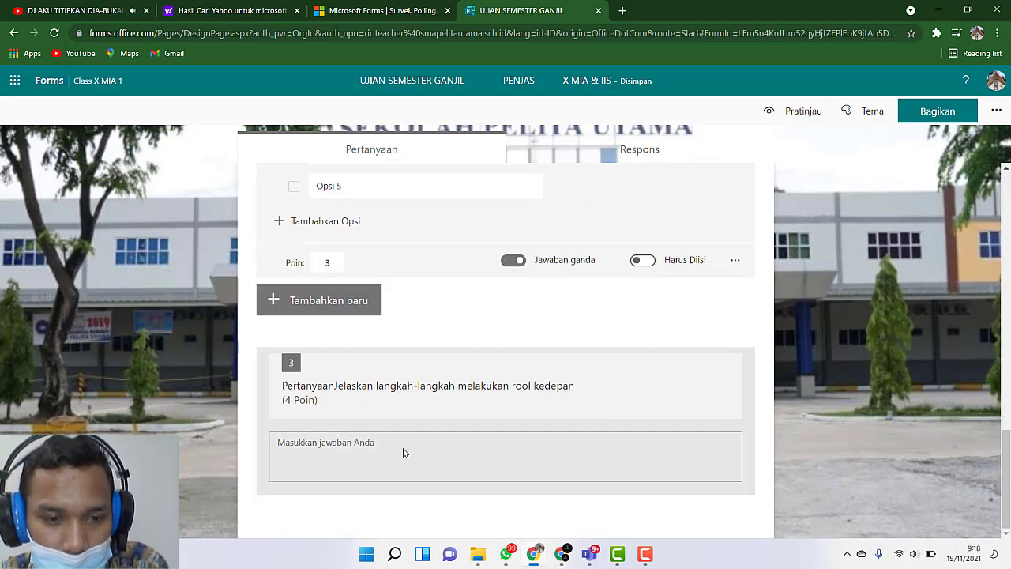
{"action": "left_click", "coordinate": [404, 451]}
{"action": "scroll", "coordinate": [474, 424], "scroll_direction": "down", "scroll_amount": 1}
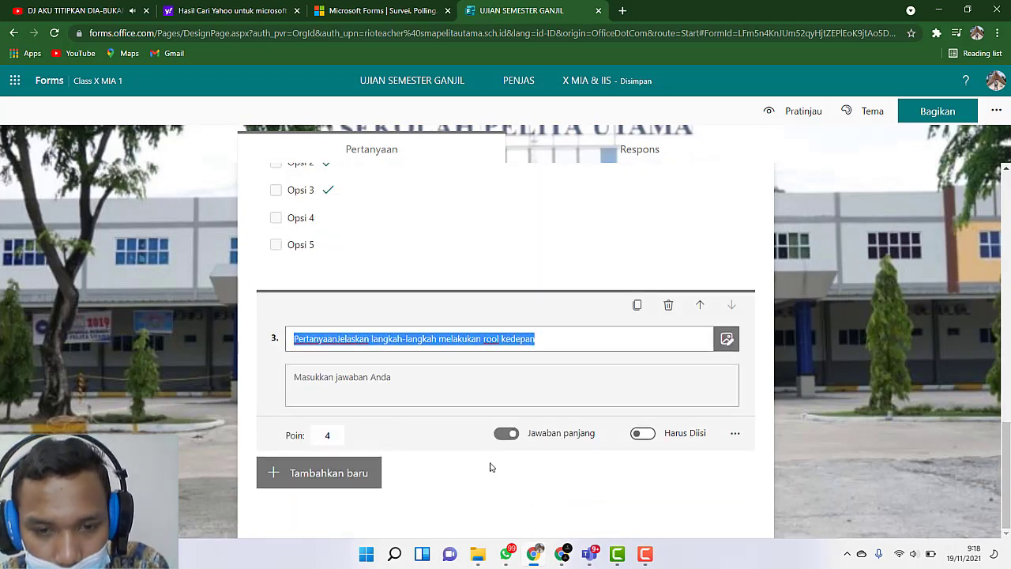
Step: Try turning "Jawaban panjang" off and back on for essay question 3, and check its additional settings
{"action": "left_click", "coordinate": [425, 430]}
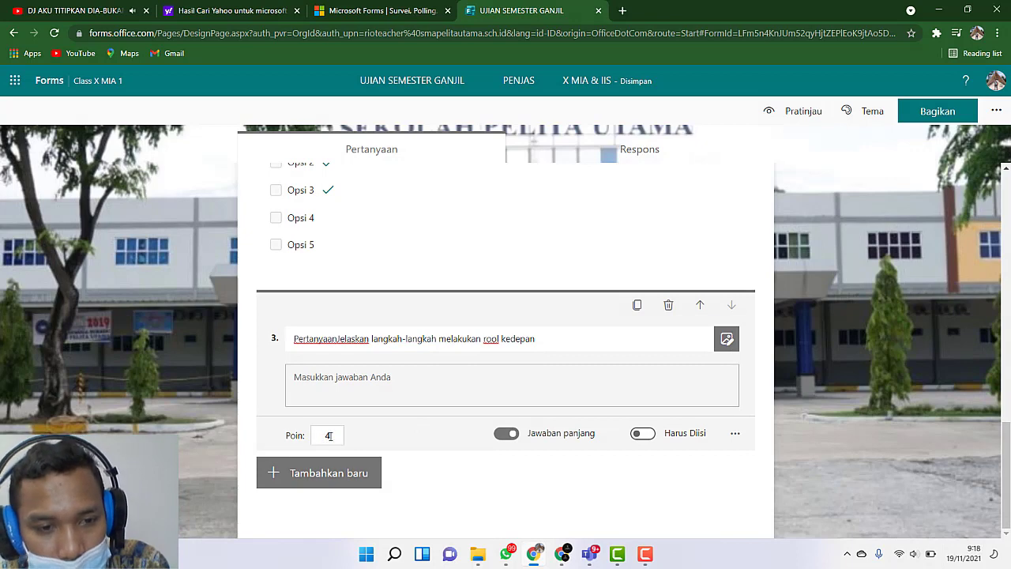
{"action": "left_click", "coordinate": [510, 436]}
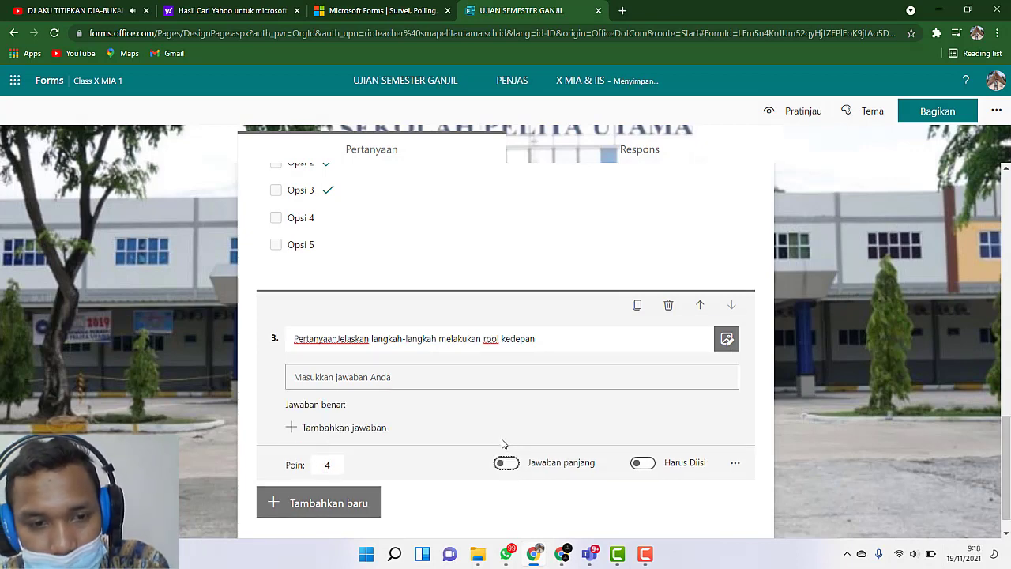
{"action": "left_click", "coordinate": [501, 465]}
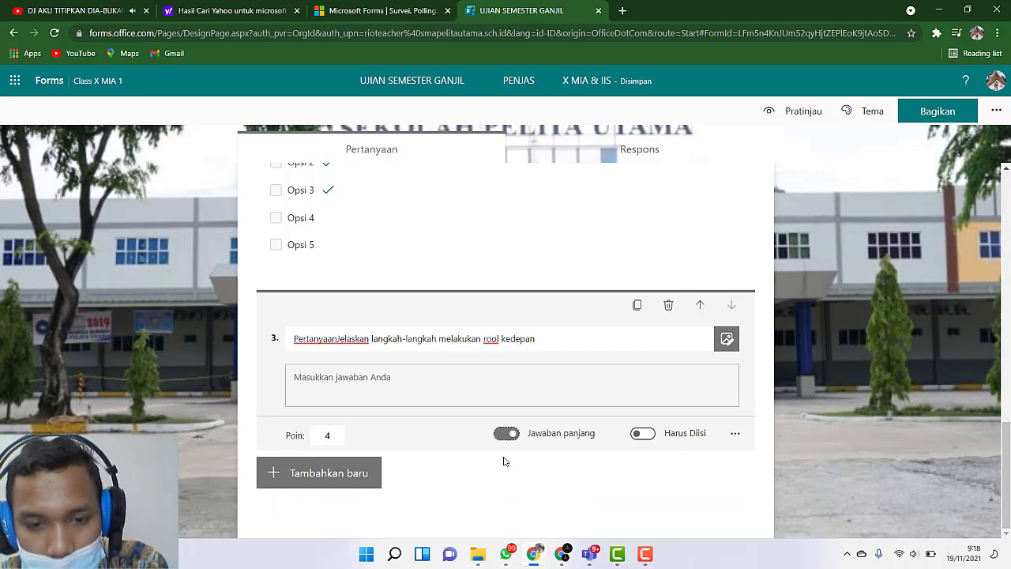
{"action": "left_click", "coordinate": [736, 434]}
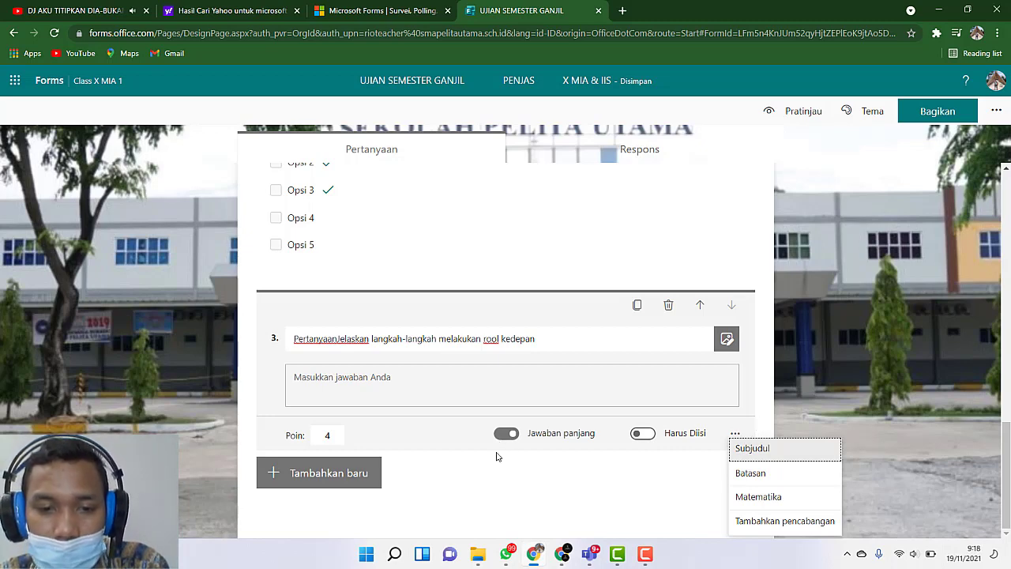
{"action": "left_click", "coordinate": [467, 439]}
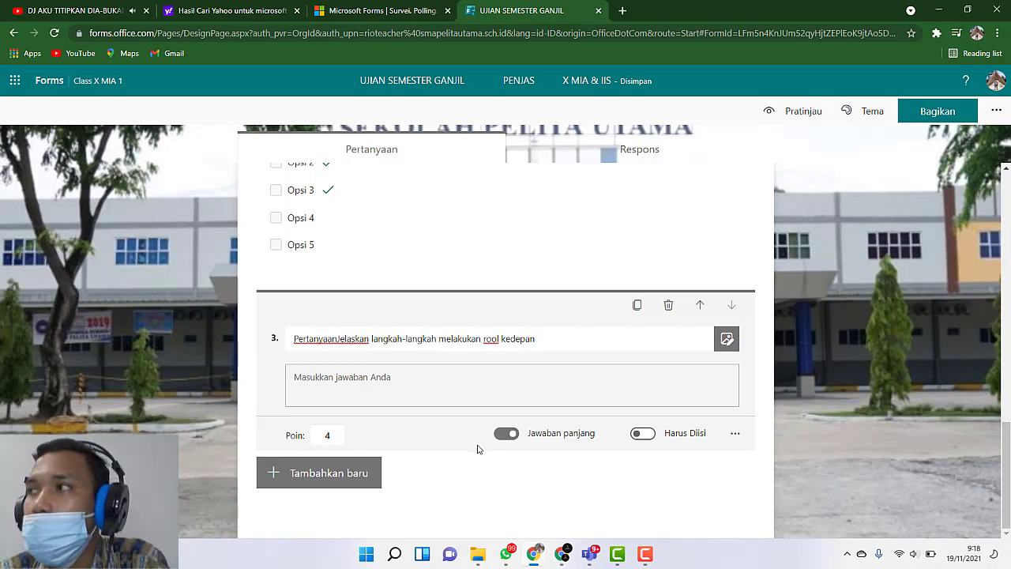
Step: Review the quiz from the header and instructions through the illustrated question, the multiple-answer question and the essay question
{"action": "scroll", "coordinate": [477, 449], "scroll_direction": "up", "scroll_amount": 15}
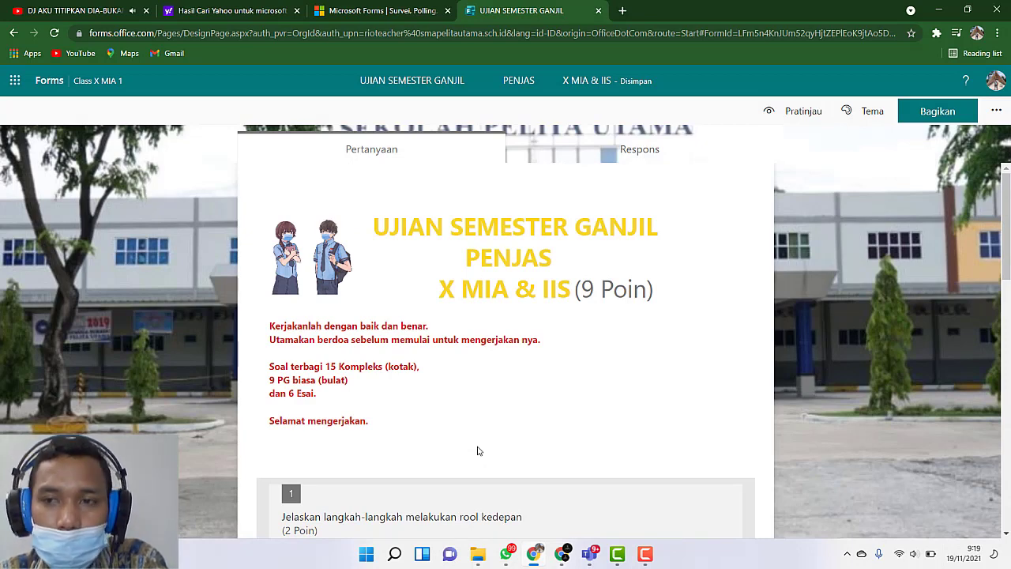
{"action": "scroll", "coordinate": [477, 451], "scroll_direction": "down", "scroll_amount": 3}
{"action": "scroll", "coordinate": [478, 451], "scroll_direction": "up", "scroll_amount": 3}
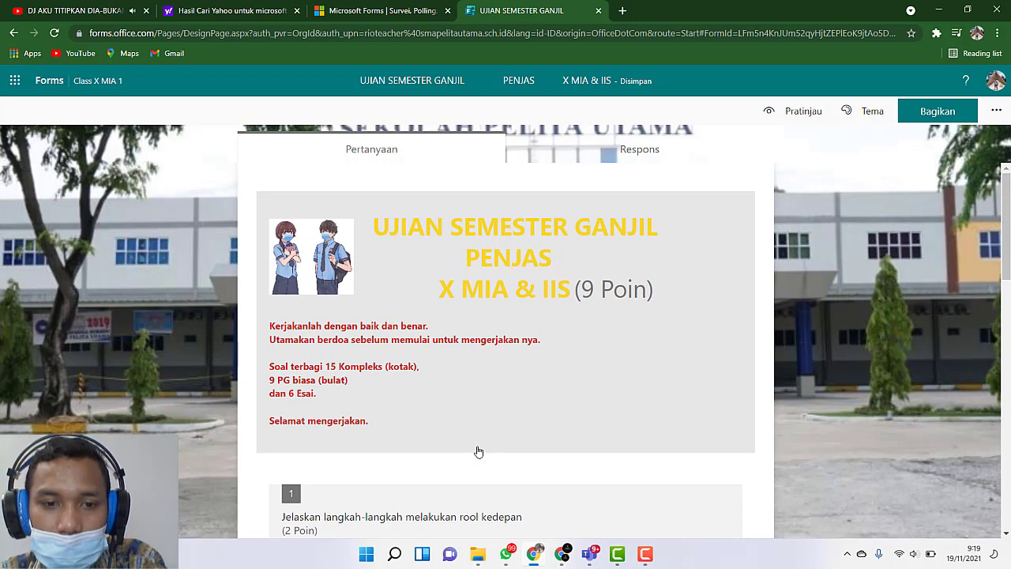
{"action": "scroll", "coordinate": [478, 451], "scroll_direction": "down", "scroll_amount": 3}
{"action": "scroll", "coordinate": [478, 451], "scroll_direction": "down", "scroll_amount": 2}
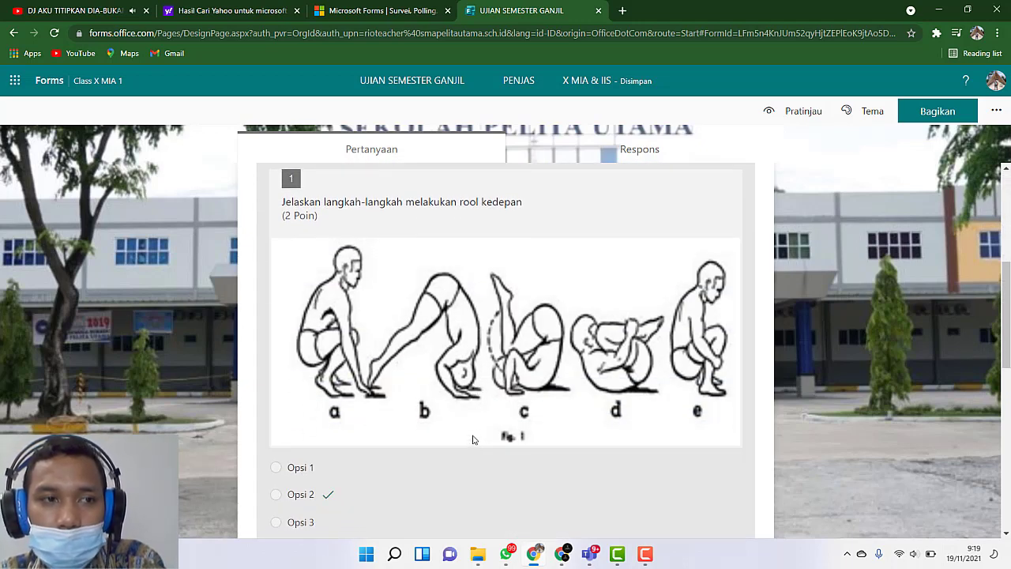
{"action": "scroll", "coordinate": [473, 439], "scroll_direction": "down", "scroll_amount": 8}
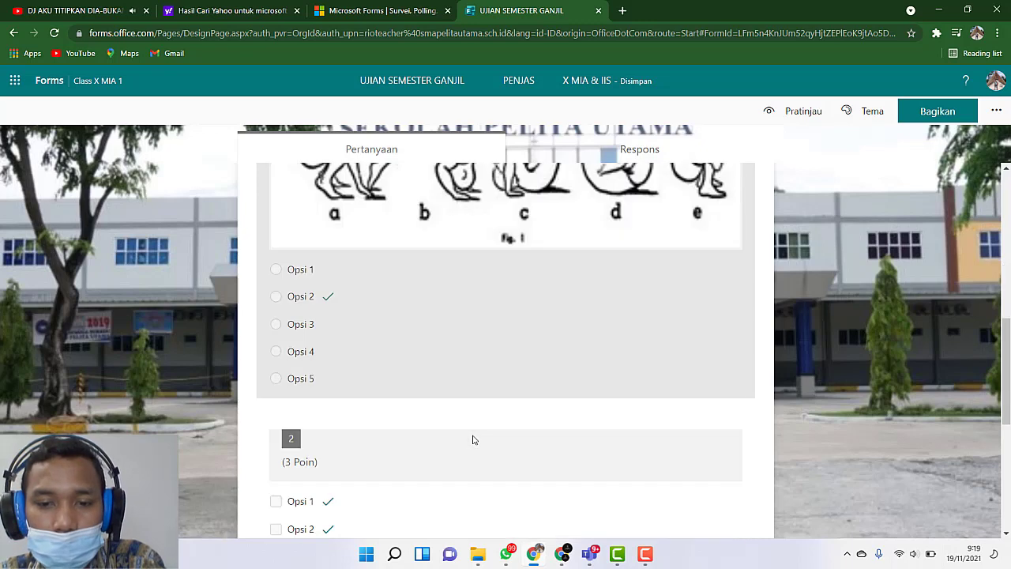
{"action": "scroll", "coordinate": [473, 439], "scroll_direction": "up", "scroll_amount": 2}
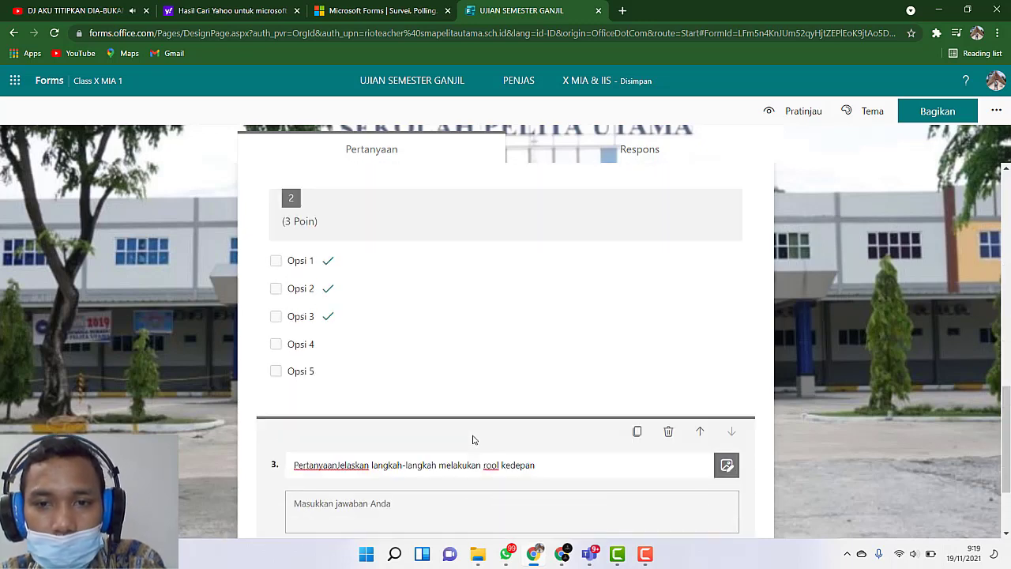
{"action": "scroll", "coordinate": [473, 440], "scroll_direction": "up", "scroll_amount": 5}
{"action": "scroll", "coordinate": [473, 439], "scroll_direction": "down", "scroll_amount": 6}
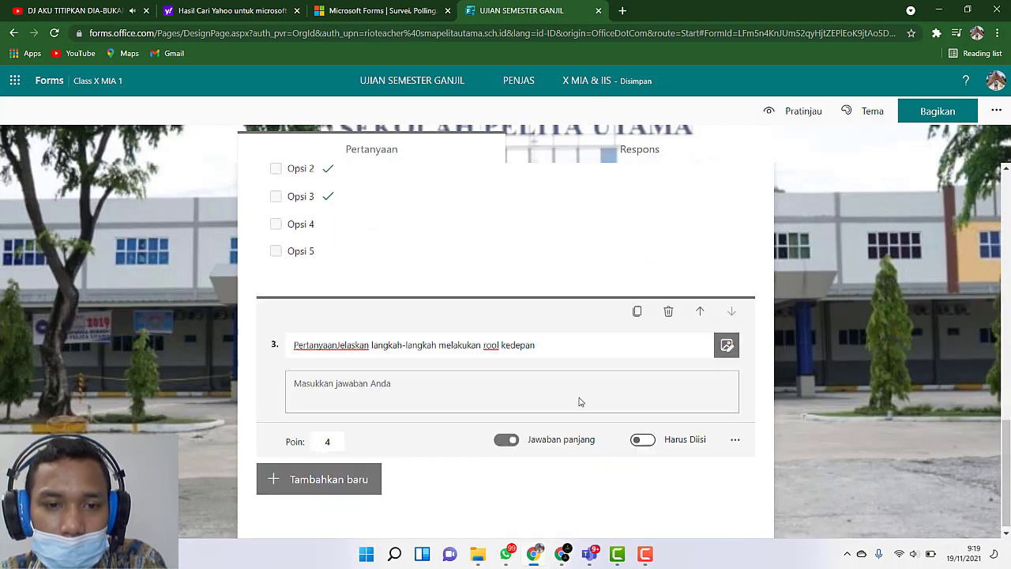
{"action": "scroll", "coordinate": [575, 395], "scroll_direction": "up", "scroll_amount": 10}
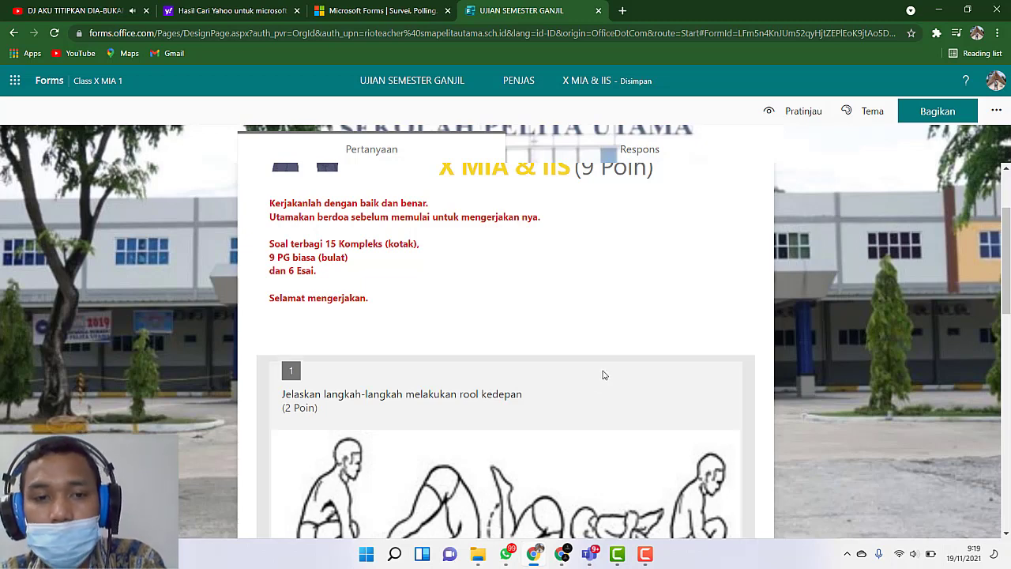
{"action": "scroll", "coordinate": [602, 373], "scroll_direction": "down", "scroll_amount": 3}
{"action": "scroll", "coordinate": [722, 472], "scroll_direction": "down", "scroll_amount": 1}
{"action": "scroll", "coordinate": [724, 476], "scroll_direction": "down", "scroll_amount": 1}
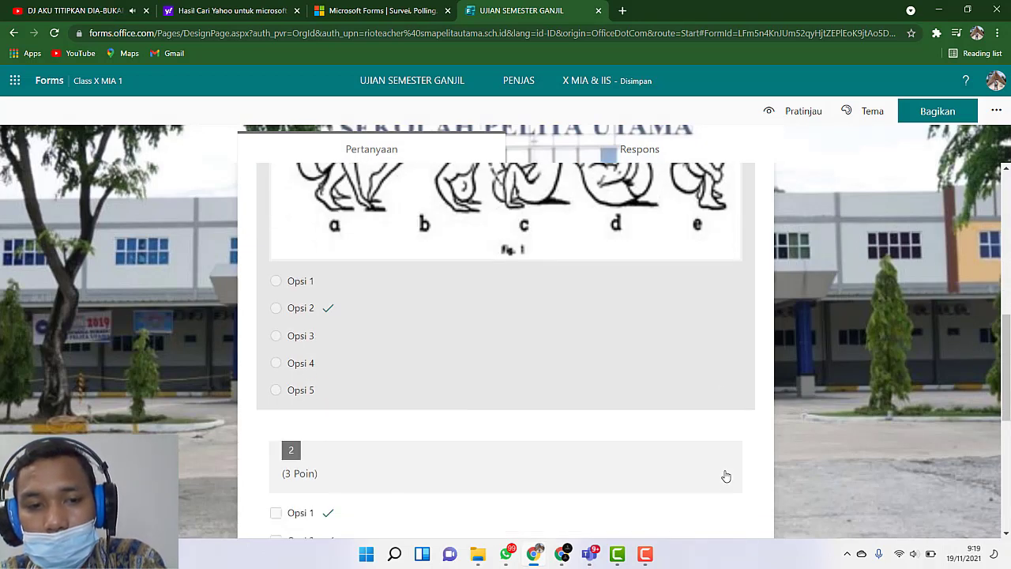
Step: Open question 1 about the steps of "rool kedepan" and duplicate it together with its image and answer options
{"action": "scroll", "coordinate": [702, 460], "scroll_direction": "up", "scroll_amount": 1}
{"action": "left_click", "coordinate": [687, 455]}
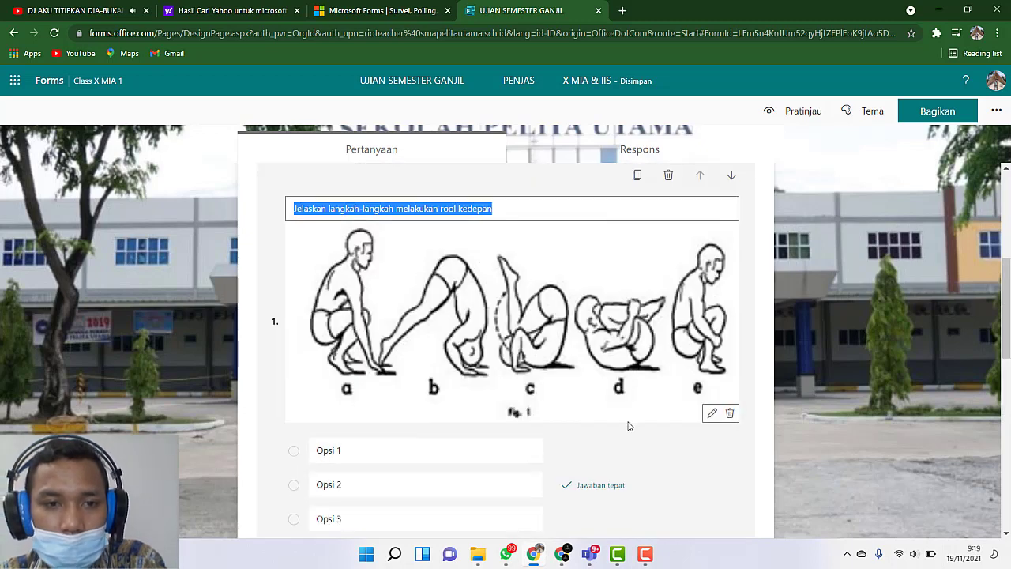
{"action": "scroll", "coordinate": [632, 427], "scroll_direction": "down", "scroll_amount": 1}
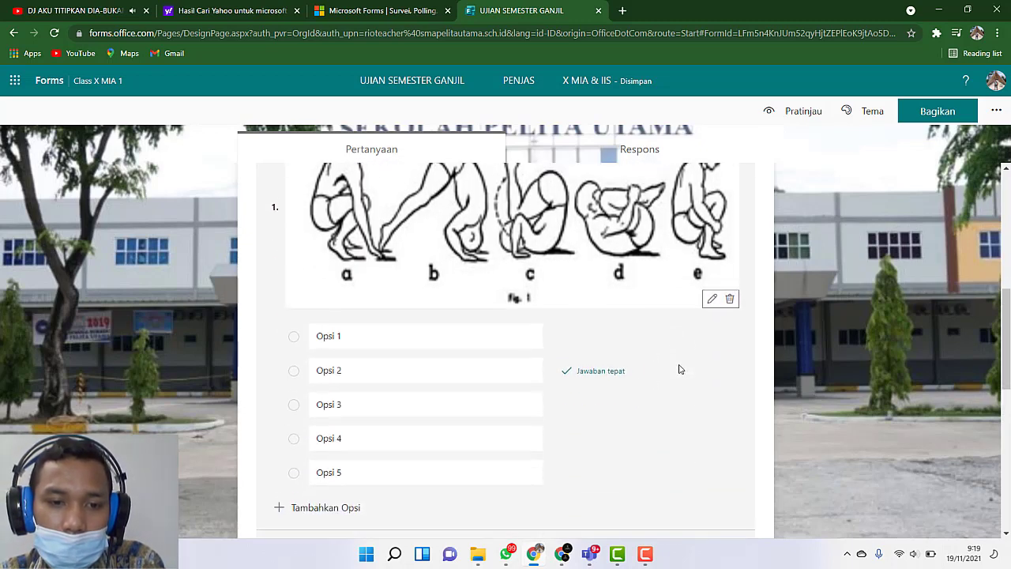
{"action": "scroll", "coordinate": [546, 419], "scroll_direction": "up", "scroll_amount": 3}
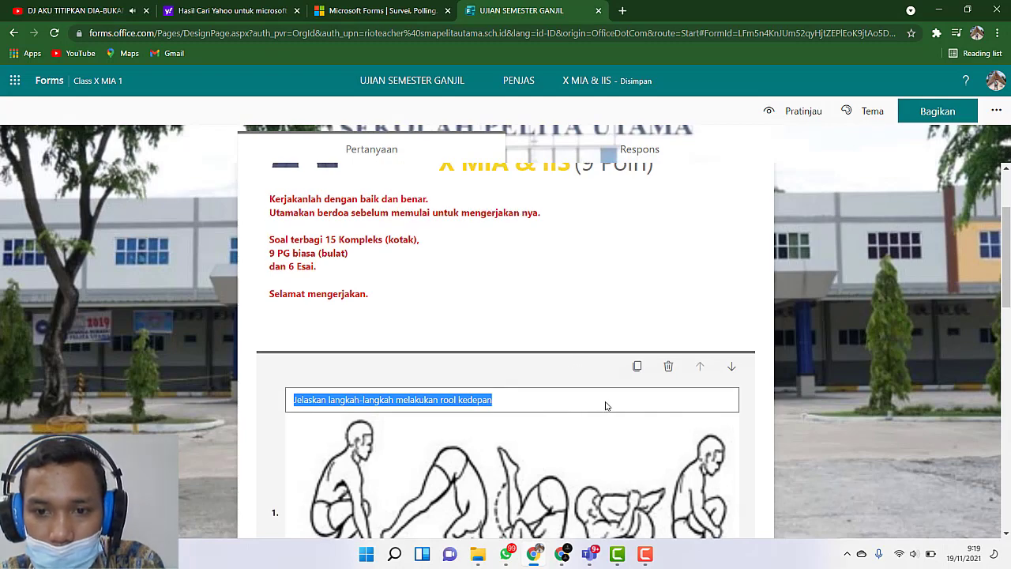
{"action": "scroll", "coordinate": [621, 356], "scroll_direction": "down", "scroll_amount": 1}
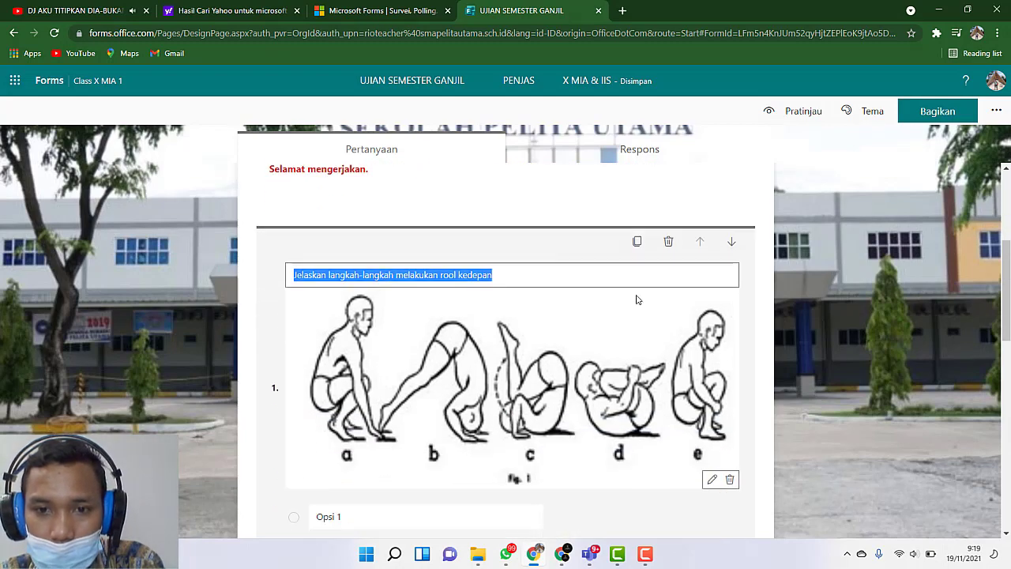
{"action": "left_click", "coordinate": [641, 244]}
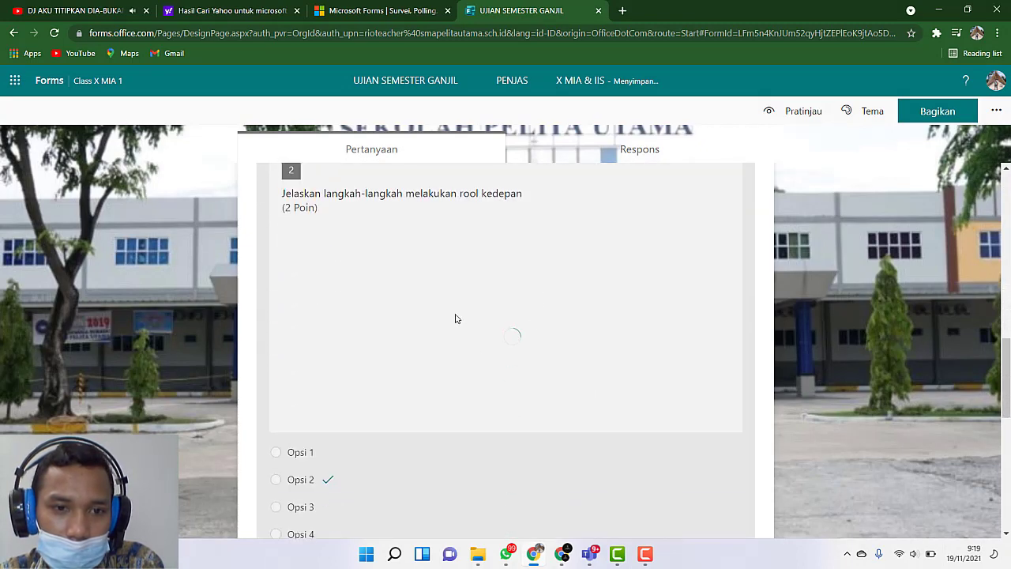
{"action": "left_click", "coordinate": [456, 318]}
{"action": "left_click", "coordinate": [778, 375]}
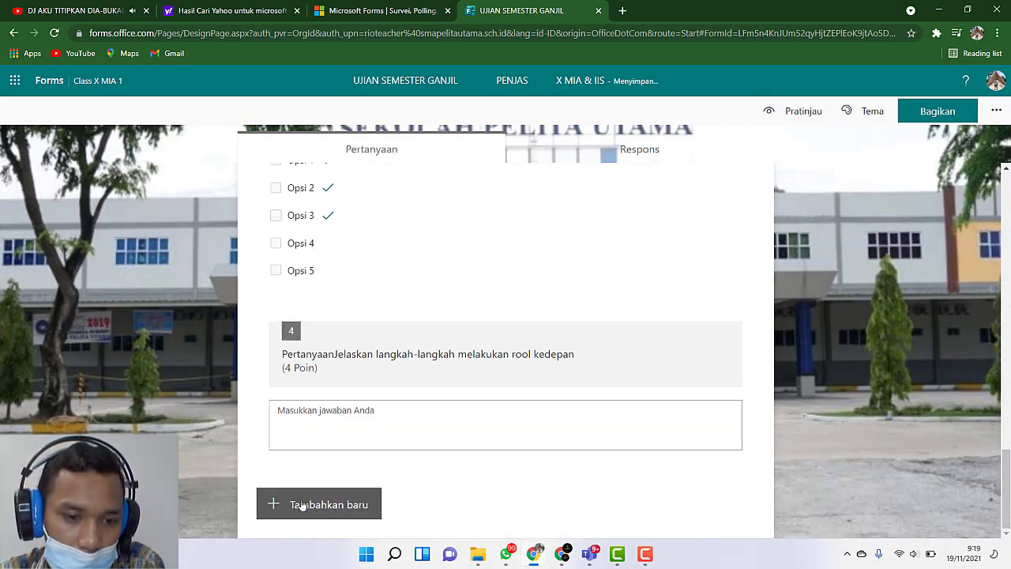
Step: Compare the duplicated question 2 with question 1, checking its image, answer options and settings
{"action": "scroll", "coordinate": [881, 441], "scroll_direction": "up", "scroll_amount": 15}
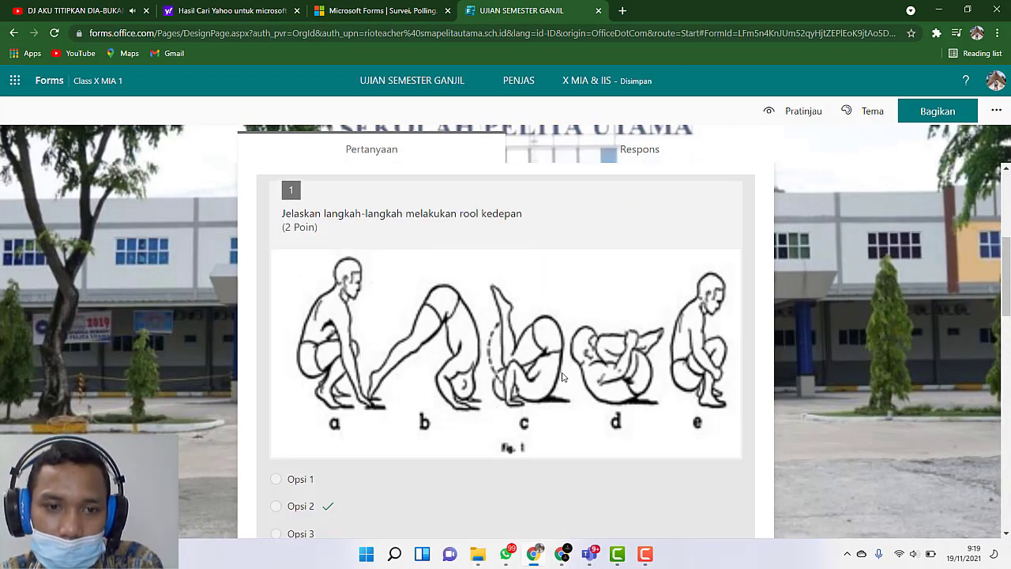
{"action": "scroll", "coordinate": [561, 374], "scroll_direction": "down", "scroll_amount": 6}
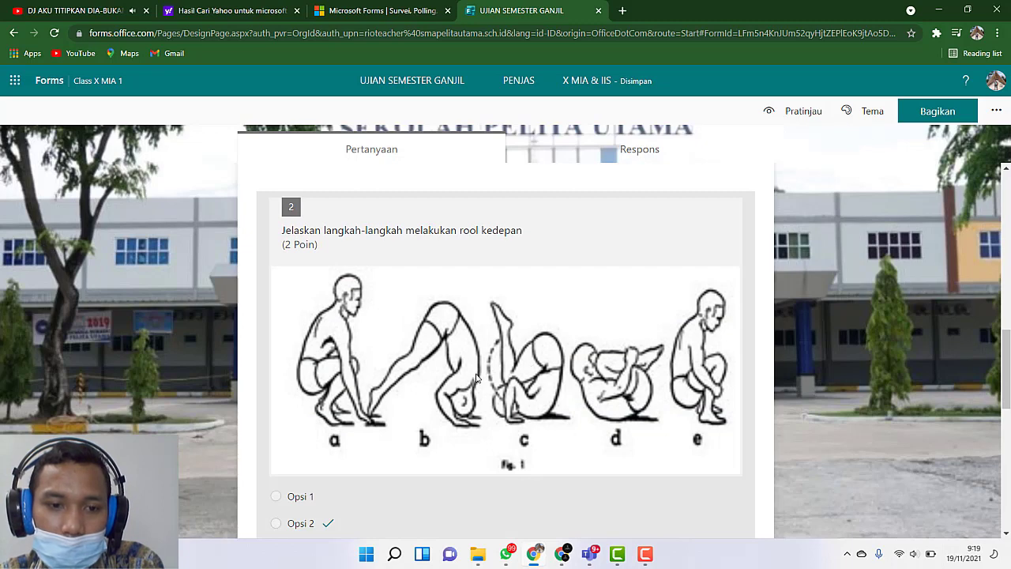
{"action": "scroll", "coordinate": [481, 377], "scroll_direction": "down", "scroll_amount": 1}
{"action": "scroll", "coordinate": [463, 386], "scroll_direction": "down", "scroll_amount": 2}
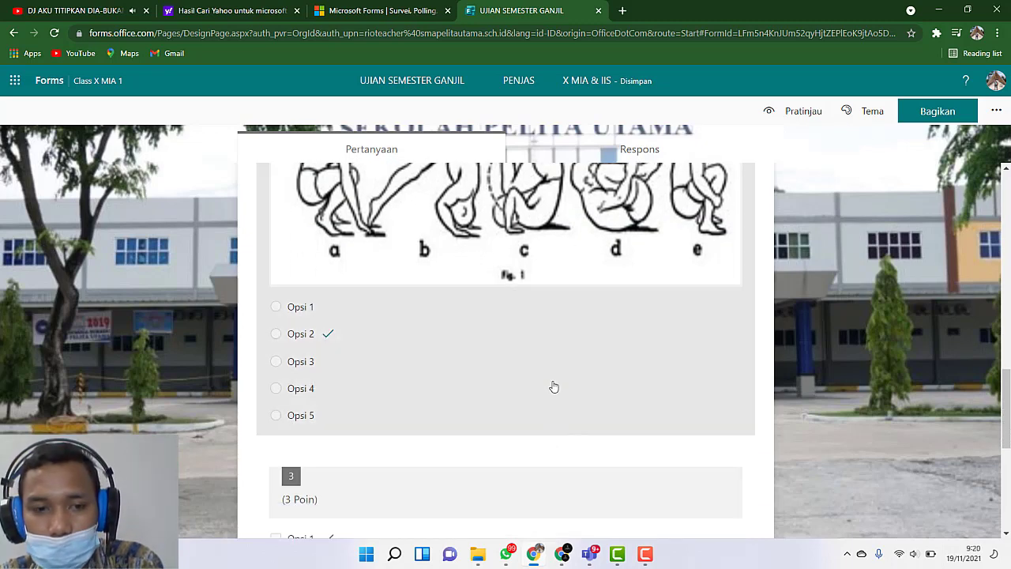
{"action": "left_click", "coordinate": [542, 369]}
{"action": "scroll", "coordinate": [543, 373], "scroll_direction": "down", "scroll_amount": 2}
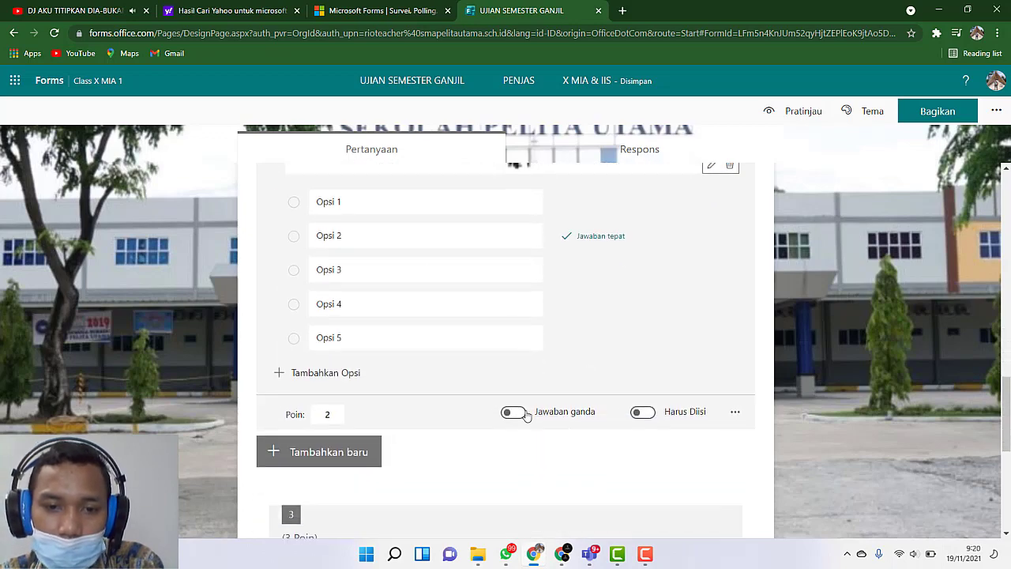
{"action": "left_click", "coordinate": [840, 361]}
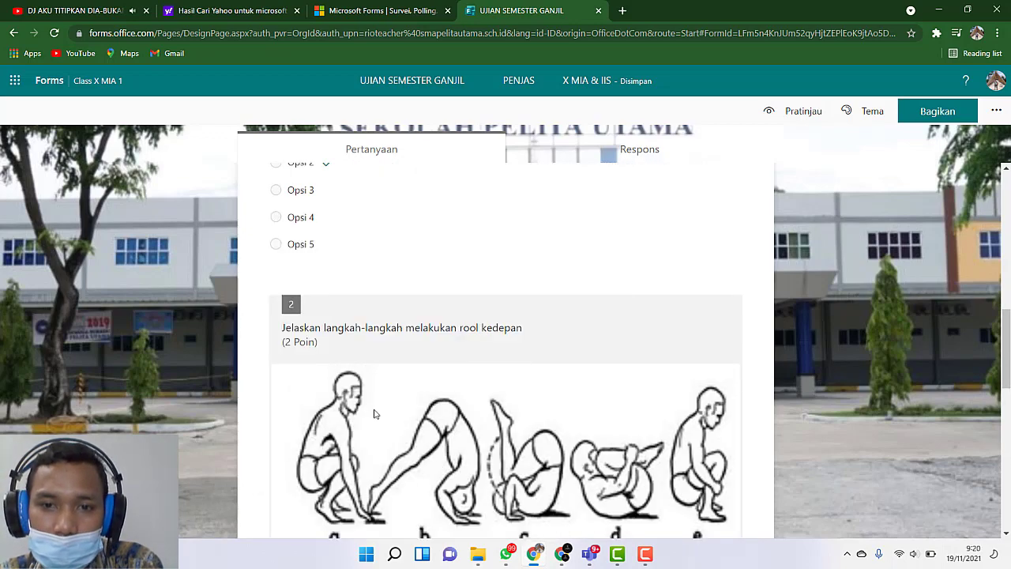
Step: Open multiple-answer question 3 and duplicate it with its options and correct answers
{"action": "scroll", "coordinate": [488, 352], "scroll_direction": "down", "scroll_amount": 8}
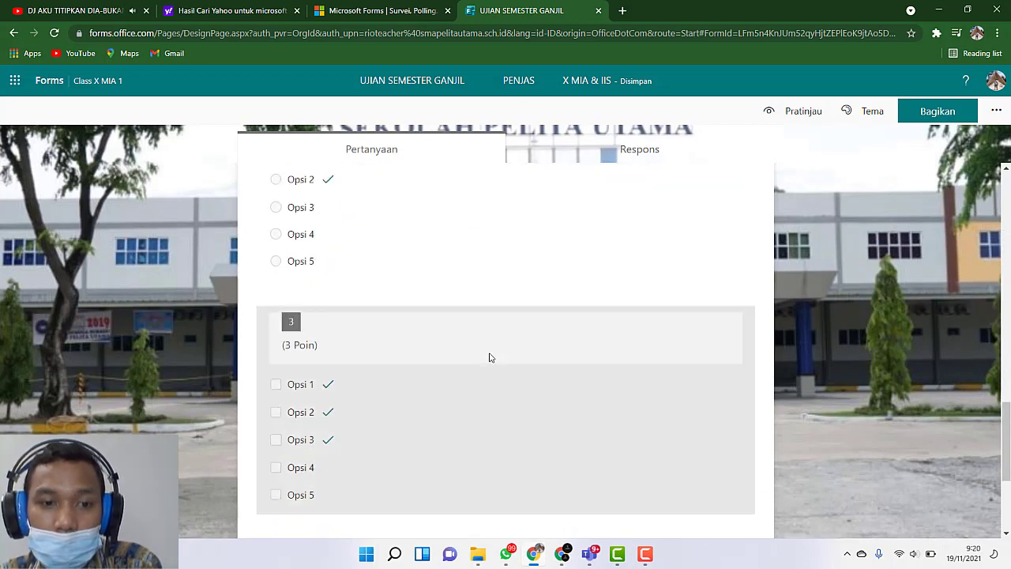
{"action": "scroll", "coordinate": [490, 357], "scroll_direction": "down", "scroll_amount": 3}
{"action": "scroll", "coordinate": [490, 357], "scroll_direction": "up", "scroll_amount": 4}
{"action": "scroll", "coordinate": [474, 332], "scroll_direction": "down", "scroll_amount": 3}
{"action": "left_click", "coordinate": [464, 304]}
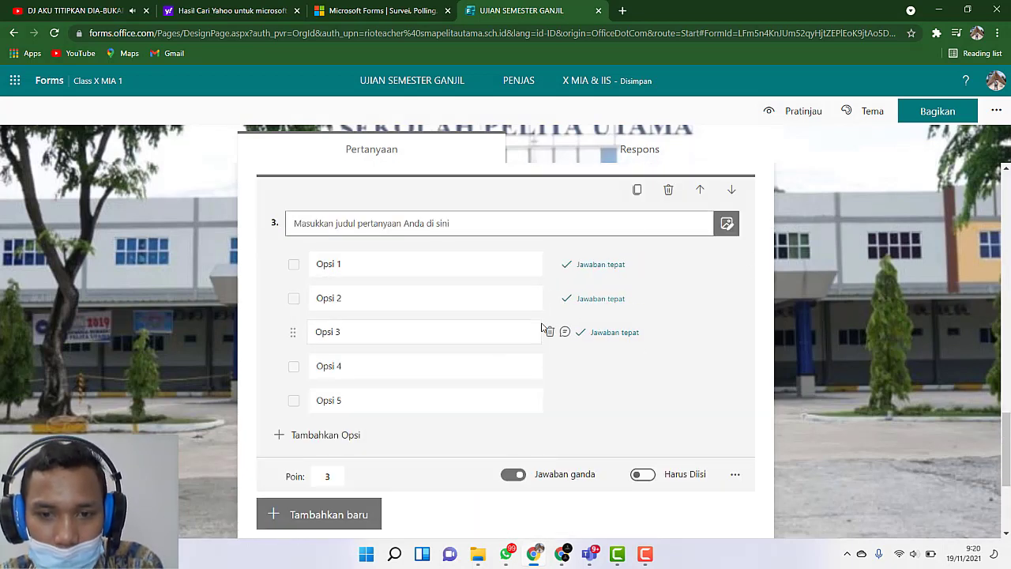
{"action": "left_click", "coordinate": [640, 192]}
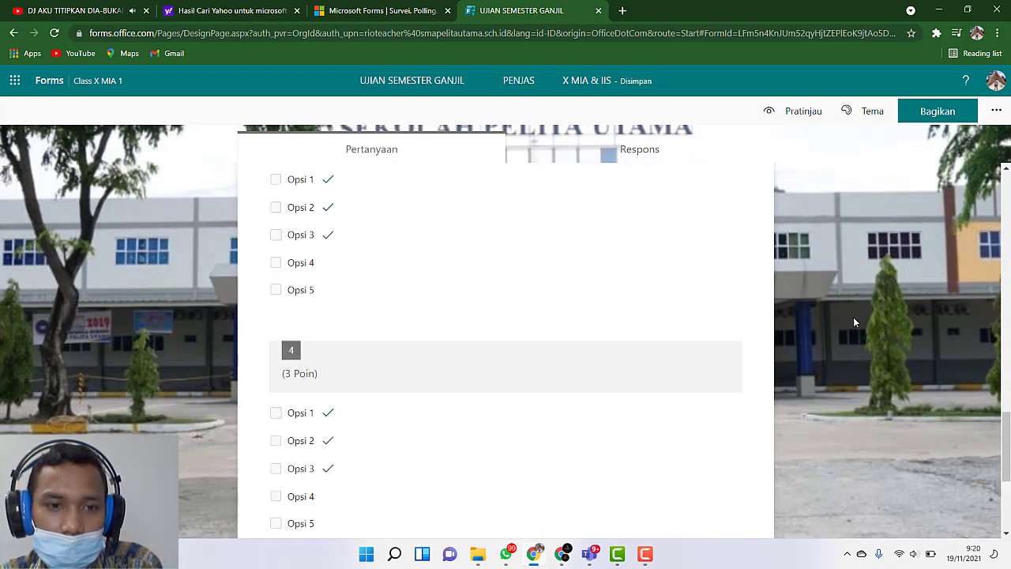
Step: Add a new "Pilihan" question after essay question 5 and turn on "Jawaban ganda" for it
{"action": "scroll", "coordinate": [490, 425], "scroll_direction": "up", "scroll_amount": 10}
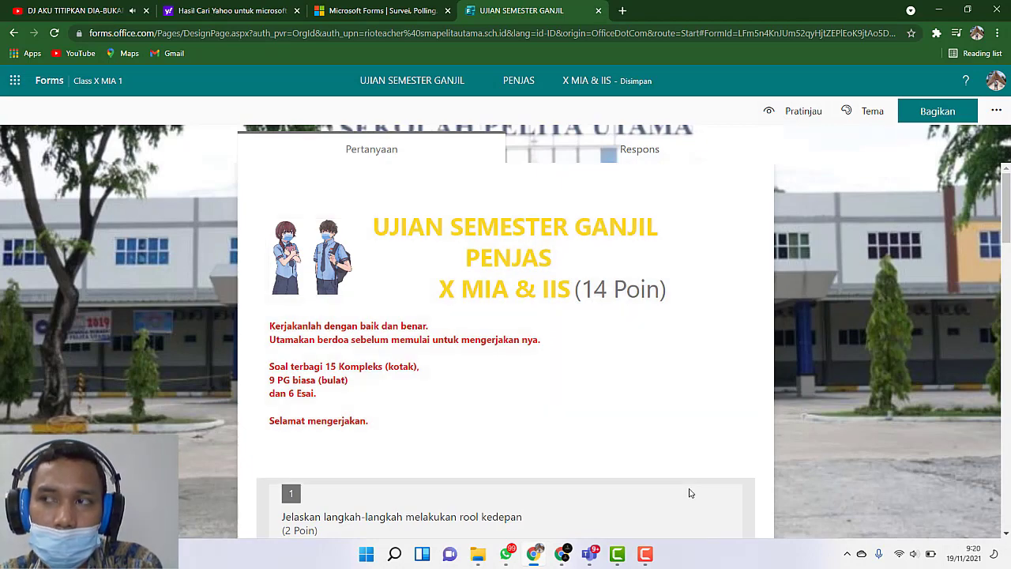
{"action": "scroll", "coordinate": [693, 490], "scroll_direction": "down", "scroll_amount": 10}
{"action": "scroll", "coordinate": [697, 489], "scroll_direction": "down", "scroll_amount": 3}
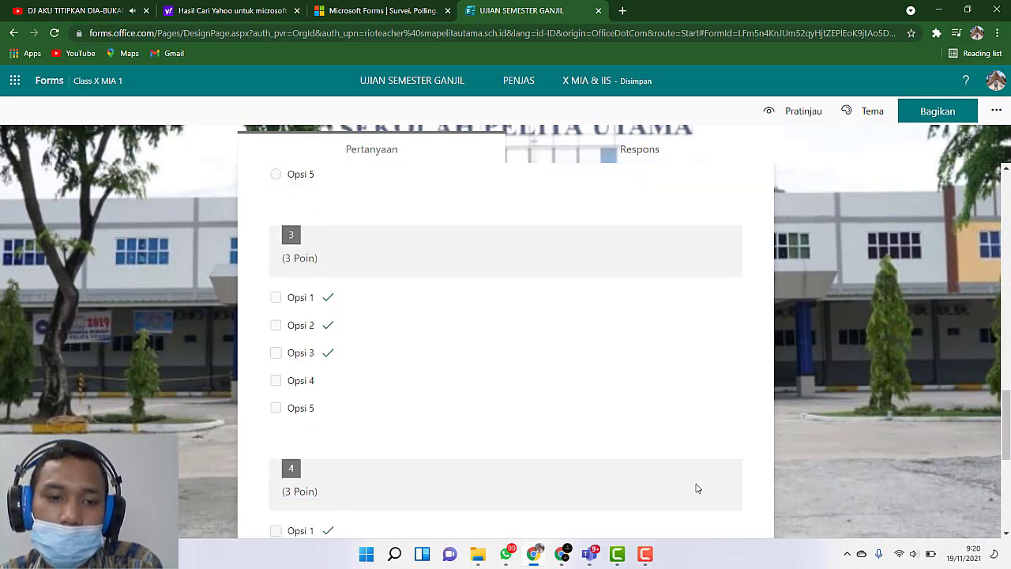
{"action": "scroll", "coordinate": [695, 487], "scroll_direction": "down", "scroll_amount": 2}
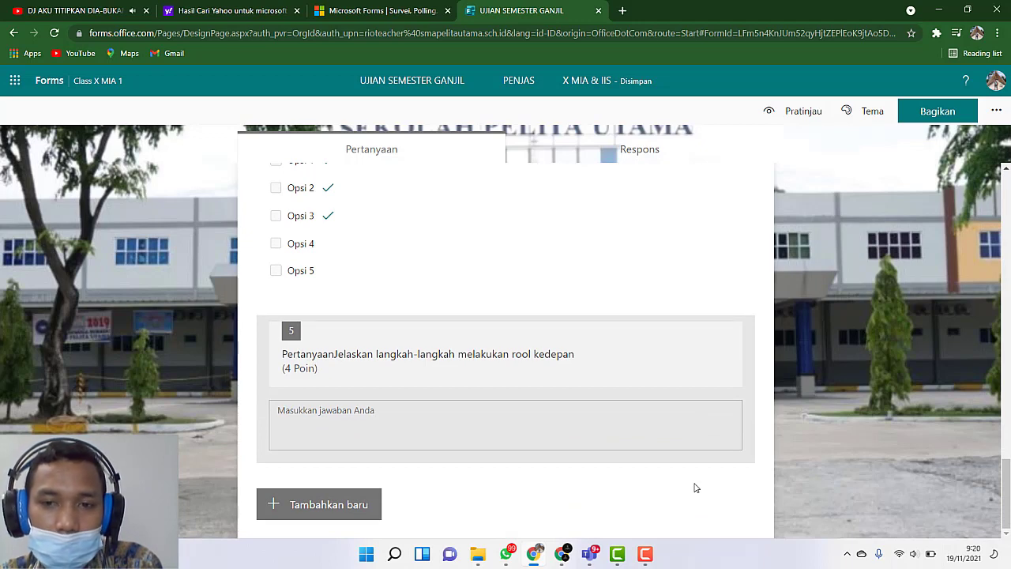
{"action": "left_click", "coordinate": [327, 504]}
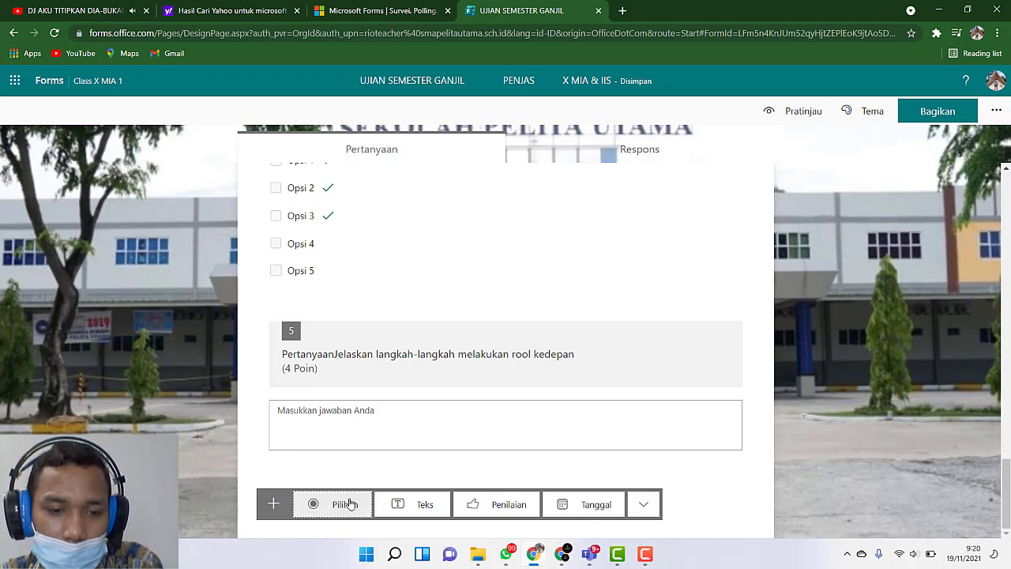
{"action": "left_click", "coordinate": [315, 505]}
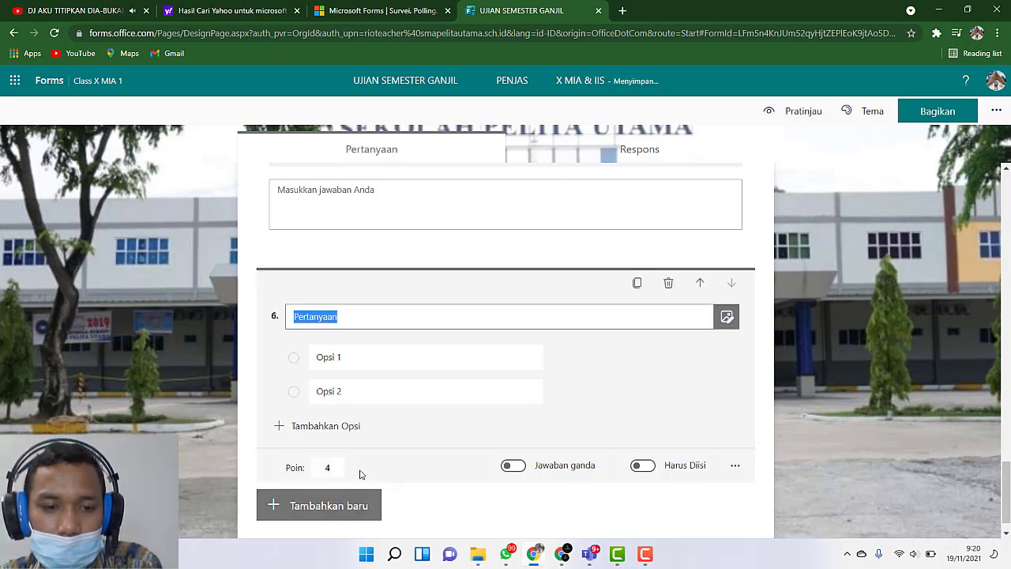
{"action": "left_click", "coordinate": [512, 465]}
Step: Add Opsi 3, Opsi 4 and Opsi 5 to the new question 6
{"action": "left_click", "coordinate": [326, 427]}
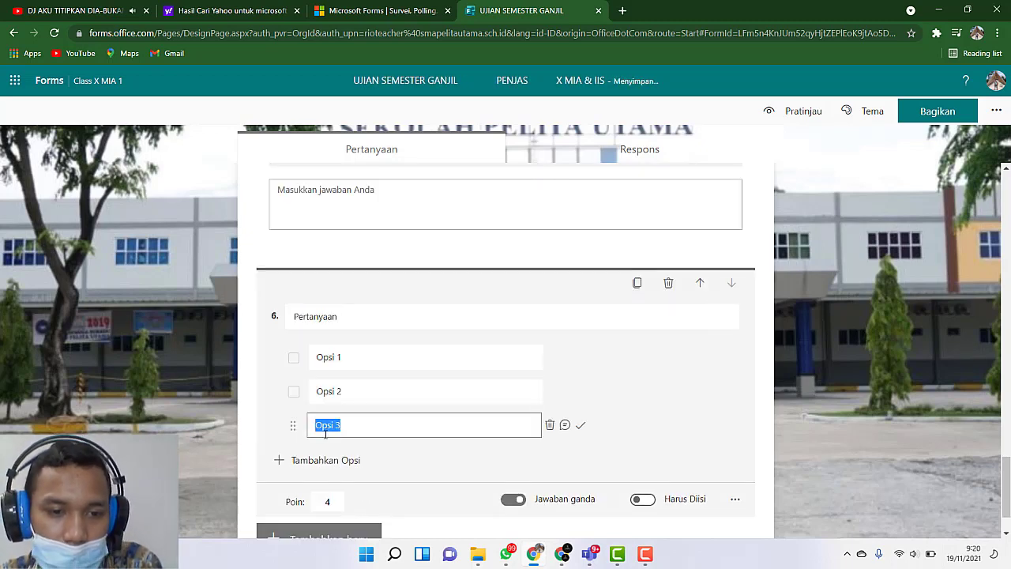
{"action": "left_click", "coordinate": [327, 460]}
{"action": "left_click", "coordinate": [332, 493]}
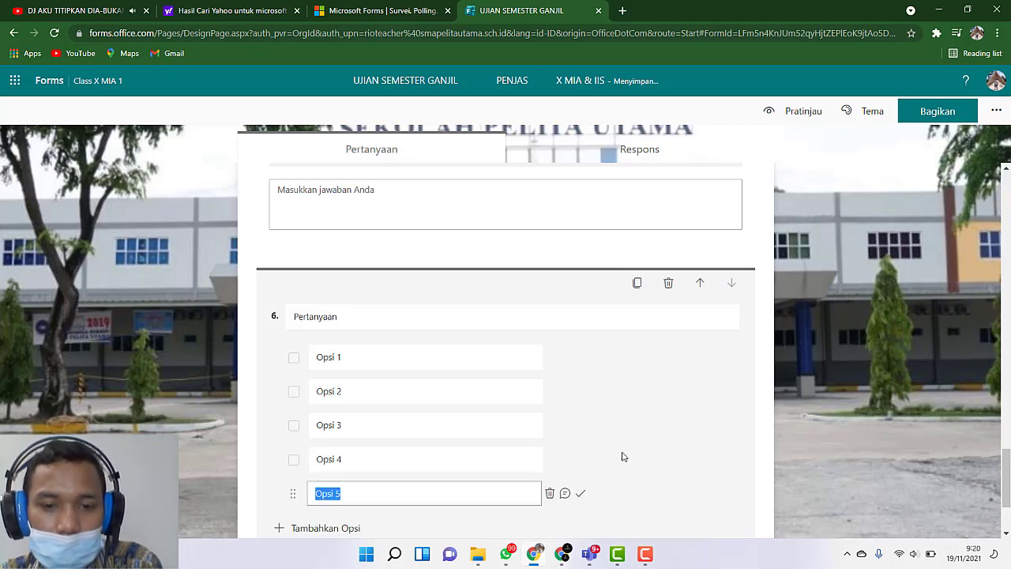
{"action": "scroll", "coordinate": [760, 445], "scroll_direction": "down", "scroll_amount": 2}
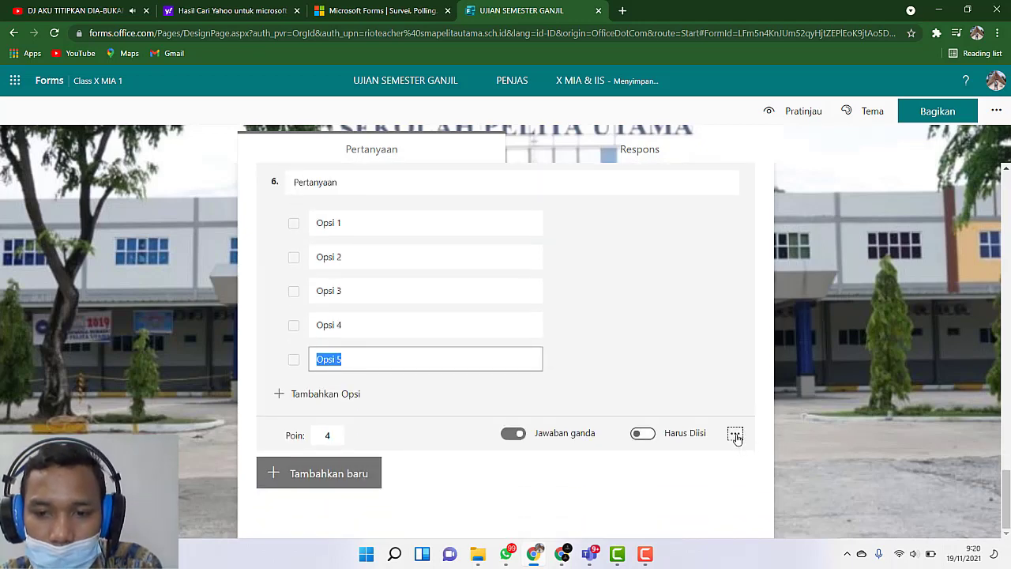
Step: Mark Opsi 1, Opsi 2 and Opsi 3 as the correct answers of question 6
{"action": "left_click", "coordinate": [736, 439]}
{"action": "left_click", "coordinate": [850, 352]}
{"action": "left_click", "coordinate": [850, 353]}
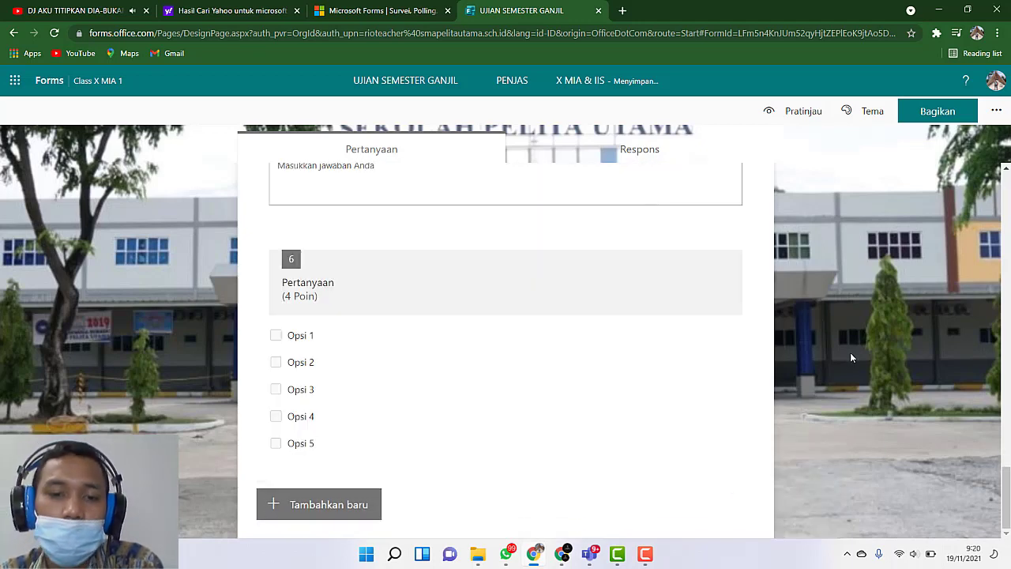
{"action": "left_click", "coordinate": [534, 416]}
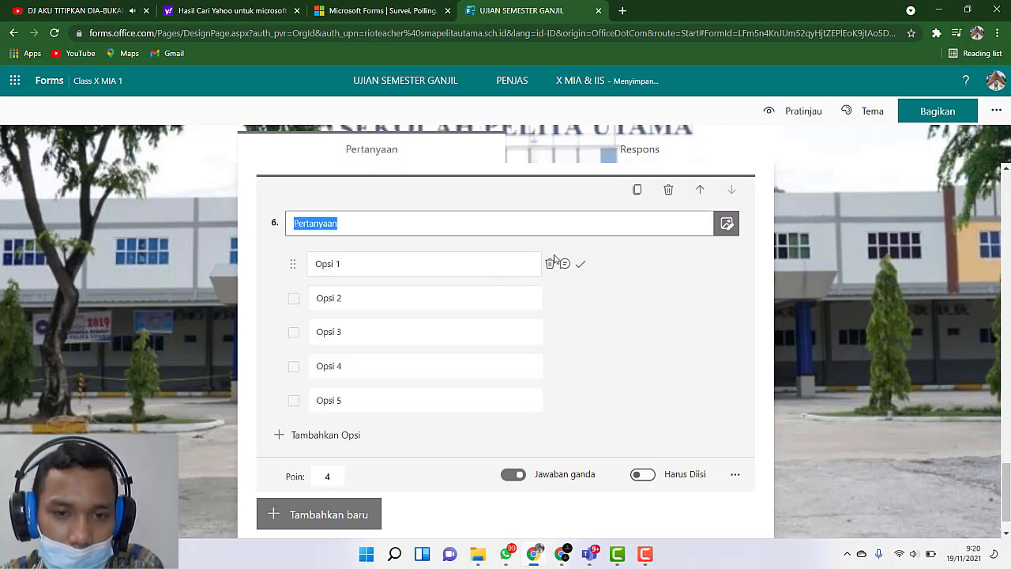
{"action": "left_click", "coordinate": [580, 264]}
{"action": "left_click", "coordinate": [581, 298]}
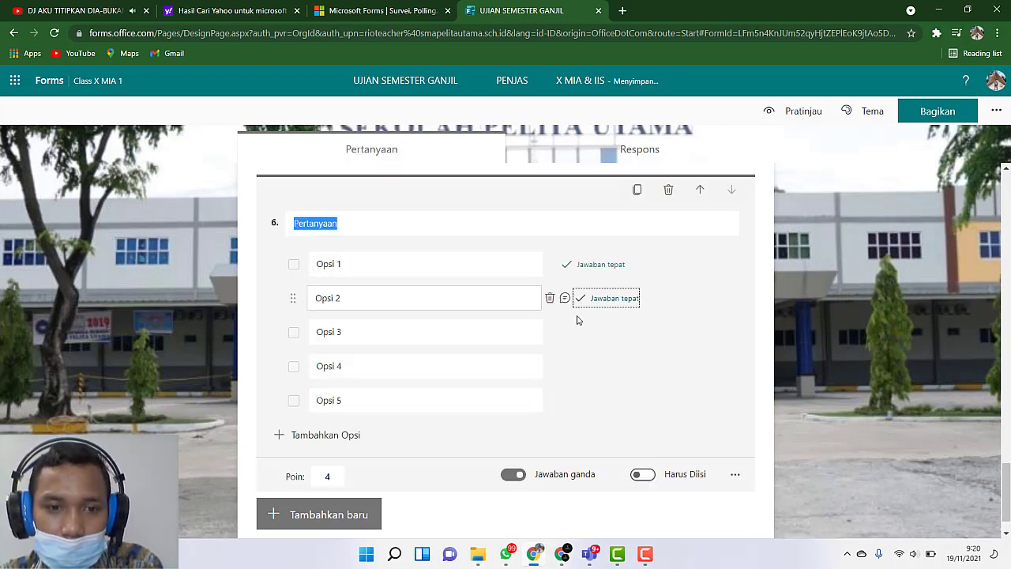
{"action": "left_click", "coordinate": [580, 331]}
{"action": "left_click", "coordinate": [802, 390]}
Step: Review multiple-answer questions 3 and 4, checking question 4's options, correct answers and point setting
{"action": "scroll", "coordinate": [719, 430], "scroll_direction": "up", "scroll_amount": 3}
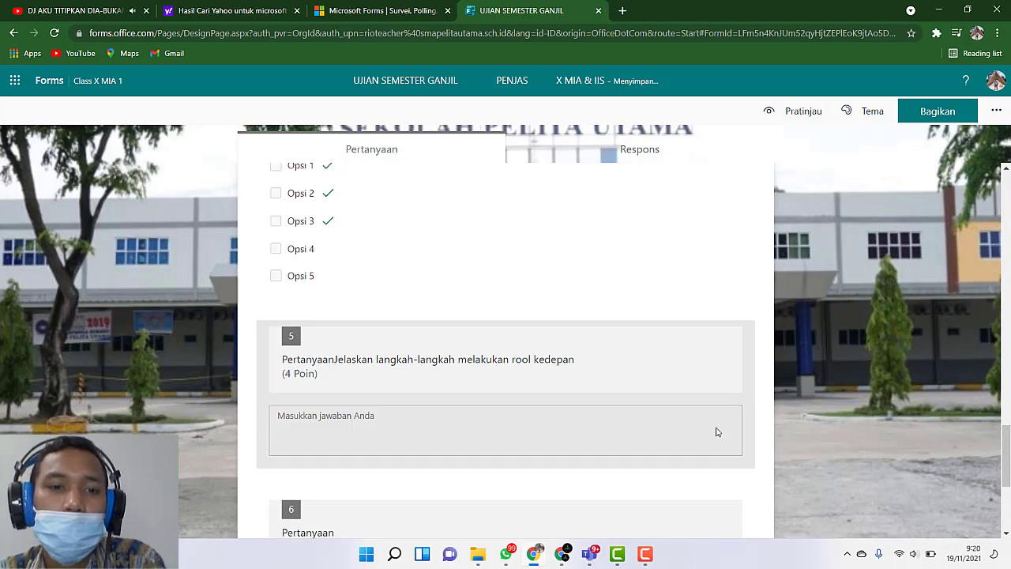
{"action": "scroll", "coordinate": [717, 432], "scroll_direction": "up", "scroll_amount": 2}
{"action": "scroll", "coordinate": [632, 419], "scroll_direction": "up", "scroll_amount": 3}
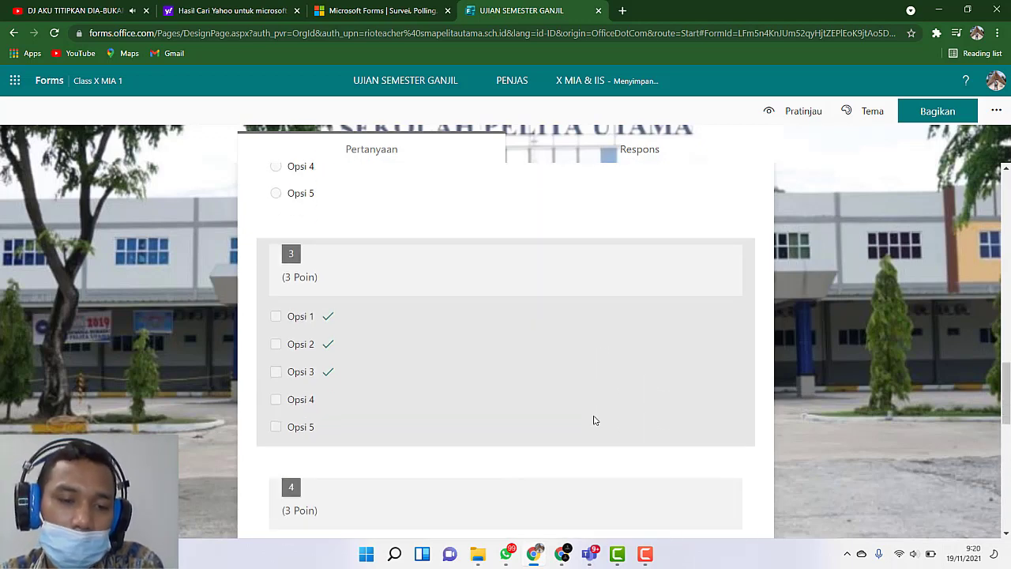
{"action": "scroll", "coordinate": [594, 420], "scroll_direction": "down", "scroll_amount": 2}
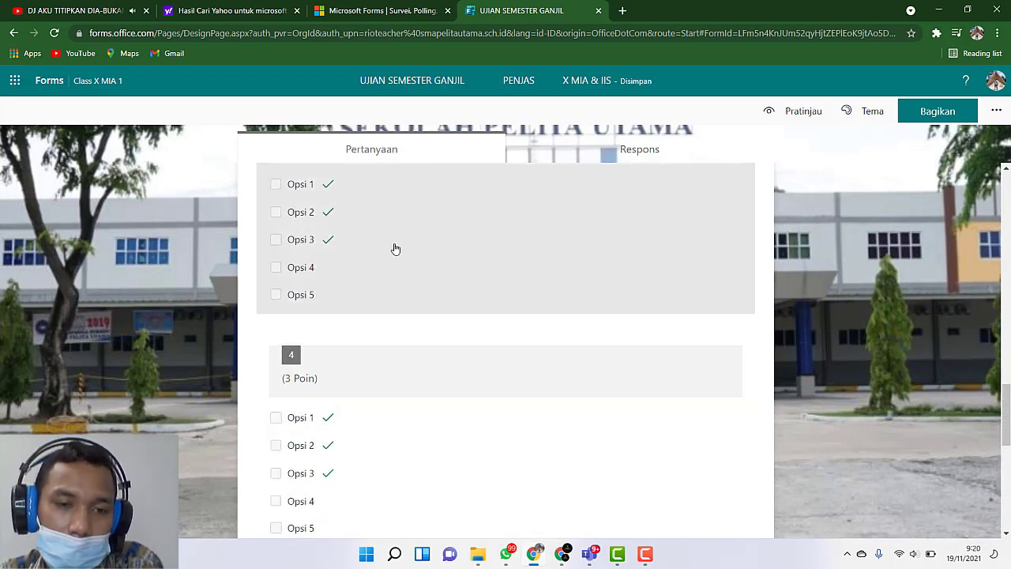
{"action": "scroll", "coordinate": [393, 395], "scroll_direction": "down", "scroll_amount": 2}
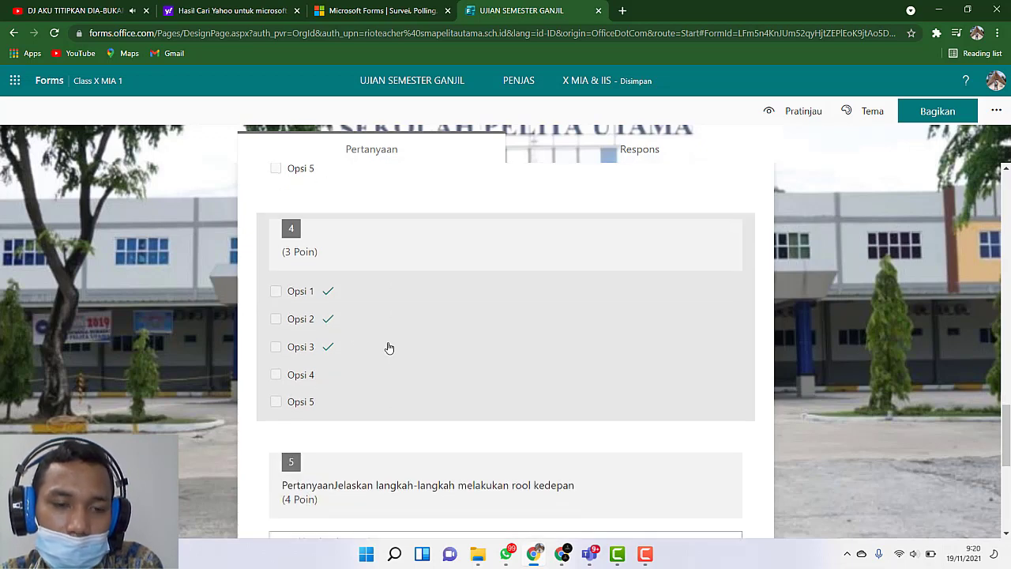
{"action": "left_click", "coordinate": [355, 248]}
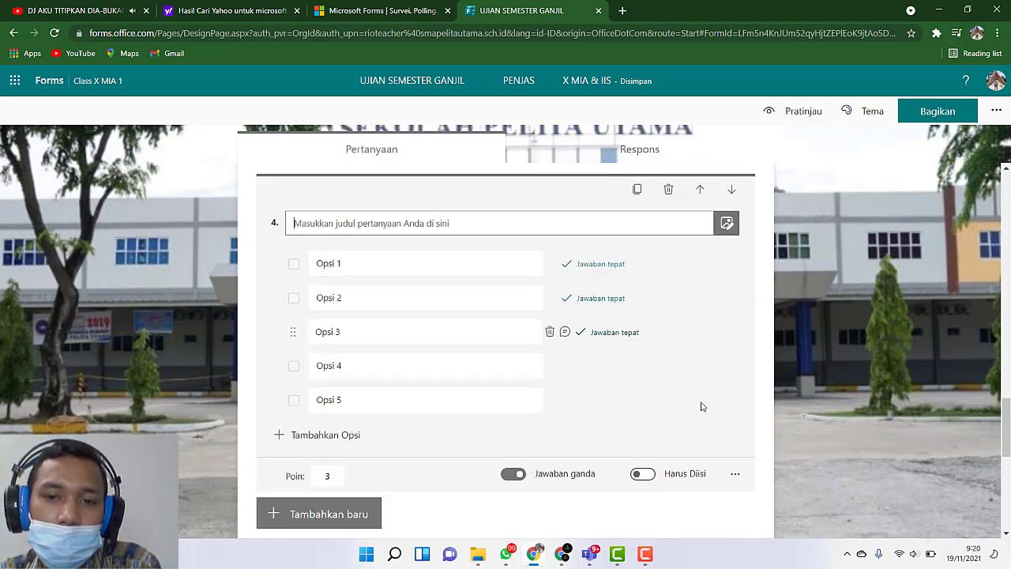
{"action": "left_click", "coordinate": [859, 401]}
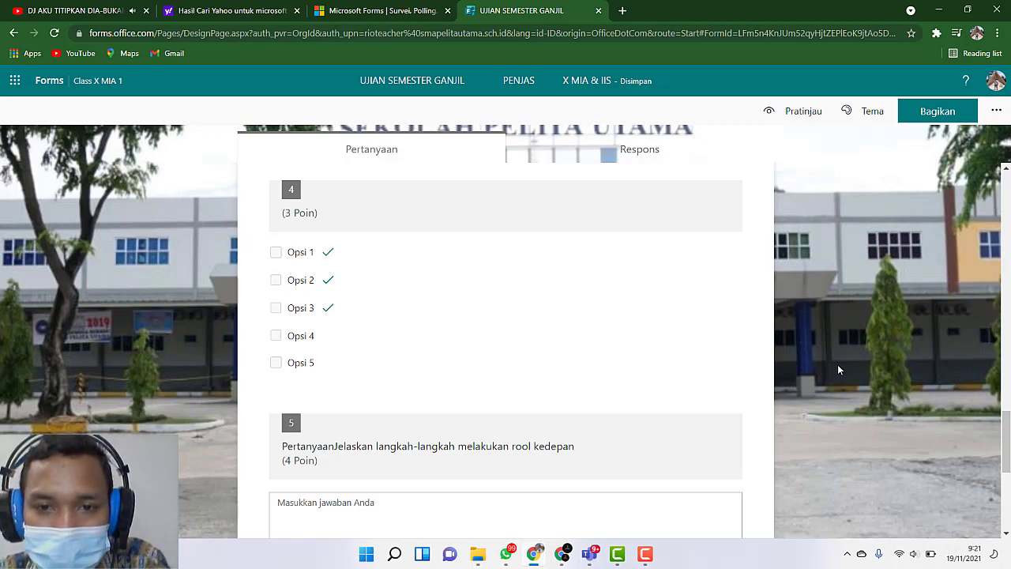
Step: Open the quiz's "Pengaturan" settings
{"action": "scroll", "coordinate": [839, 370], "scroll_direction": "up", "scroll_amount": 10}
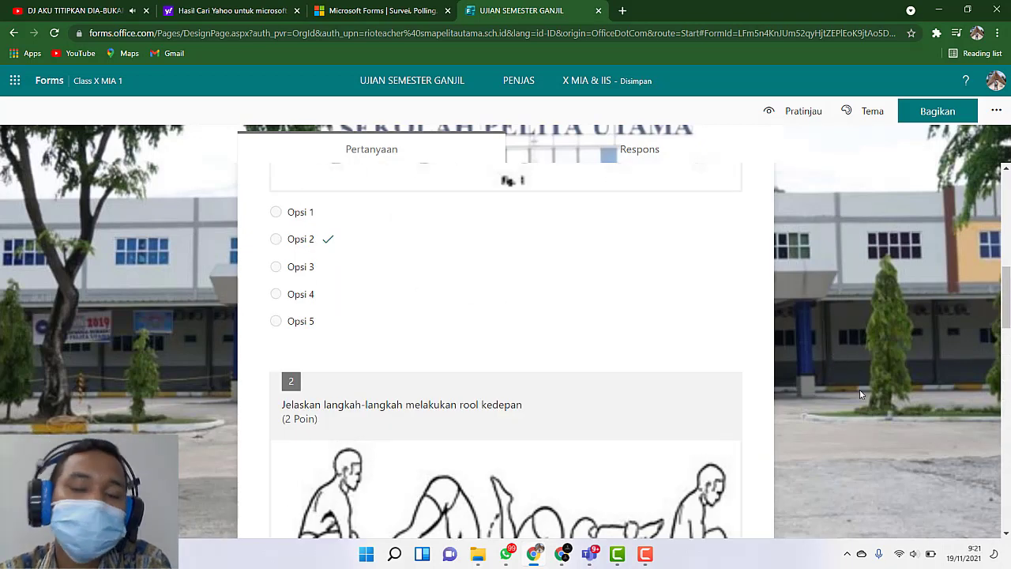
{"action": "scroll", "coordinate": [831, 383], "scroll_direction": "up", "scroll_amount": 6}
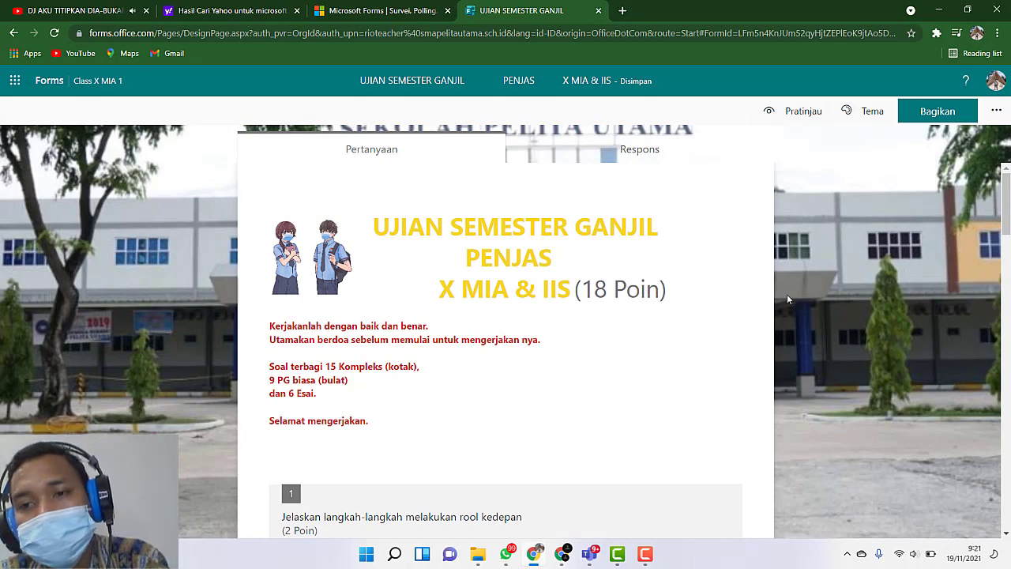
{"action": "left_click", "coordinate": [997, 111]}
{"action": "left_click", "coordinate": [908, 140]}
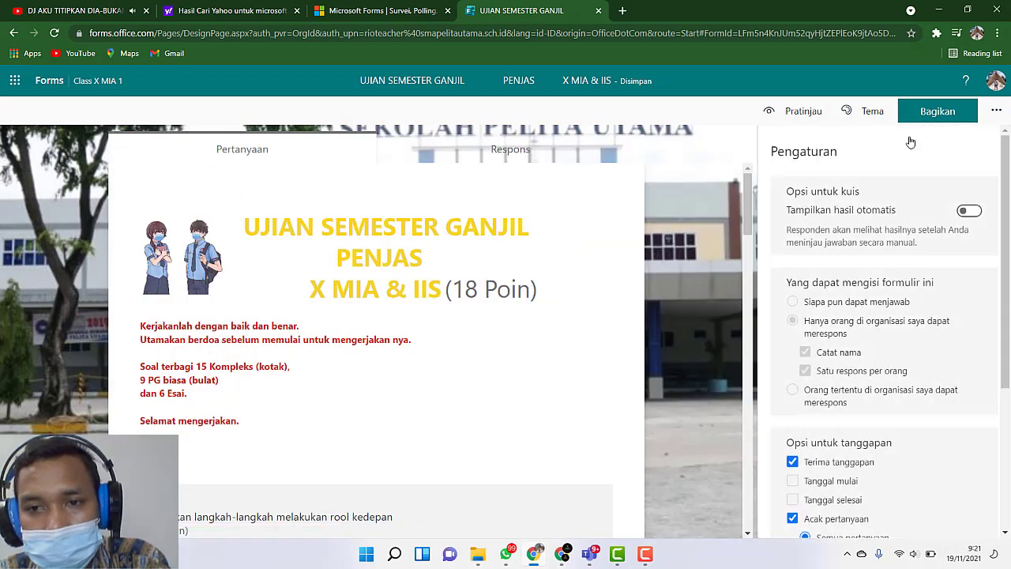
{"action": "left_click", "coordinate": [701, 184]}
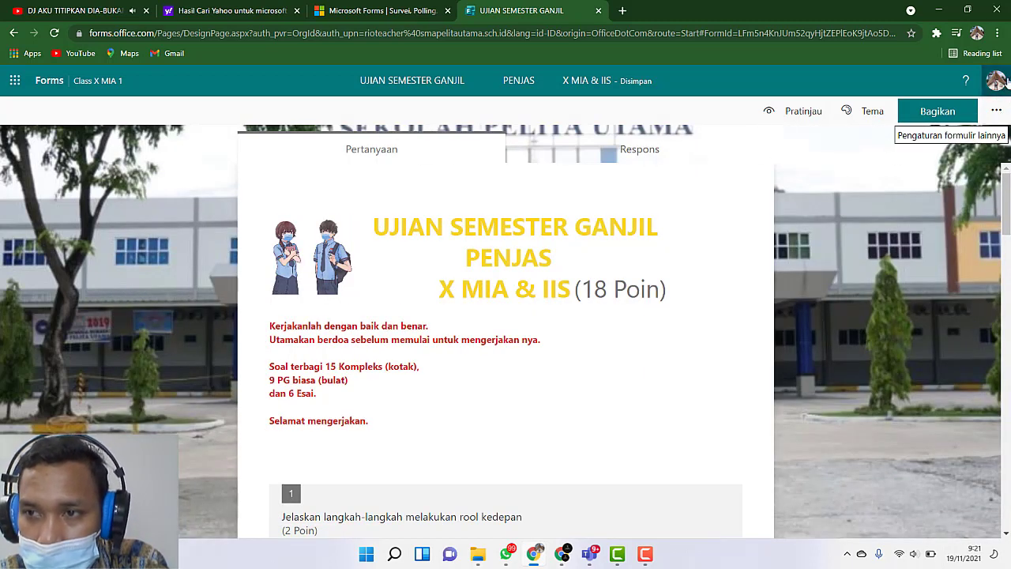
{"action": "left_click", "coordinate": [1000, 113]}
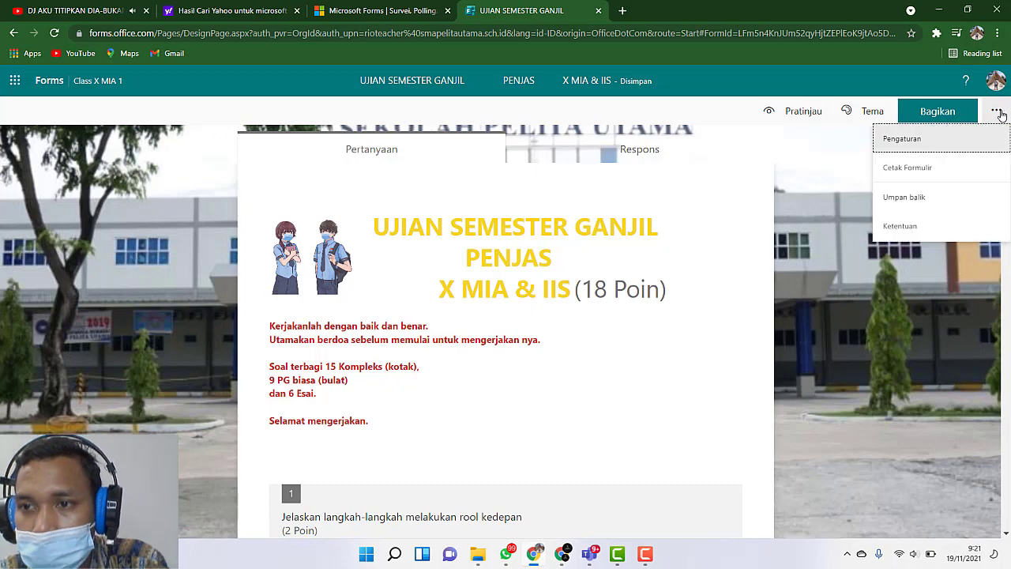
{"action": "left_click", "coordinate": [897, 141]}
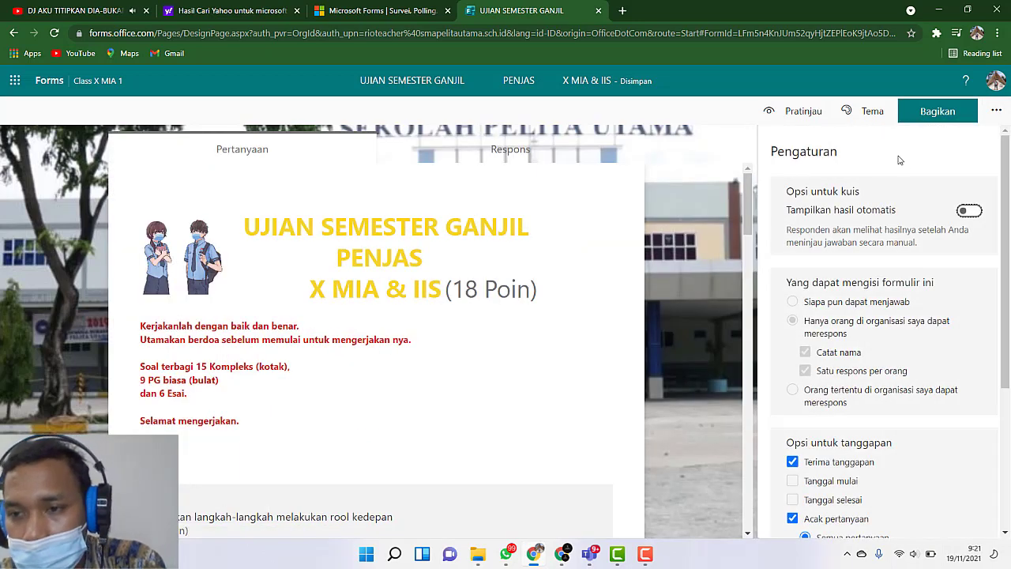
Step: Turn the quiz option "Tampilkan hasil otomatis" on, then back off
{"action": "scroll", "coordinate": [893, 222], "scroll_direction": "down", "scroll_amount": 3}
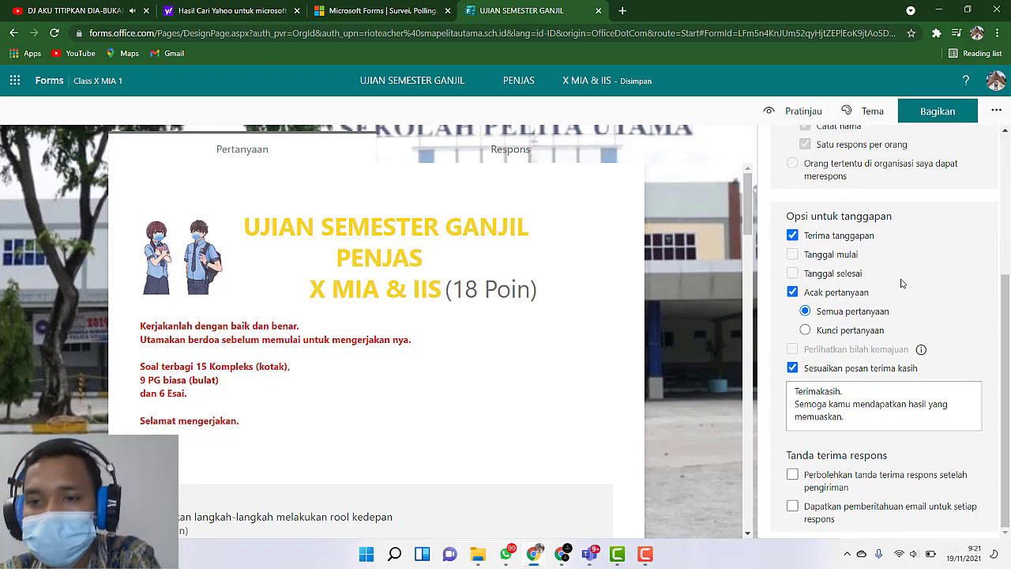
{"action": "scroll", "coordinate": [900, 283], "scroll_direction": "up", "scroll_amount": 3}
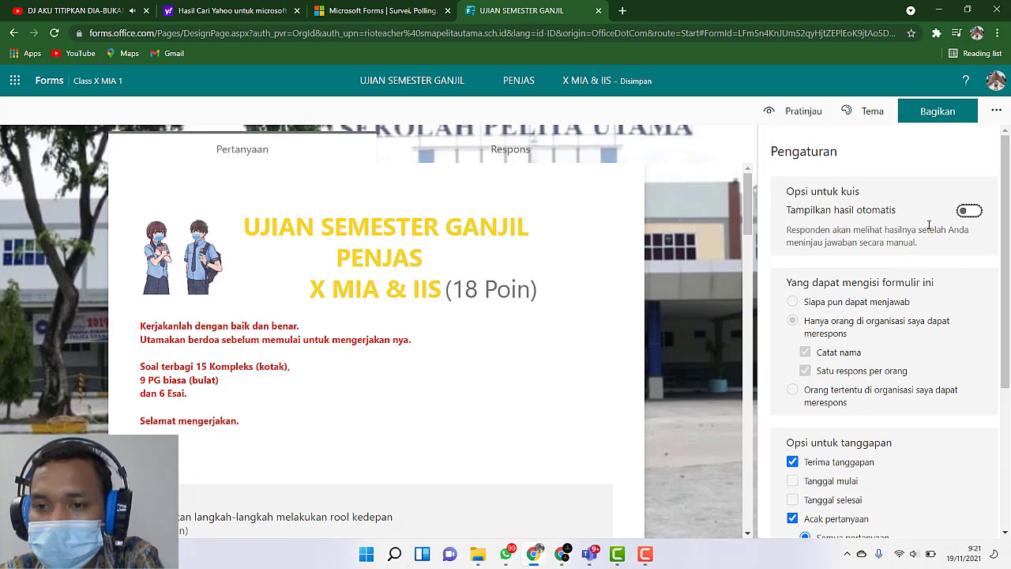
{"action": "left_click", "coordinate": [971, 214]}
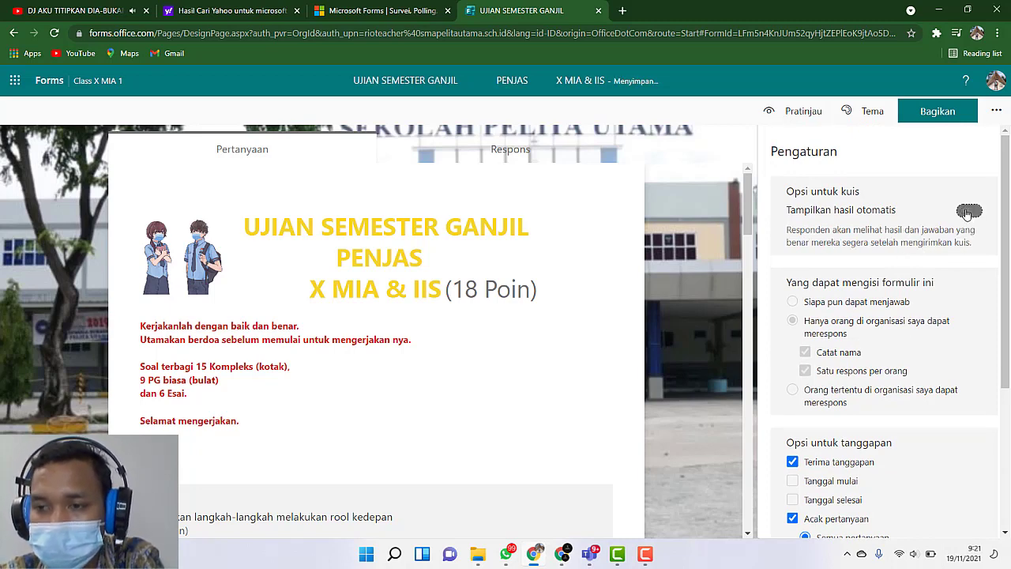
{"action": "left_click", "coordinate": [968, 212]}
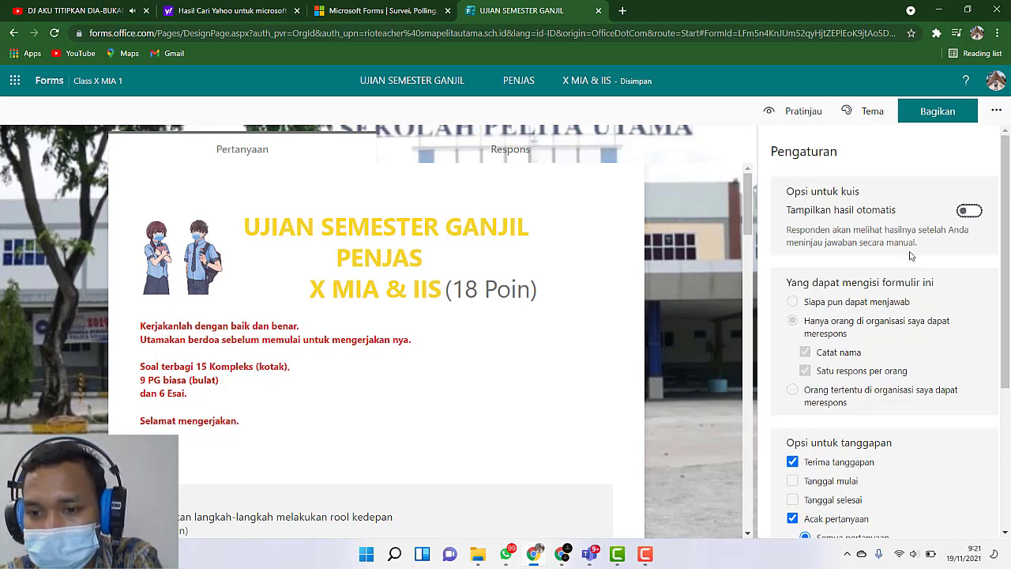
Step: Examine the settings for who can fill in the form, response options, question shuffling, thank-you message and response receipts, alongside question 1
{"action": "scroll", "coordinate": [893, 279], "scroll_direction": "down", "scroll_amount": 1}
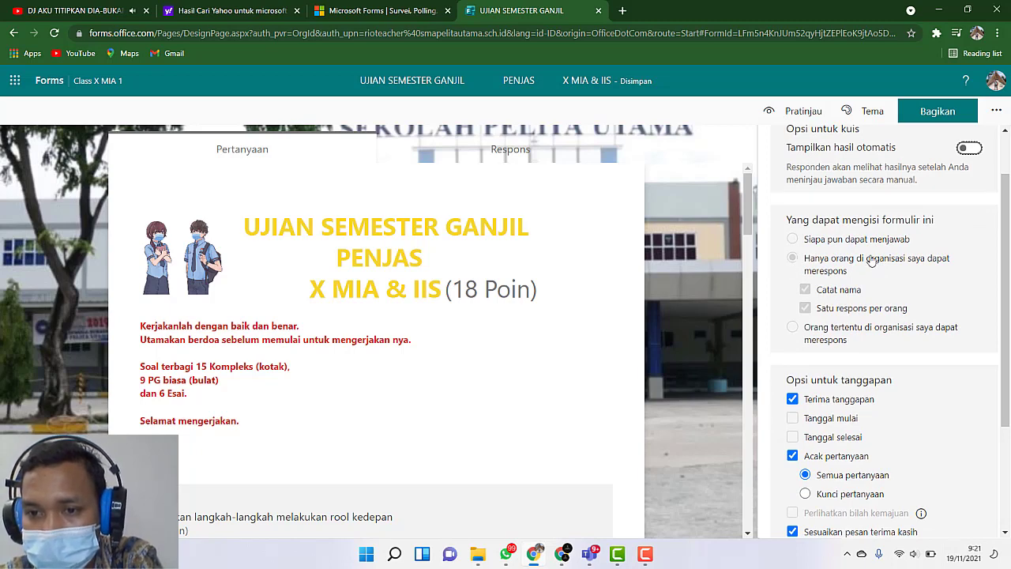
{"action": "scroll", "coordinate": [851, 339], "scroll_direction": "down", "scroll_amount": 1}
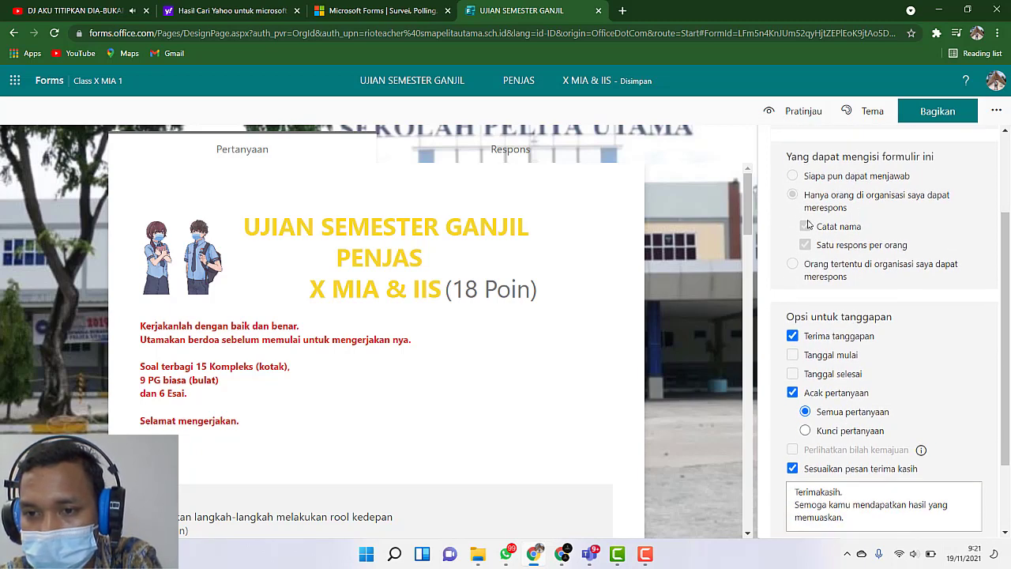
{"action": "scroll", "coordinate": [802, 234], "scroll_direction": "down", "scroll_amount": 1}
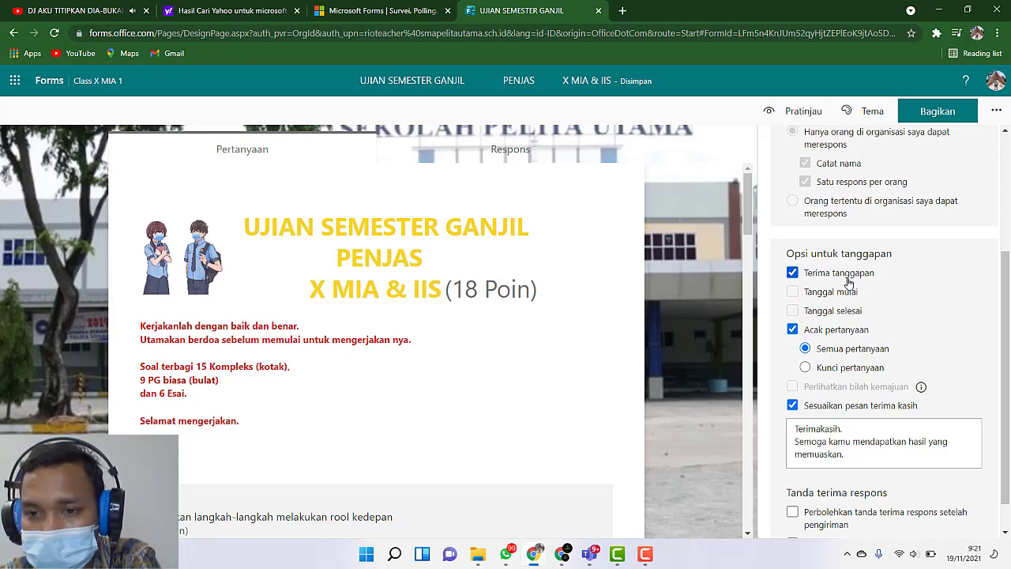
{"action": "scroll", "coordinate": [848, 280], "scroll_direction": "up", "scroll_amount": 2}
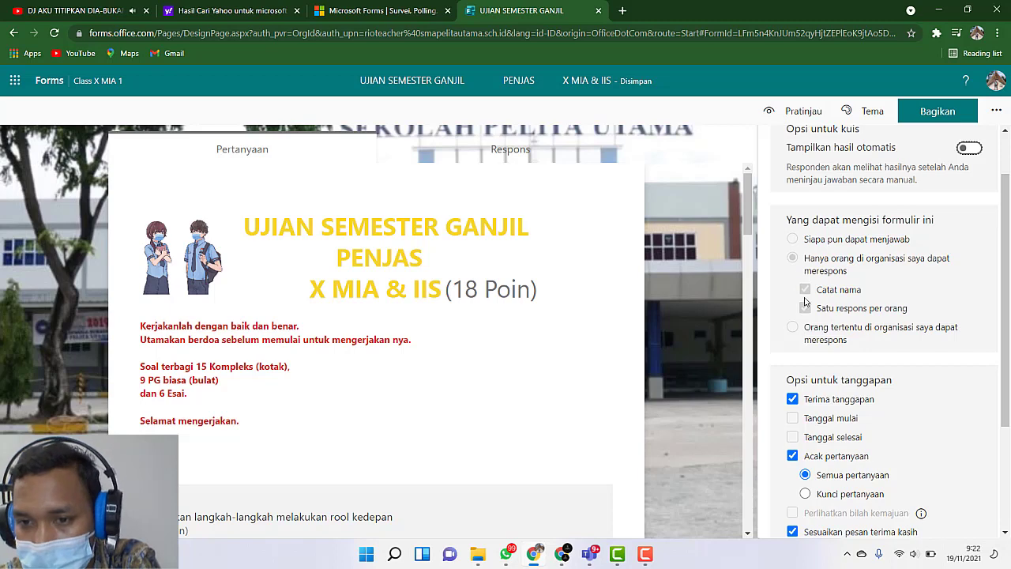
{"action": "scroll", "coordinate": [786, 316], "scroll_direction": "down", "scroll_amount": 2}
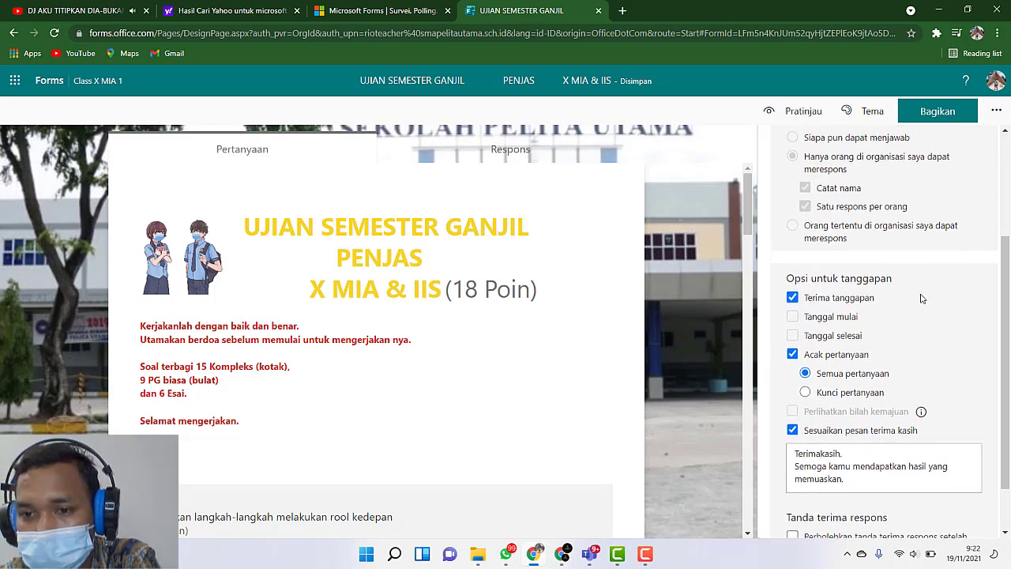
{"action": "scroll", "coordinate": [919, 284], "scroll_direction": "down", "scroll_amount": 1}
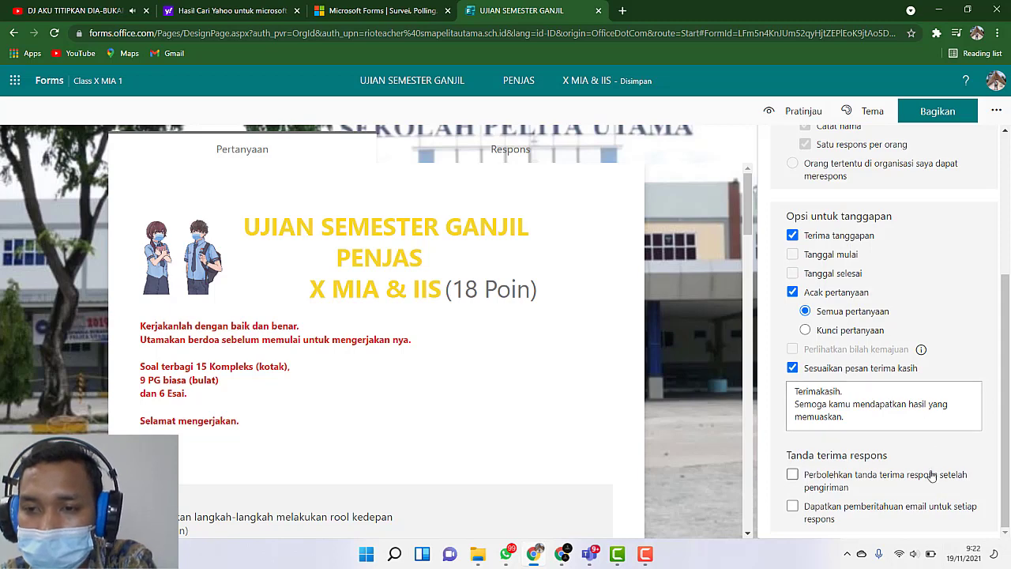
{"action": "scroll", "coordinate": [931, 473], "scroll_direction": "up", "scroll_amount": 1}
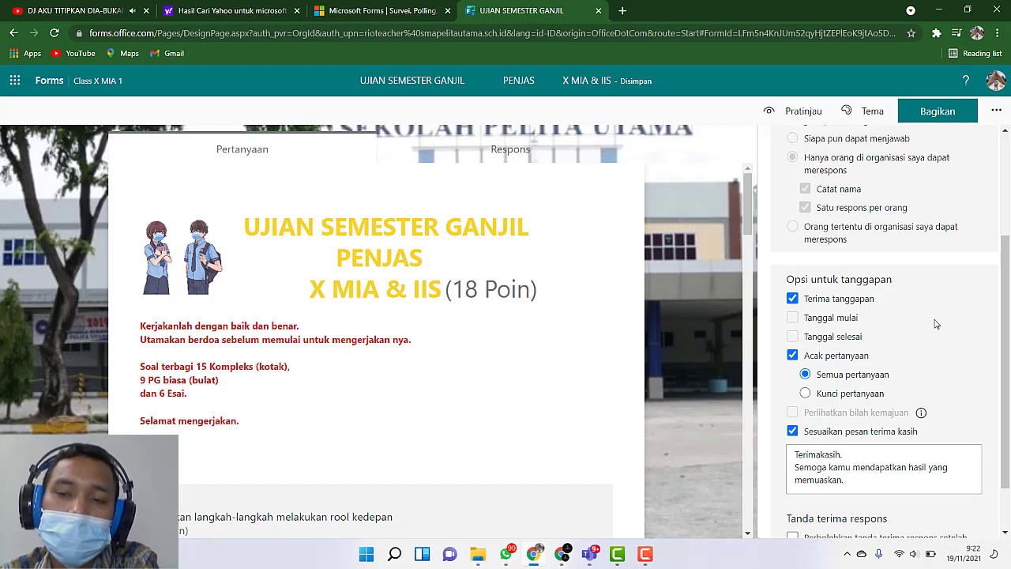
{"action": "scroll", "coordinate": [934, 324], "scroll_direction": "up", "scroll_amount": 2}
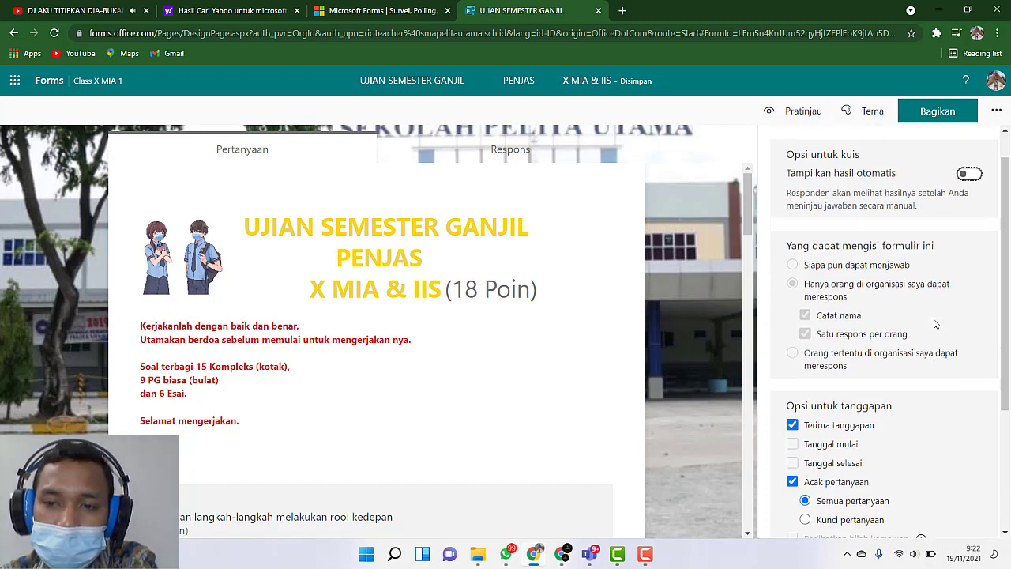
{"action": "scroll", "coordinate": [934, 324], "scroll_direction": "down", "scroll_amount": 2}
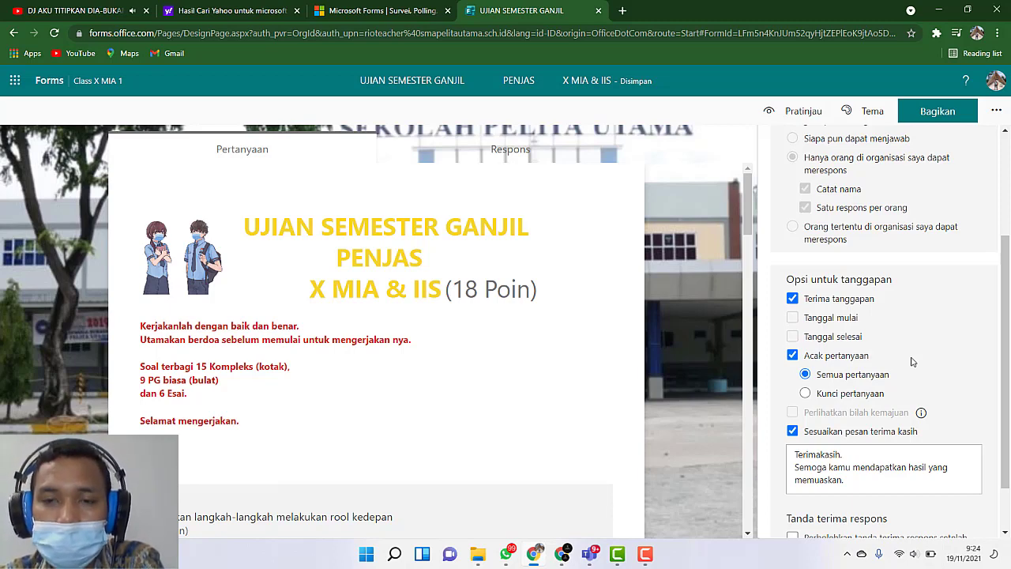
{"action": "scroll", "coordinate": [850, 336], "scroll_direction": "down", "scroll_amount": 1}
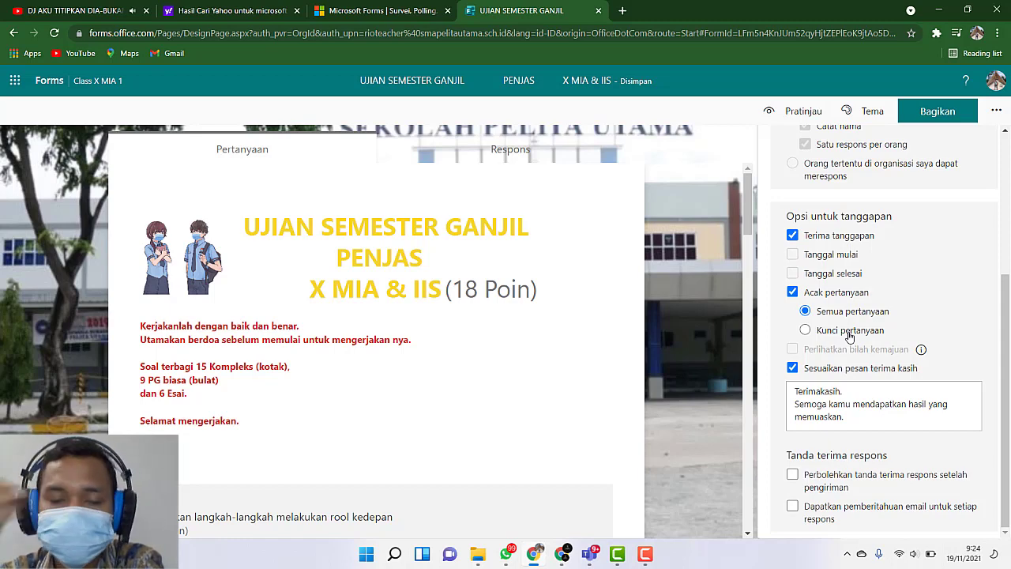
{"action": "scroll", "coordinate": [624, 466], "scroll_direction": "down", "scroll_amount": 3}
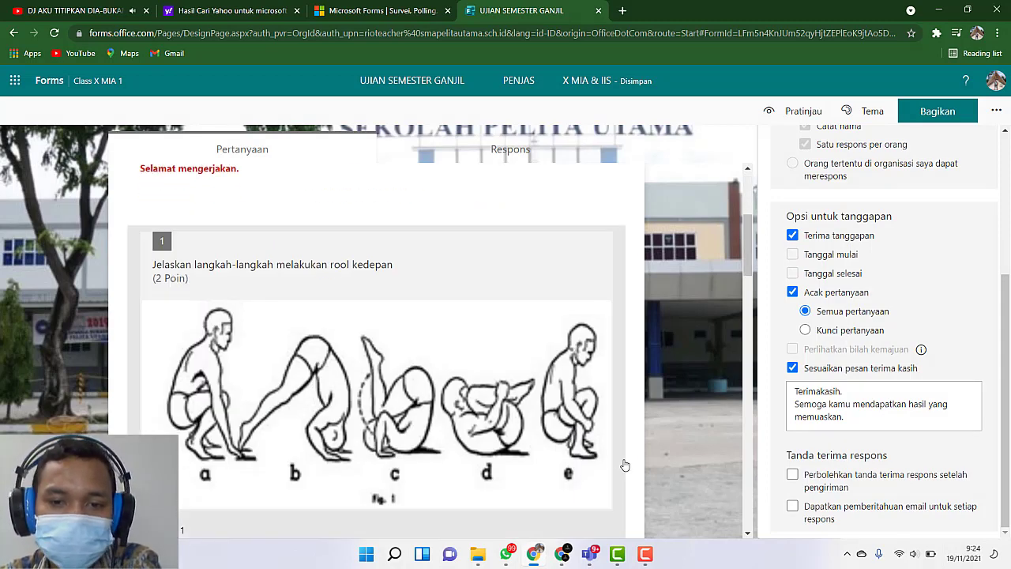
{"action": "scroll", "coordinate": [666, 437], "scroll_direction": "down", "scroll_amount": 2}
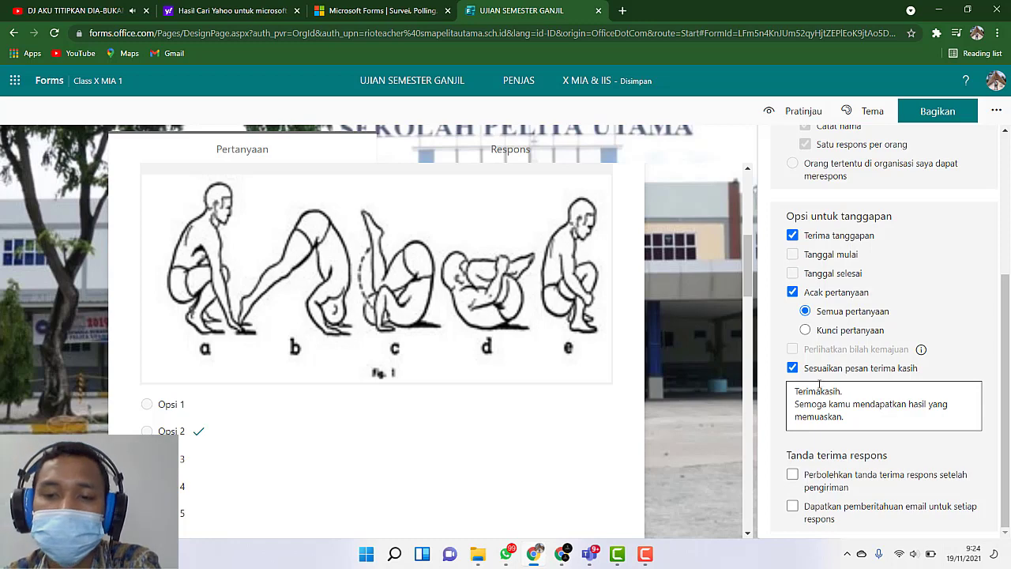
{"action": "scroll", "coordinate": [918, 382], "scroll_direction": "up", "scroll_amount": 3}
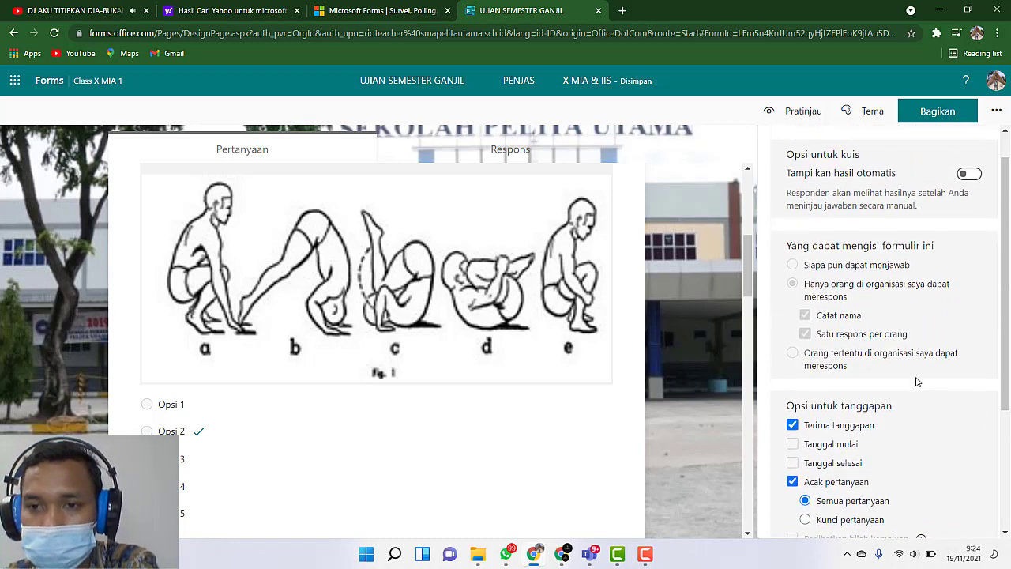
{"action": "scroll", "coordinate": [918, 382], "scroll_direction": "up", "scroll_amount": 1}
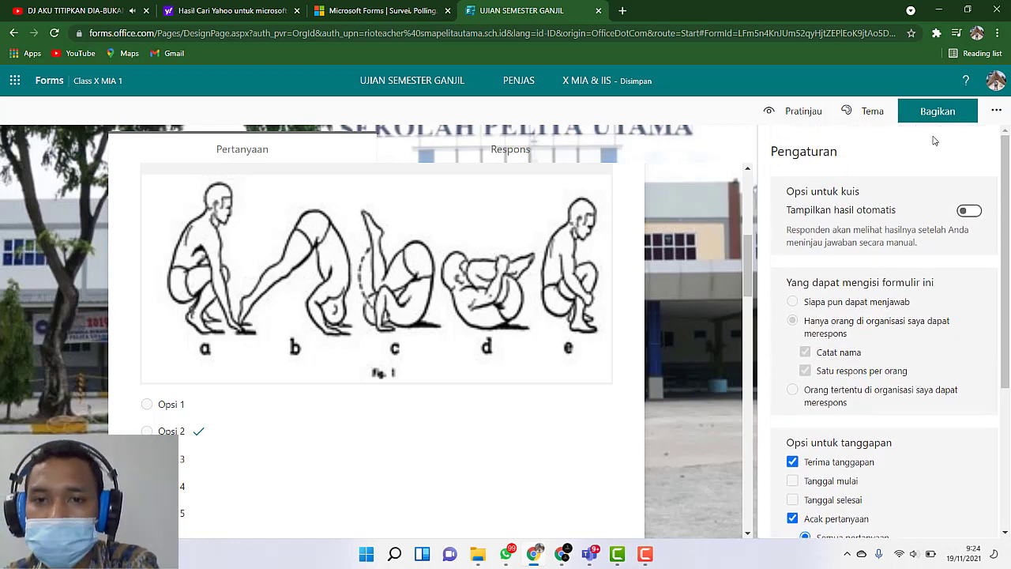
Step: Close the quiz settings and open the sharing options for sending the form and collecting responses
{"action": "left_click", "coordinate": [712, 128]}
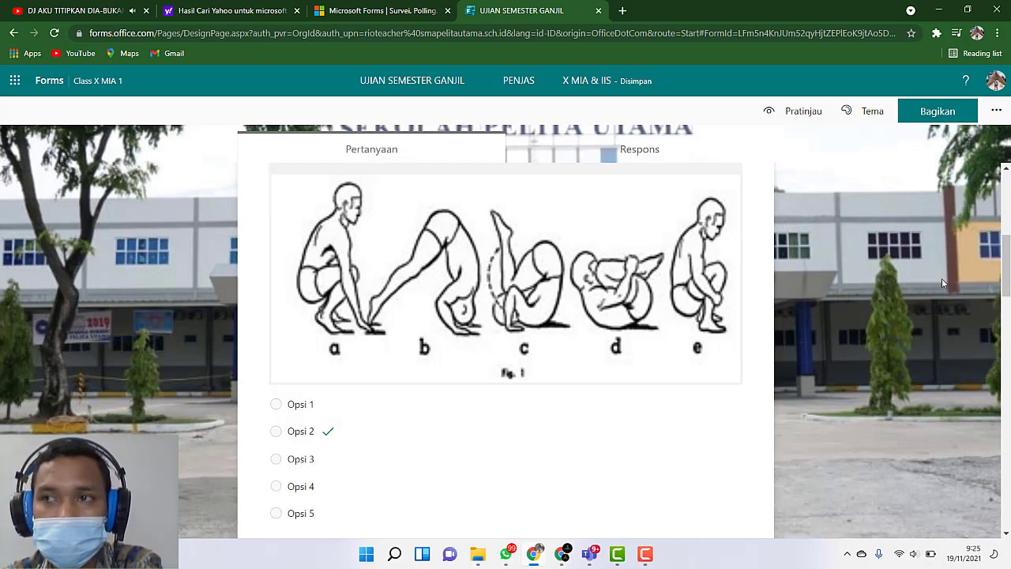
{"action": "left_click", "coordinate": [935, 112]}
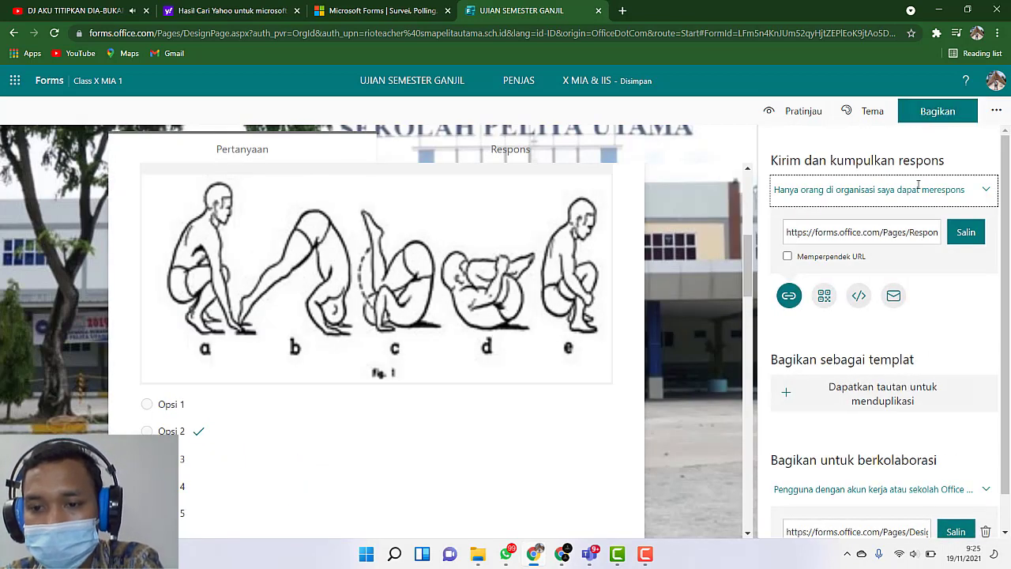
Step: Review the quiz's sharing options, including the permission choices under "Bagikan untuk berkolaborasi"
{"action": "scroll", "coordinate": [907, 329], "scroll_direction": "down", "scroll_amount": 1}
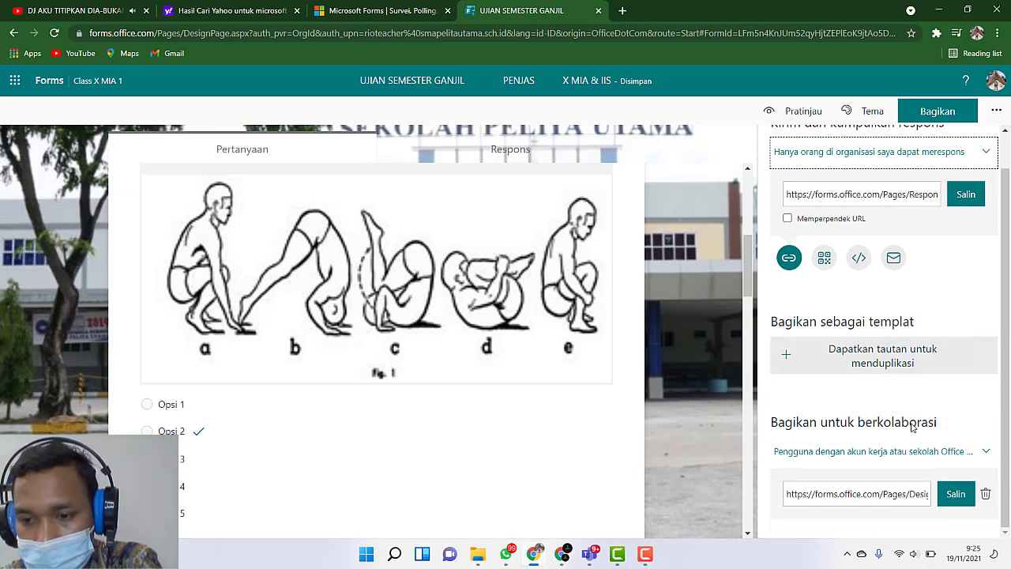
{"action": "left_click", "coordinate": [986, 451]}
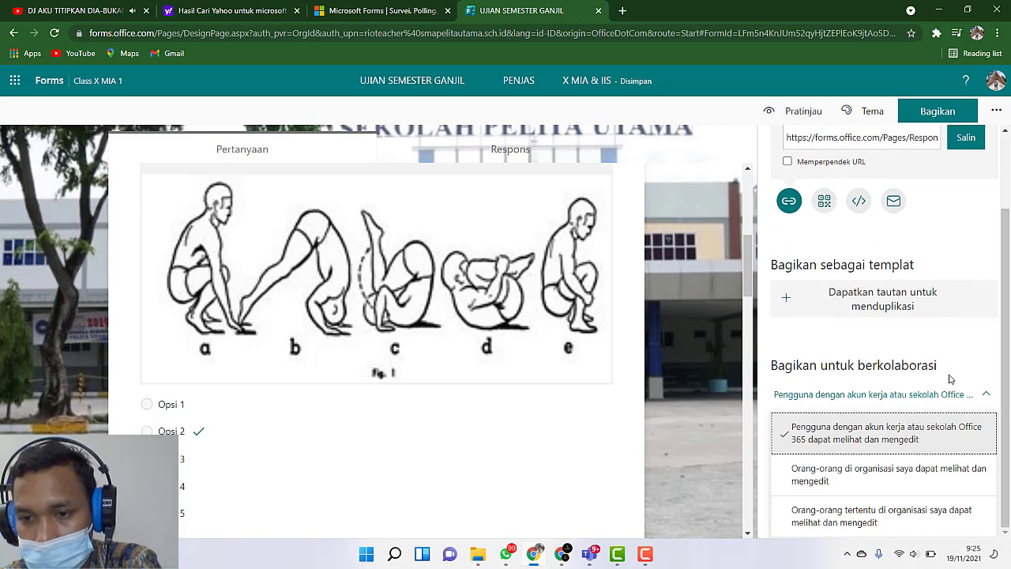
{"action": "left_click", "coordinate": [986, 395]}
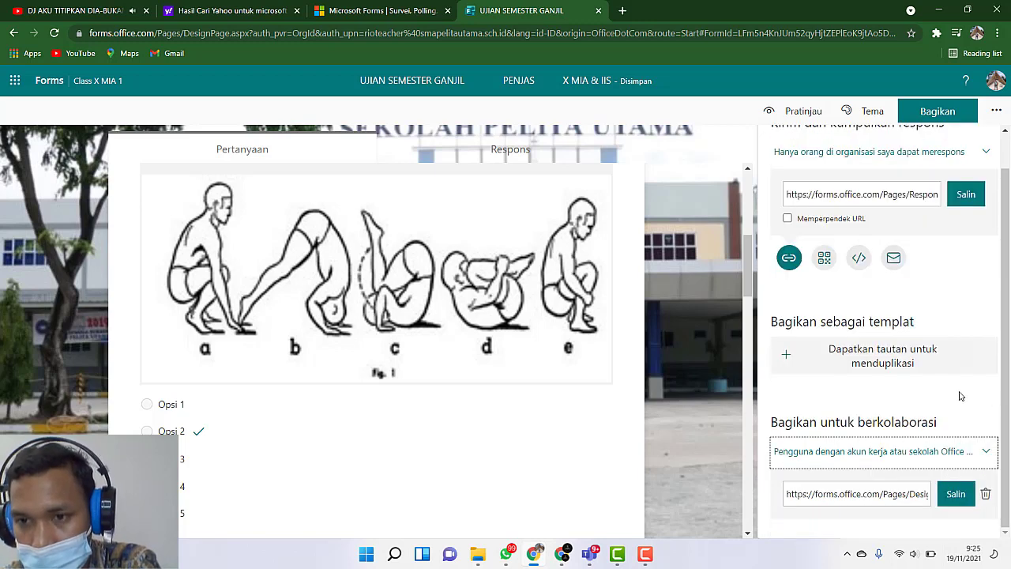
{"action": "scroll", "coordinate": [961, 396], "scroll_direction": "up", "scroll_amount": 1}
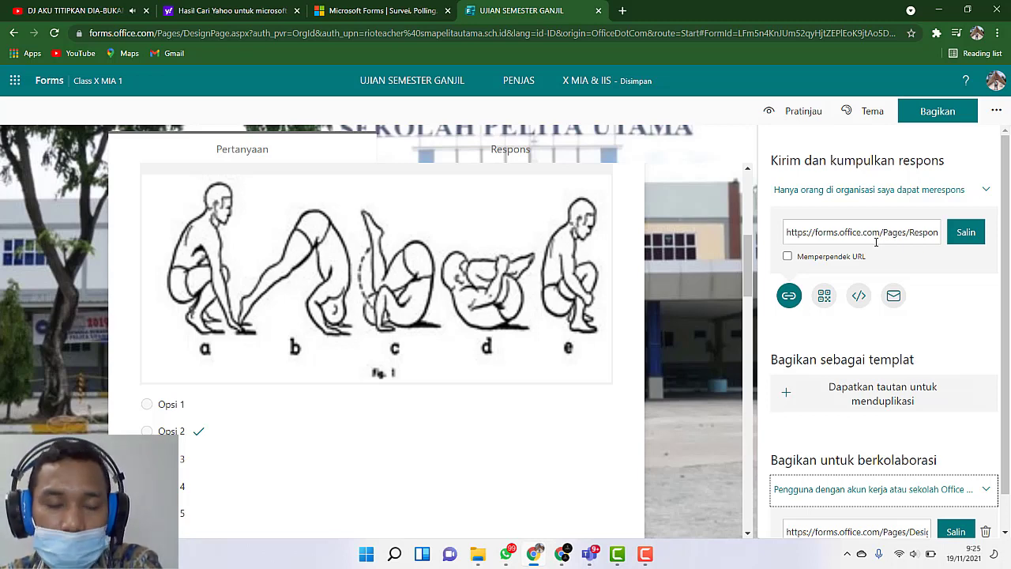
{"action": "scroll", "coordinate": [968, 448], "scroll_direction": "down", "scroll_amount": 1}
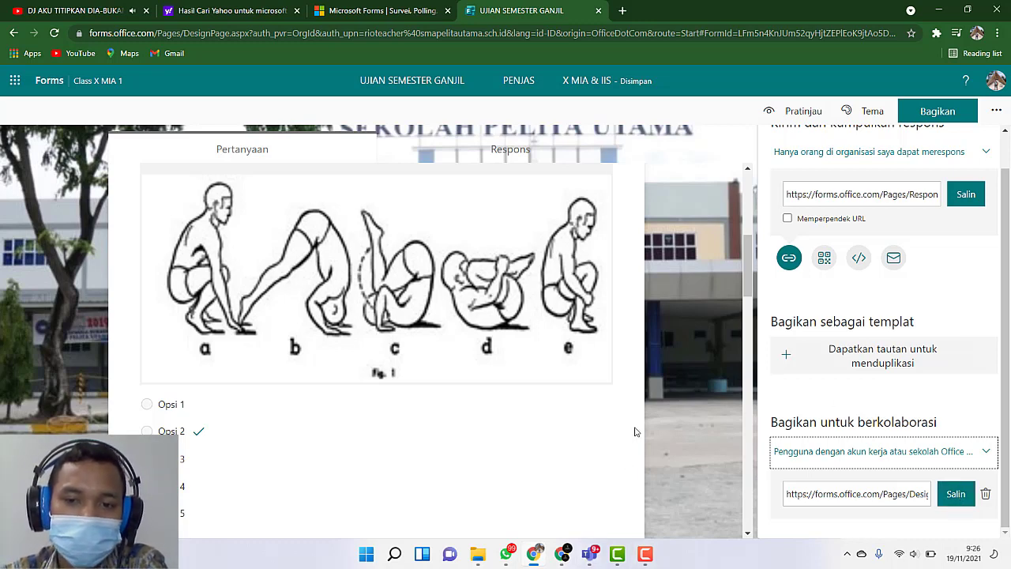
Step: Look over quiz questions 1 and 2 and close the sharing options
{"action": "scroll", "coordinate": [670, 367], "scroll_direction": "down", "scroll_amount": 2}
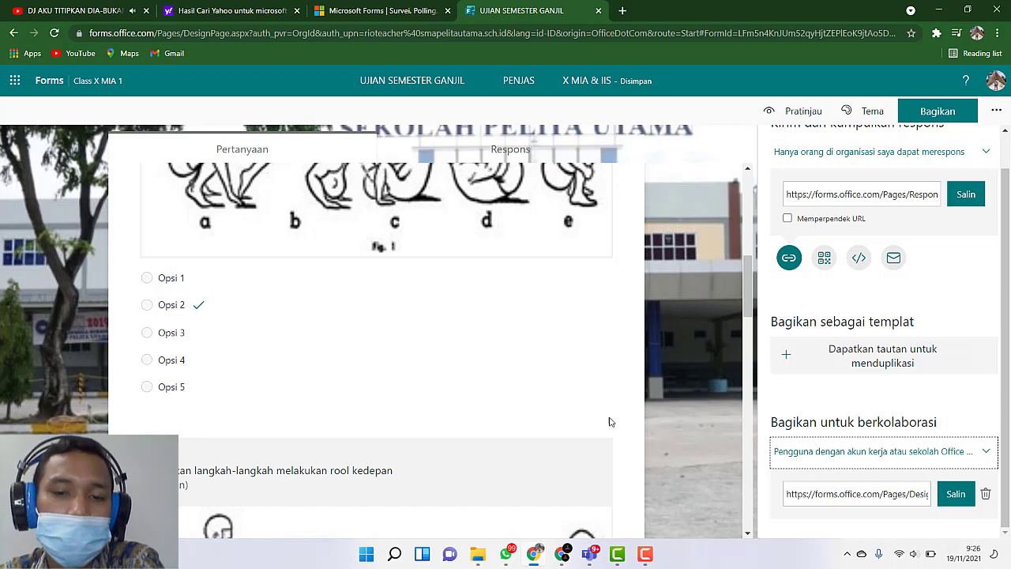
{"action": "scroll", "coordinate": [706, 409], "scroll_direction": "down", "scroll_amount": 2}
{"action": "scroll", "coordinate": [706, 410], "scroll_direction": "down", "scroll_amount": 1}
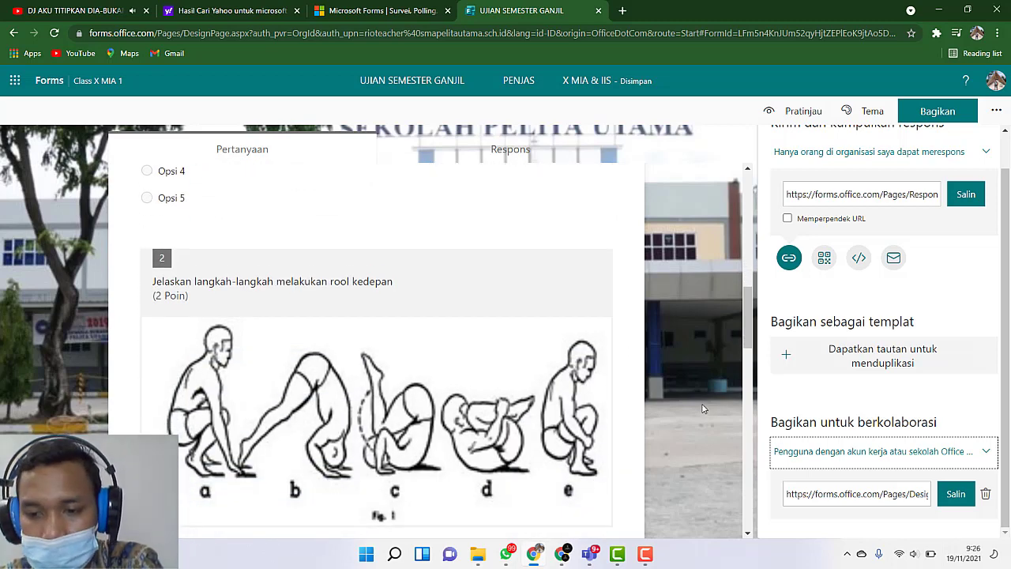
{"action": "scroll", "coordinate": [957, 286], "scroll_direction": "up", "scroll_amount": 1}
{"action": "scroll", "coordinate": [957, 286], "scroll_direction": "down", "scroll_amount": 1}
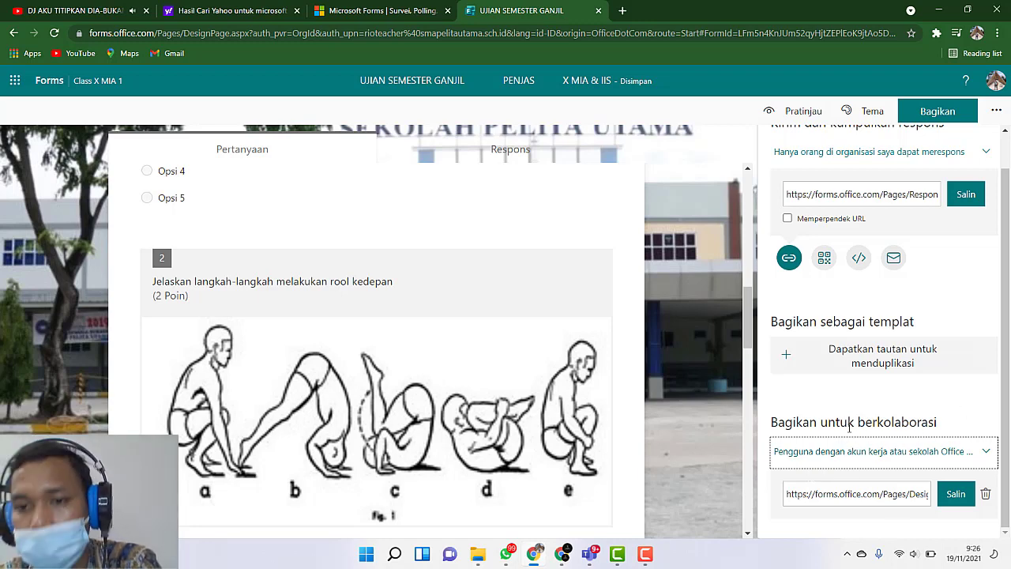
{"action": "left_click", "coordinate": [728, 234]}
{"action": "scroll", "coordinate": [828, 326], "scroll_direction": "up", "scroll_amount": 1}
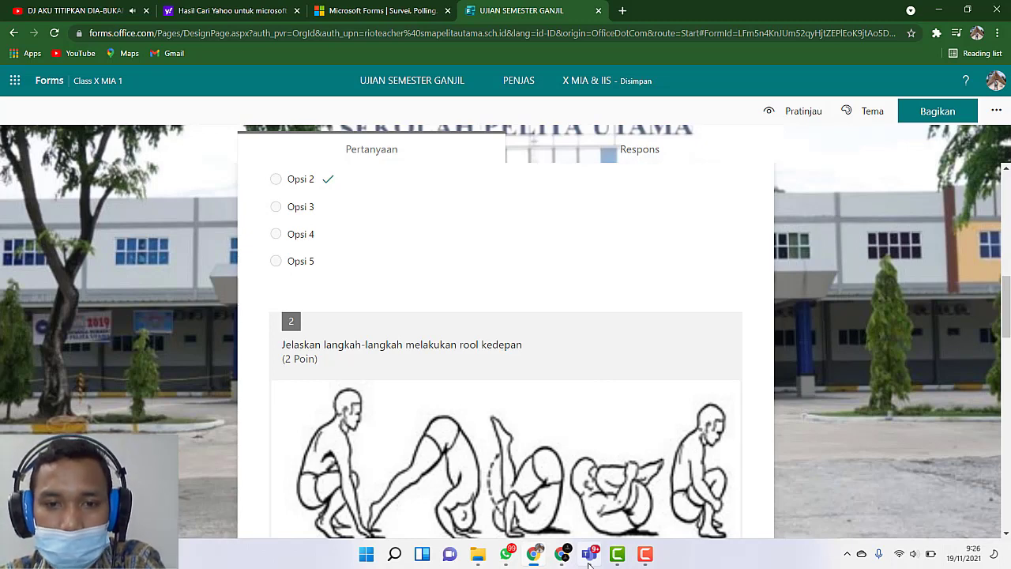
Step: Switch to Microsoft Teams and open the assignments of the Class X MIA 1 team
{"action": "left_click", "coordinate": [588, 554]}
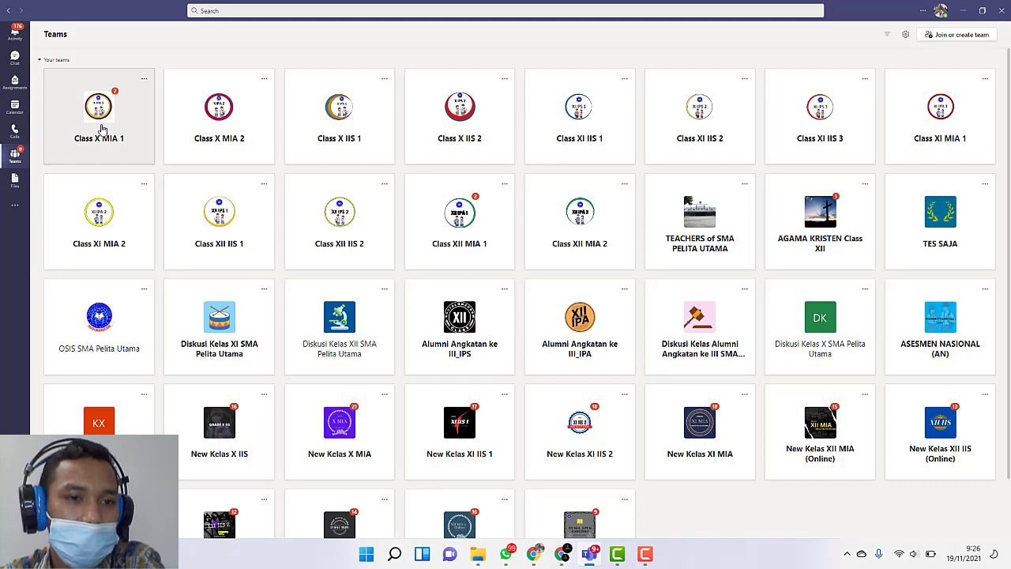
{"action": "left_click", "coordinate": [101, 129]}
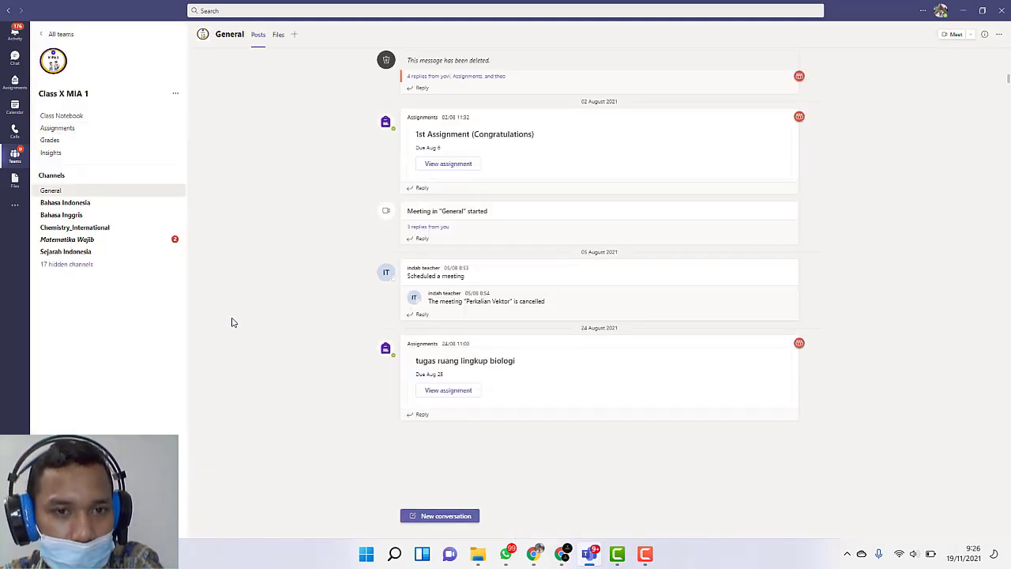
{"action": "left_click", "coordinate": [78, 129]}
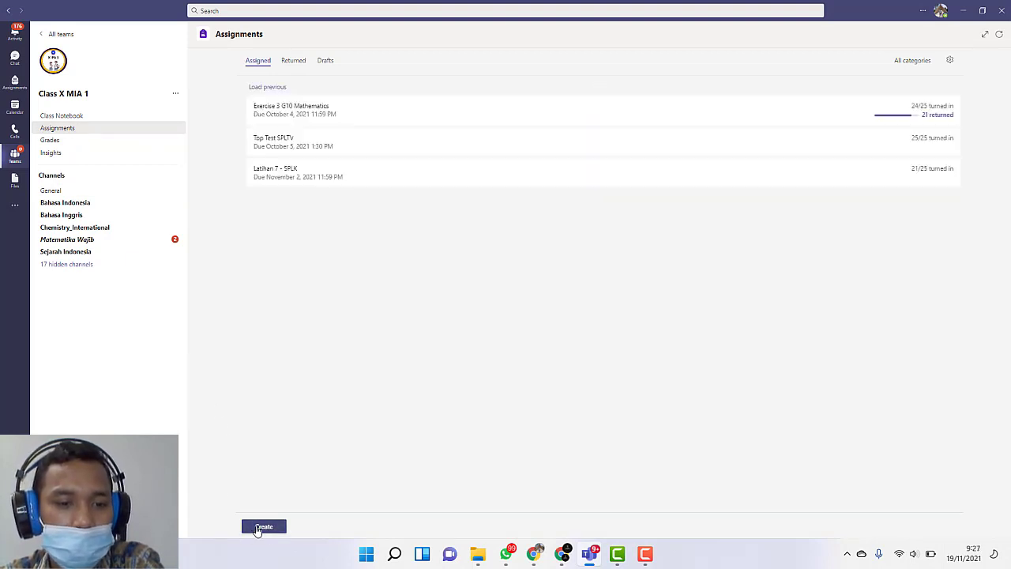
Step: Create a quiz assignment from the existing form "UJIAN SEMESTER GANJIL PENJAS X MIA & IIS"
{"action": "left_click", "coordinate": [253, 530]}
{"action": "left_click", "coordinate": [267, 496]}
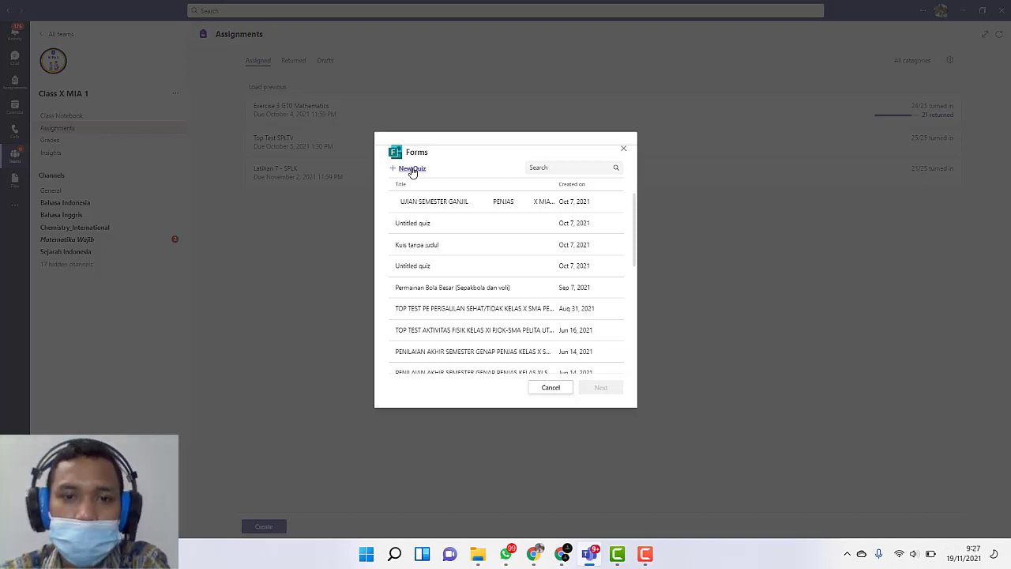
{"action": "left_click", "coordinate": [435, 203]}
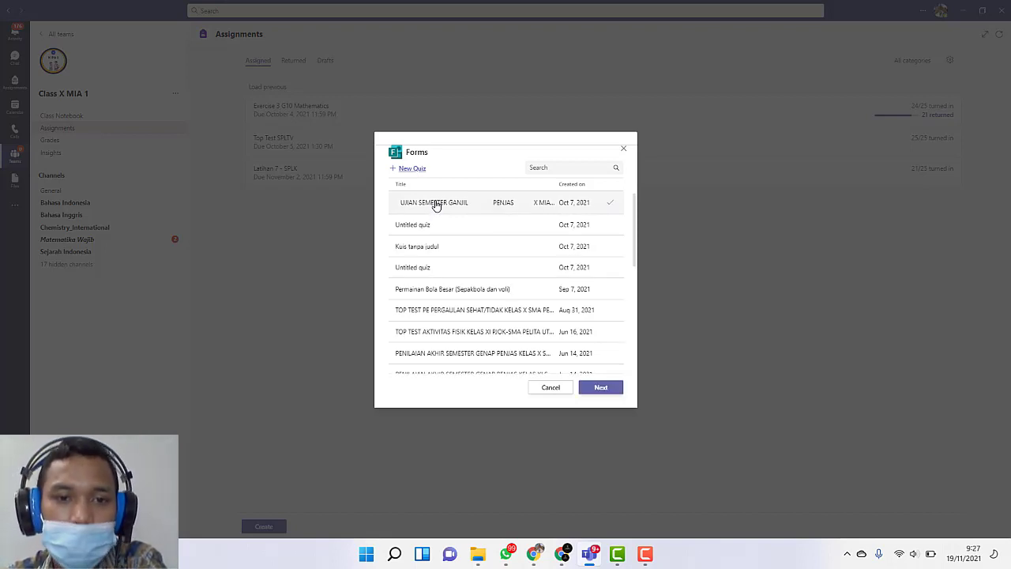
{"action": "left_click", "coordinate": [609, 390]}
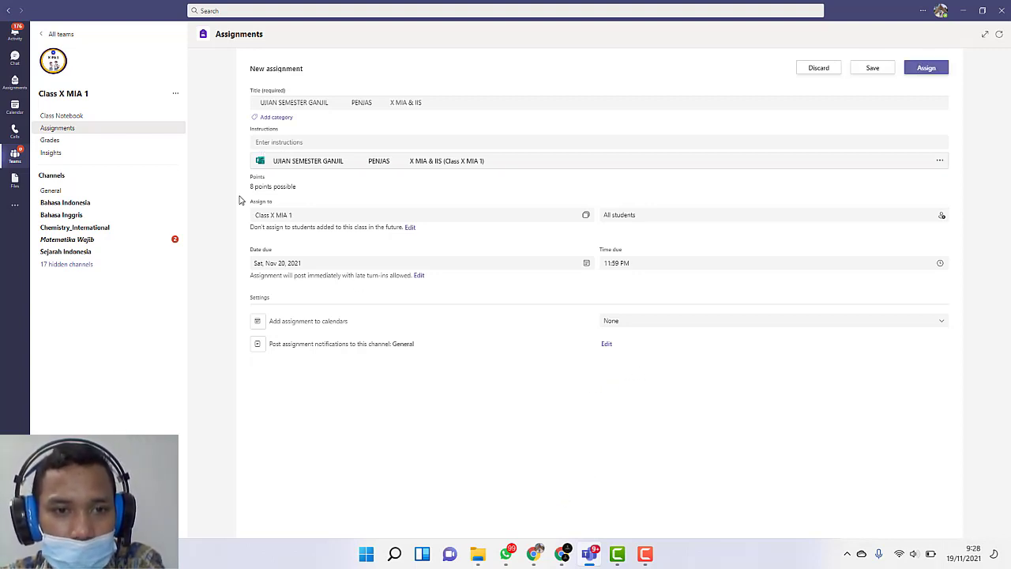
{"action": "left_click", "coordinate": [440, 103]}
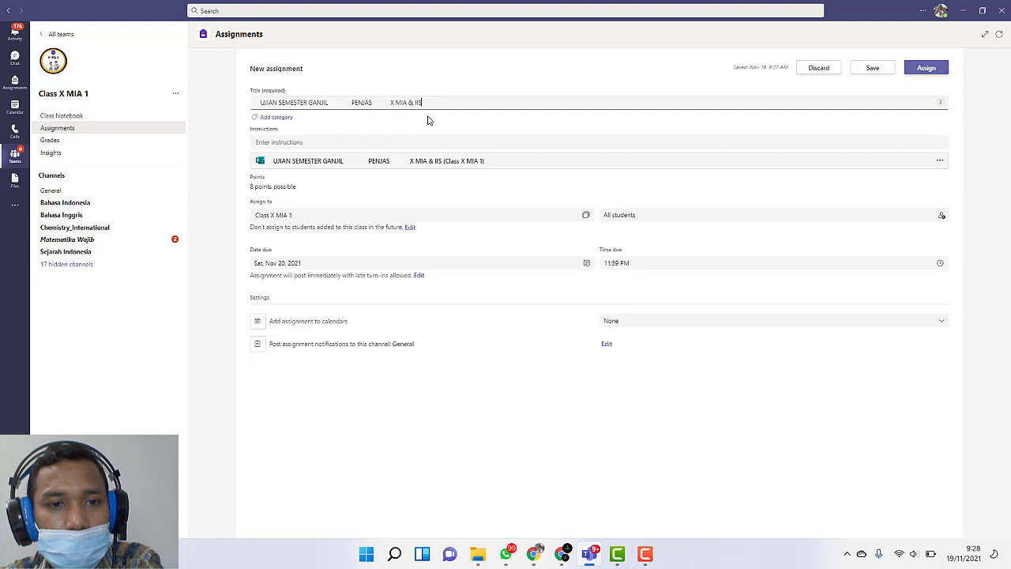
{"action": "left_click", "coordinate": [429, 120]}
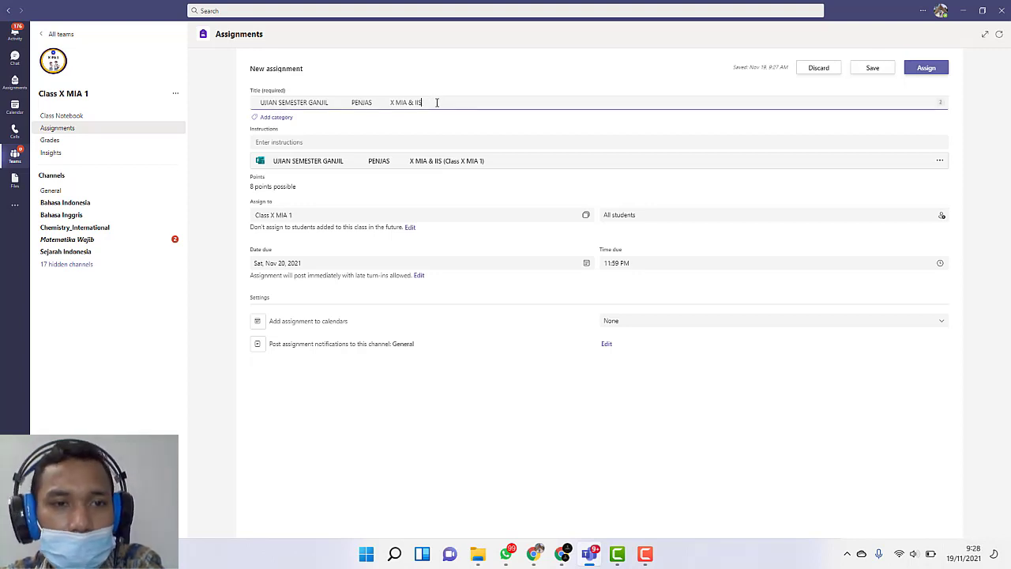
{"action": "left_click_drag", "start_coordinate": [436, 100], "coordinate": [259, 99]}
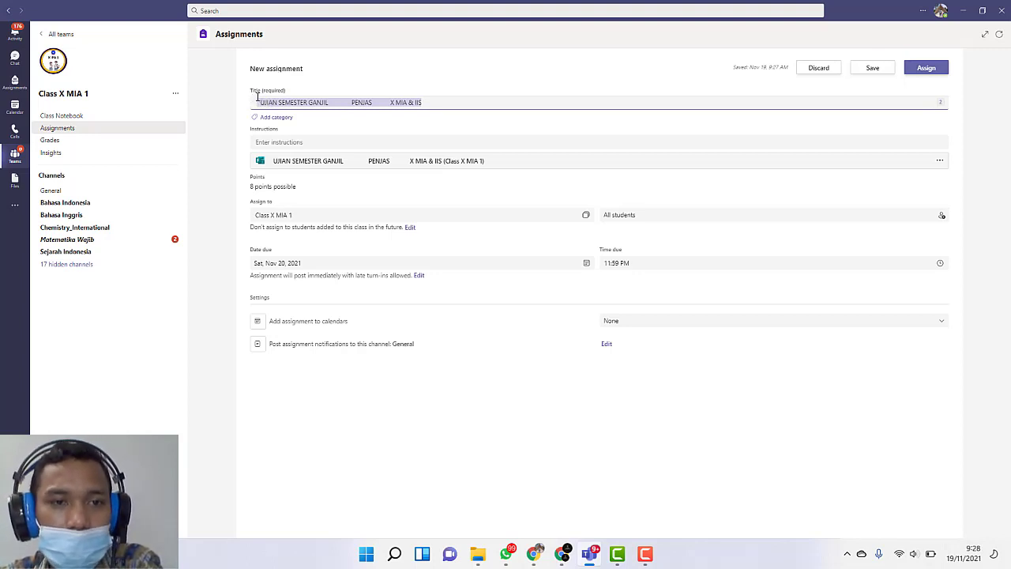
{"action": "left_click", "coordinate": [380, 73]}
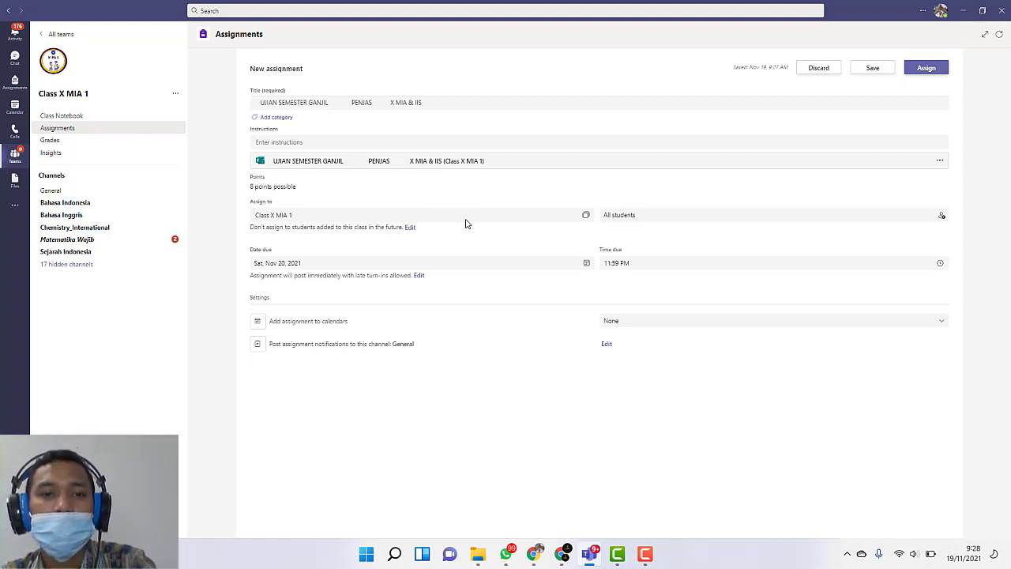
Step: Add Class X IIS 1, Class X IIS 2 and Class X MIA 2 to the classes receiving the assignment
{"action": "left_click", "coordinate": [586, 215]}
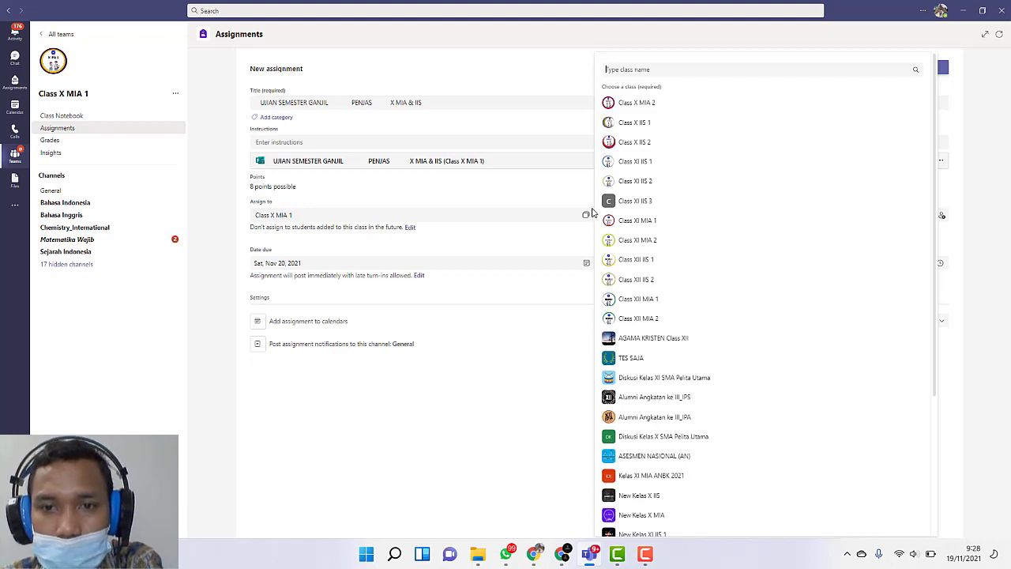
{"action": "scroll", "coordinate": [792, 384], "scroll_direction": "down", "scroll_amount": 4}
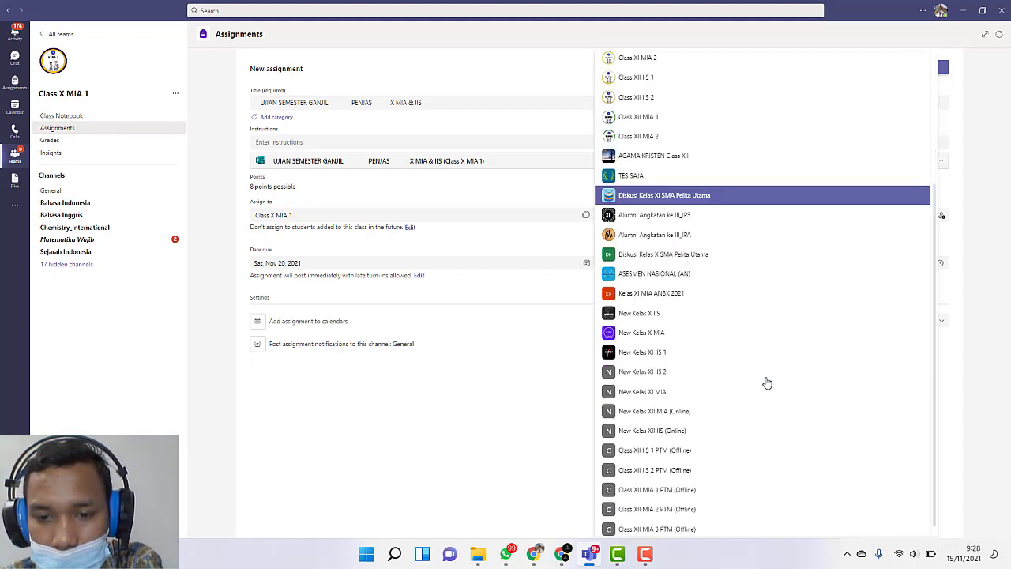
{"action": "scroll", "coordinate": [757, 375], "scroll_direction": "up", "scroll_amount": 4}
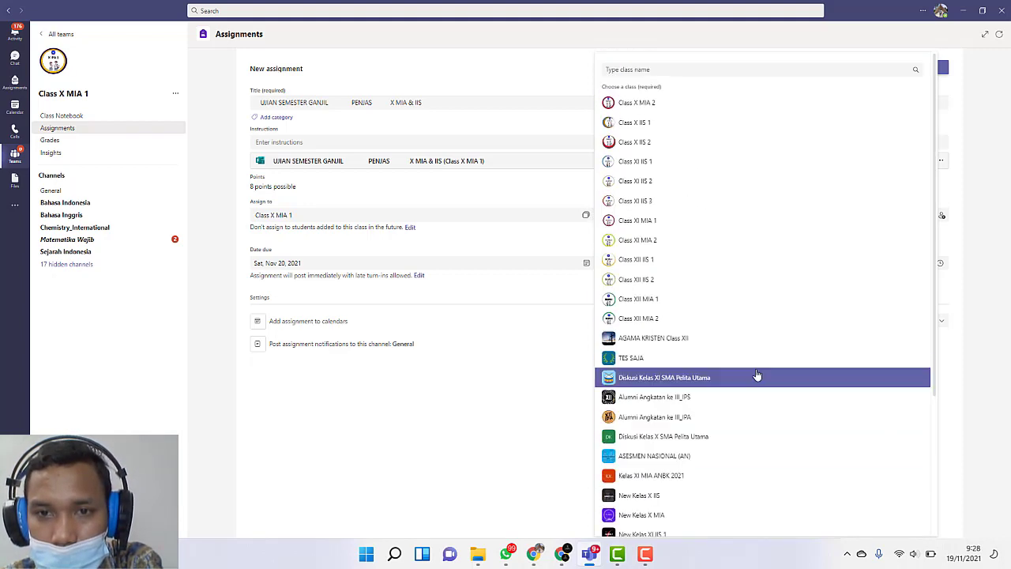
{"action": "left_click", "coordinate": [658, 126]}
{"action": "left_click", "coordinate": [656, 143]}
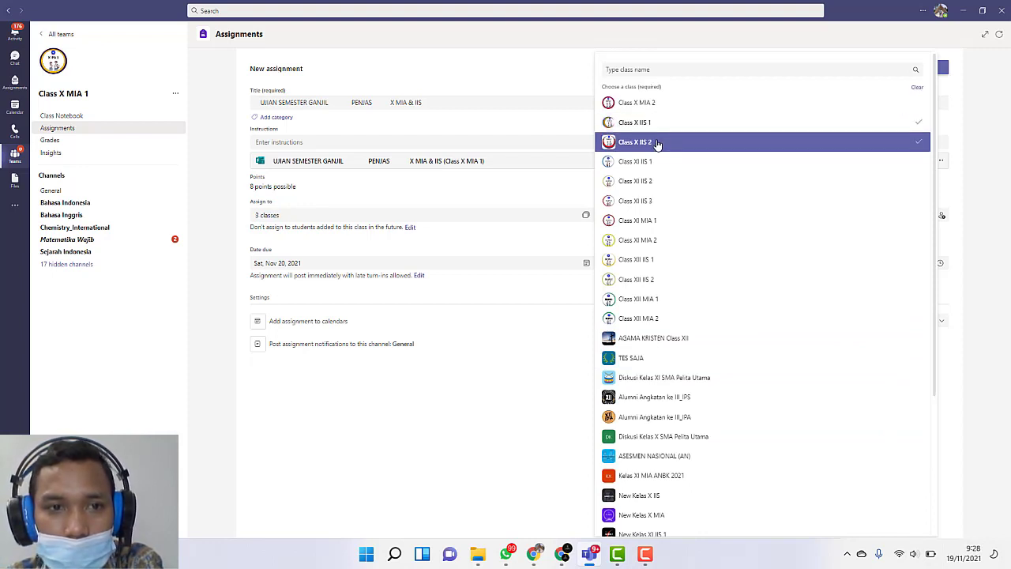
{"action": "left_click", "coordinate": [655, 104]}
{"action": "left_click", "coordinate": [985, 188]}
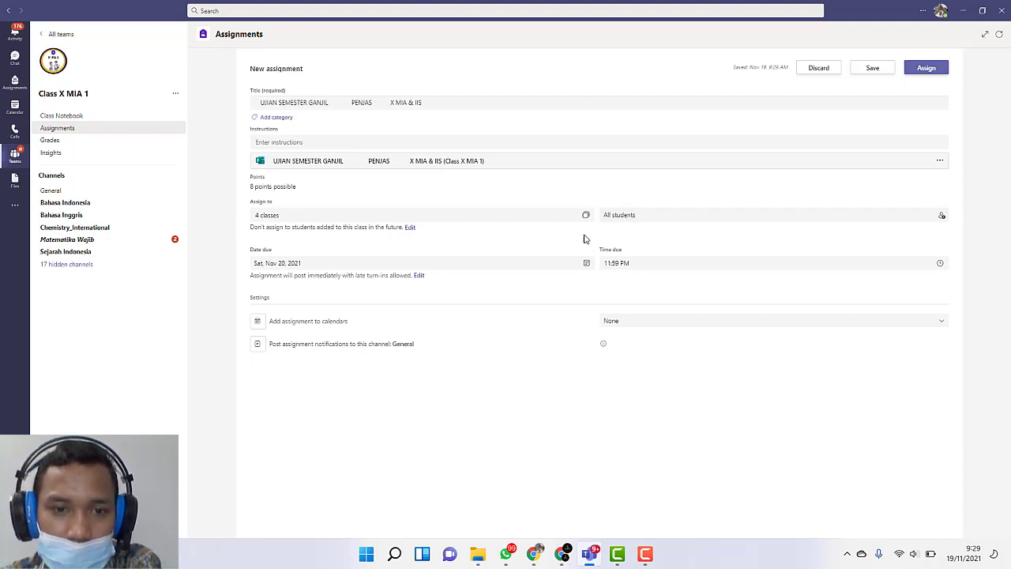
Step: Open the assignment timeline, enable "Schedule to assign in the future" and set the post date to Mon, Nov 29, 2021
{"action": "left_click", "coordinate": [419, 275]}
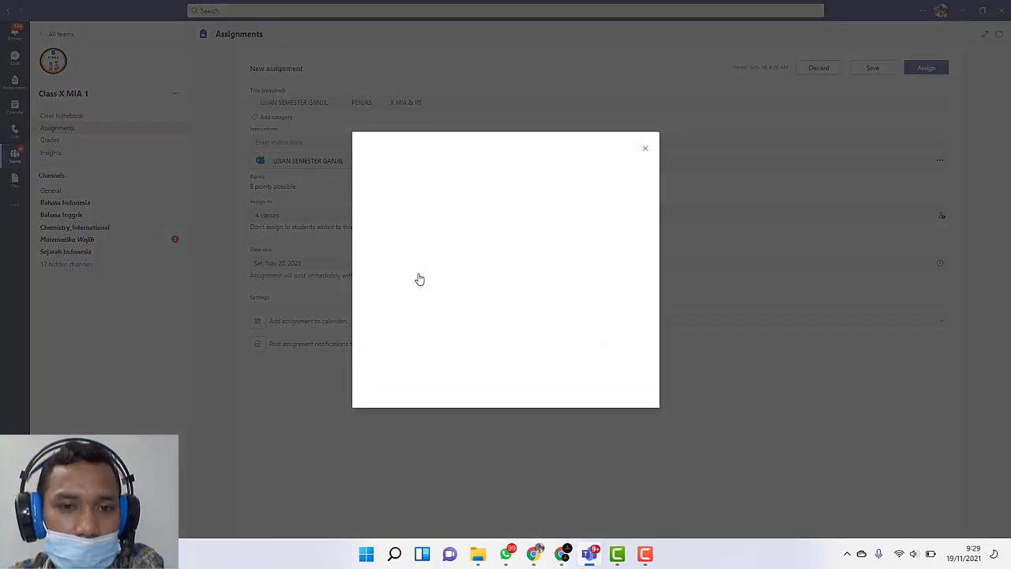
{"action": "left_click", "coordinate": [646, 148]}
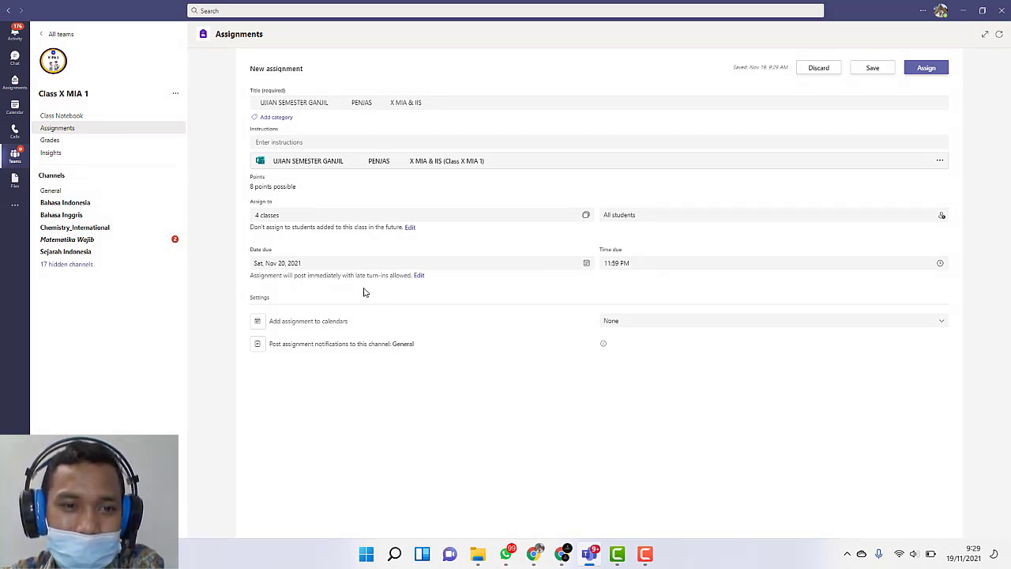
{"action": "left_click", "coordinate": [419, 277]}
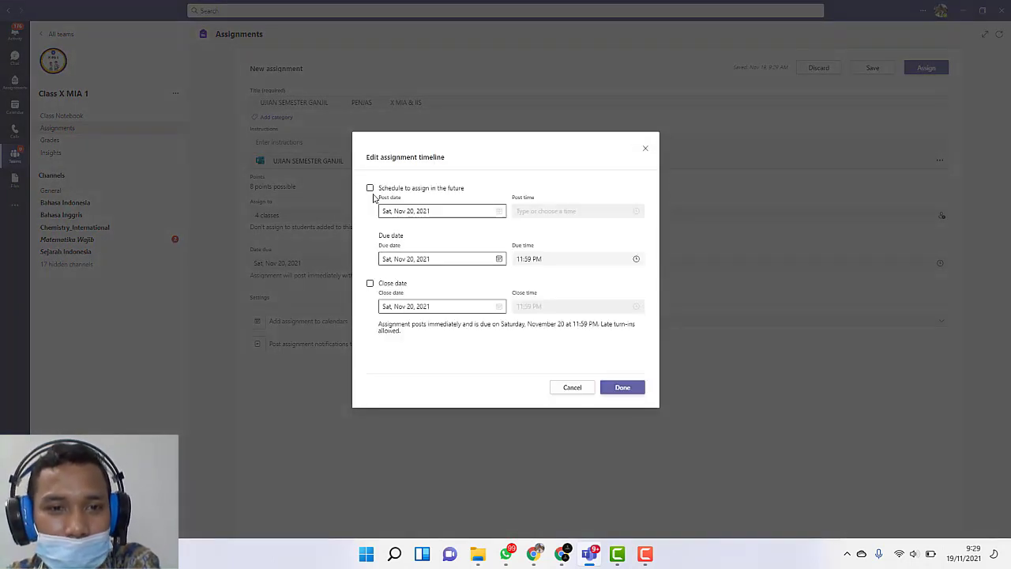
{"action": "left_click", "coordinate": [371, 190]}
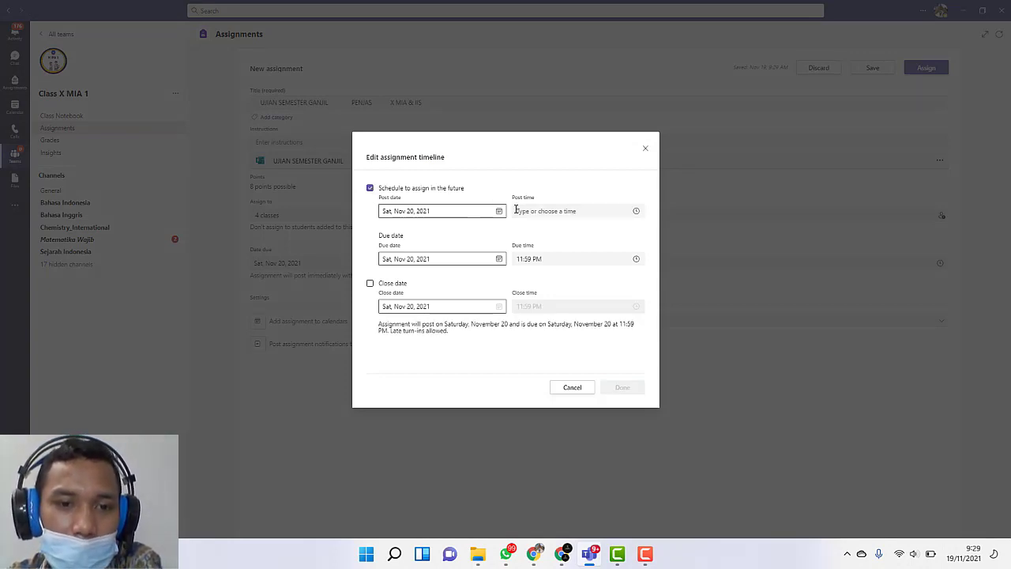
{"action": "left_click", "coordinate": [498, 212]}
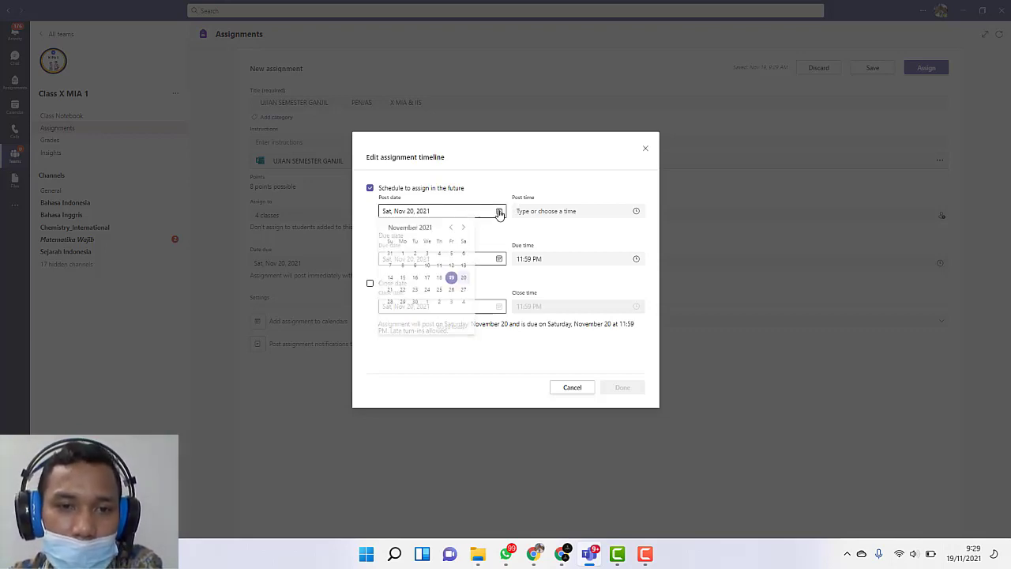
{"action": "left_click", "coordinate": [403, 305]}
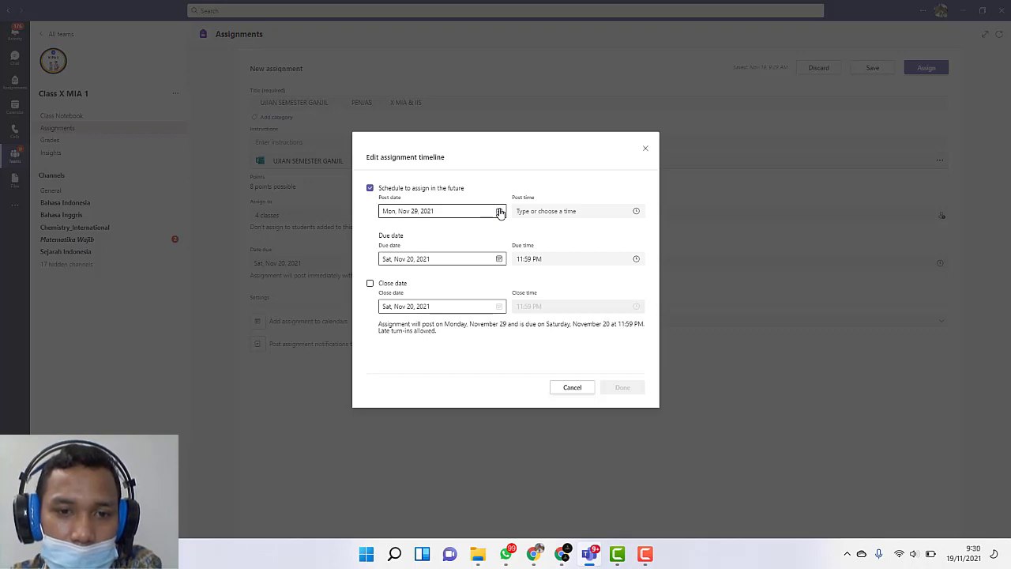
Step: Turn "Schedule to assign in the future" off and back on, switching "Close date" on and off in between
{"action": "left_click", "coordinate": [499, 212]}
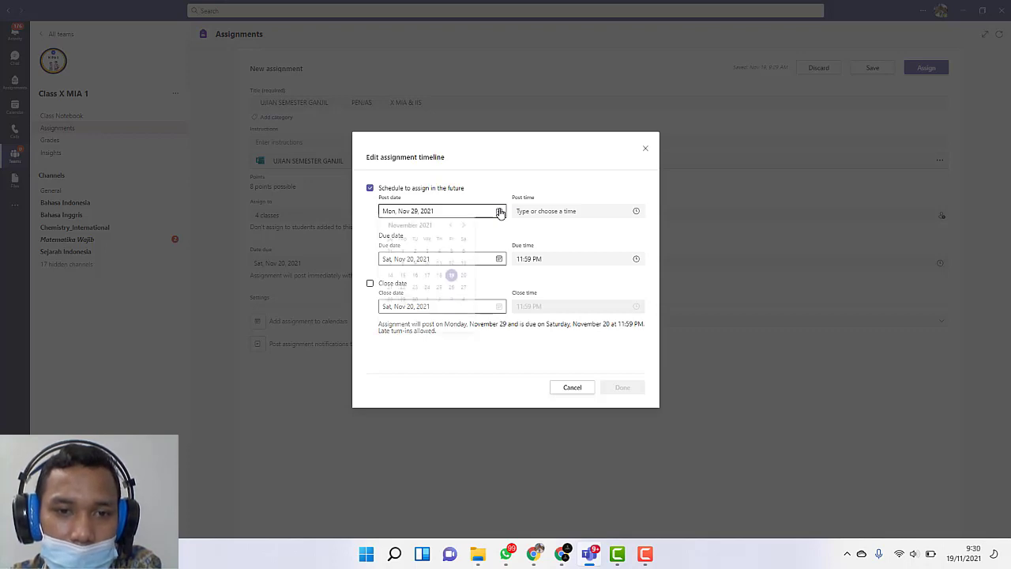
{"action": "left_click", "coordinate": [370, 189]}
{"action": "left_click", "coordinate": [370, 189]}
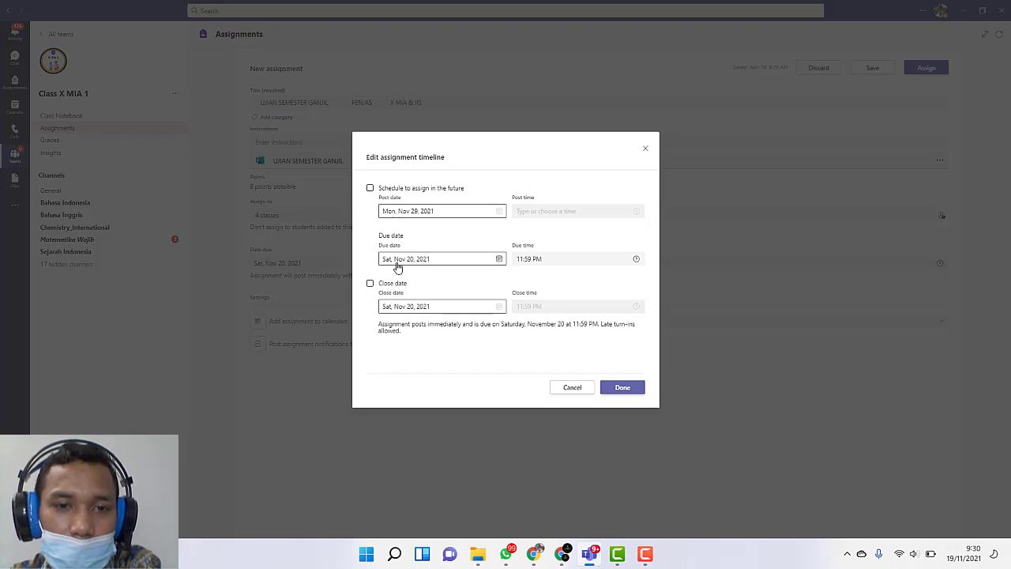
{"action": "left_click", "coordinate": [370, 284]}
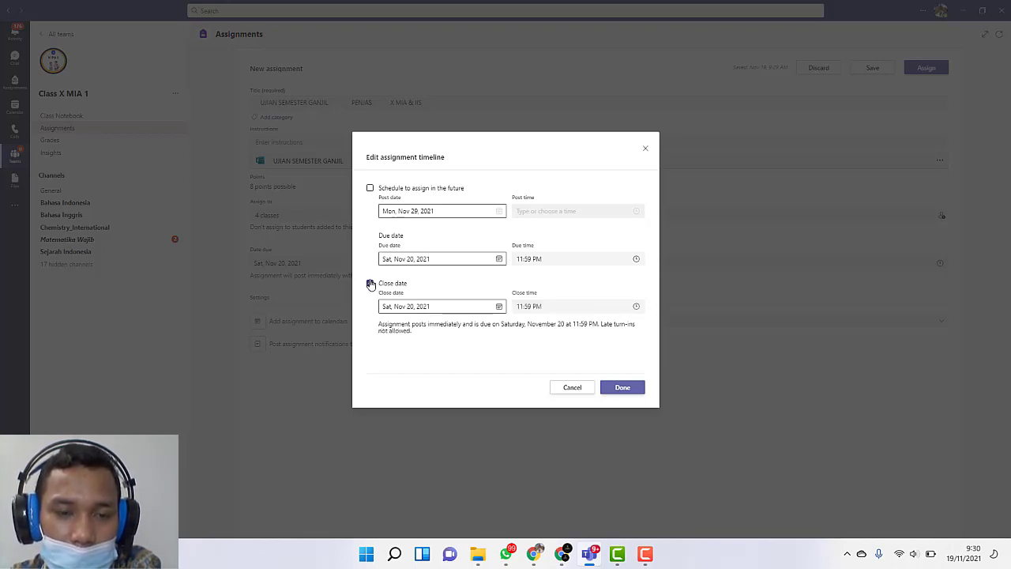
{"action": "left_click", "coordinate": [371, 284]}
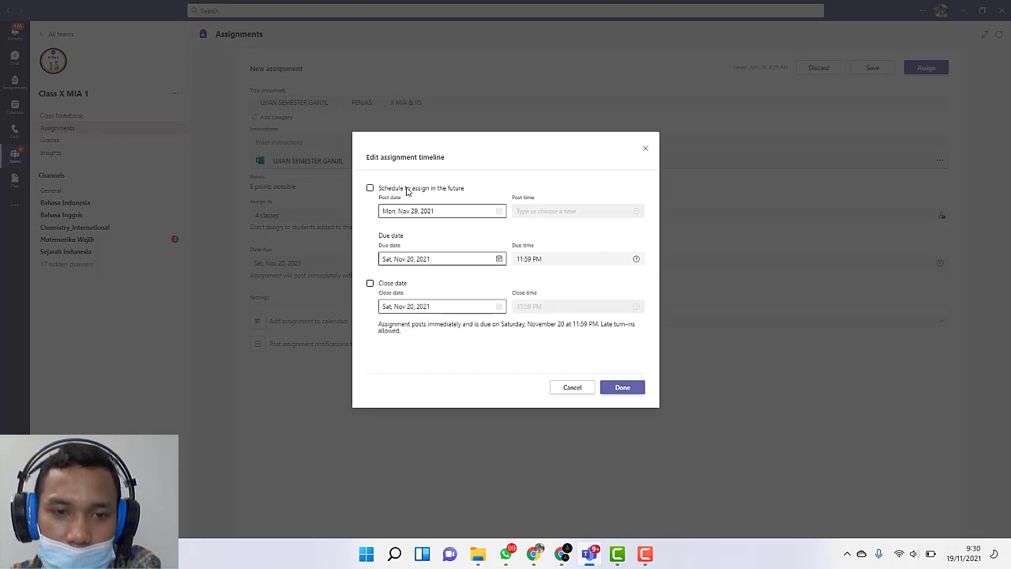
{"action": "left_click", "coordinate": [370, 188]}
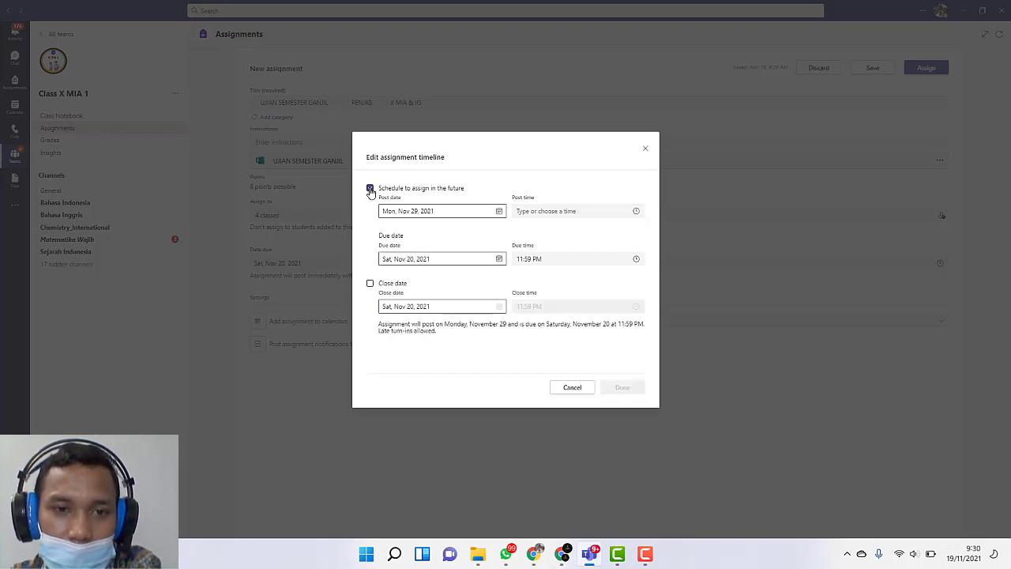
Step: Set both the post date and the due date of the assignment to Mon, Nov 29, 2021
{"action": "left_click", "coordinate": [499, 211]}
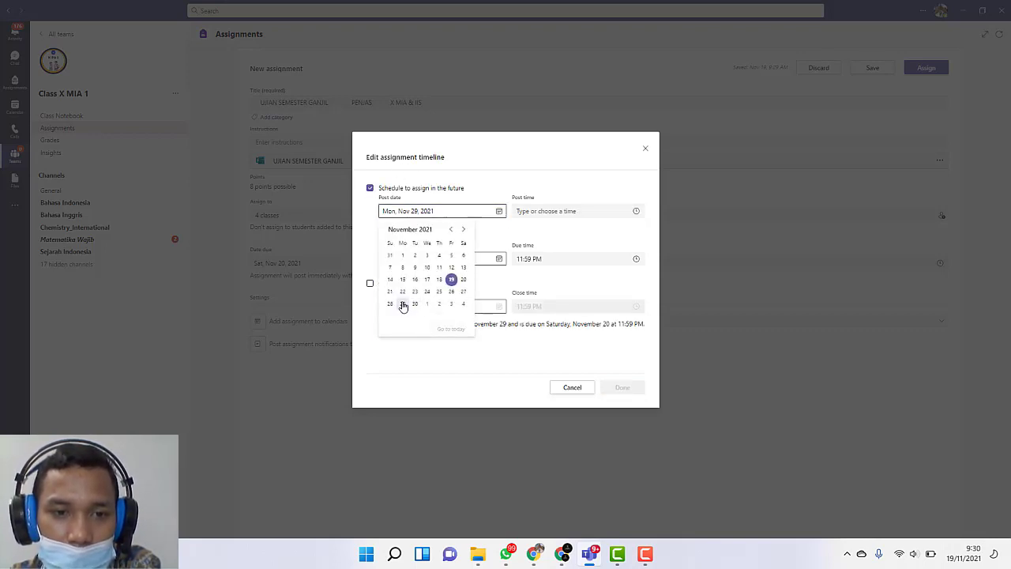
{"action": "left_click", "coordinate": [403, 304]}
{"action": "left_click", "coordinate": [498, 259]}
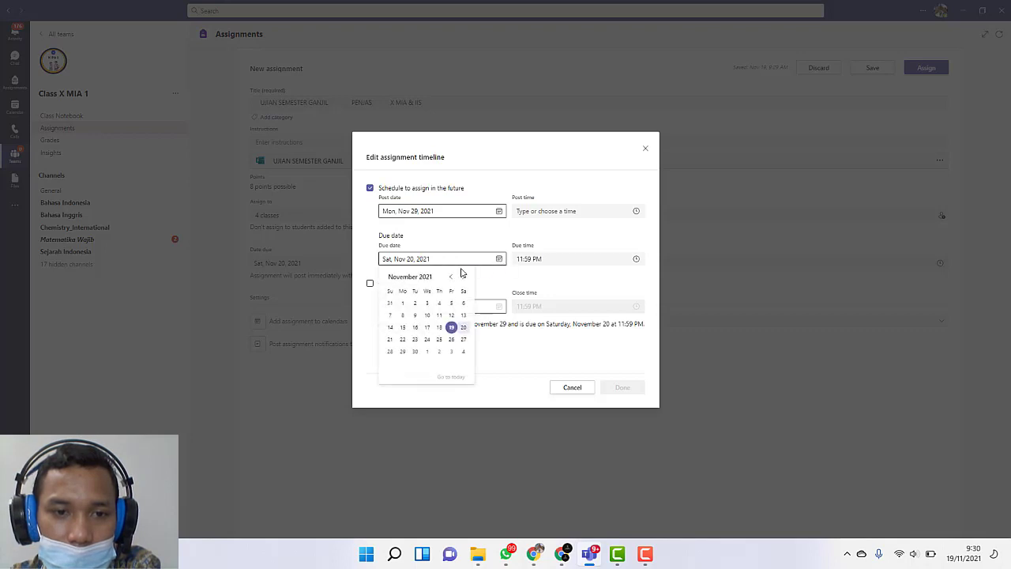
{"action": "left_click", "coordinate": [402, 351]}
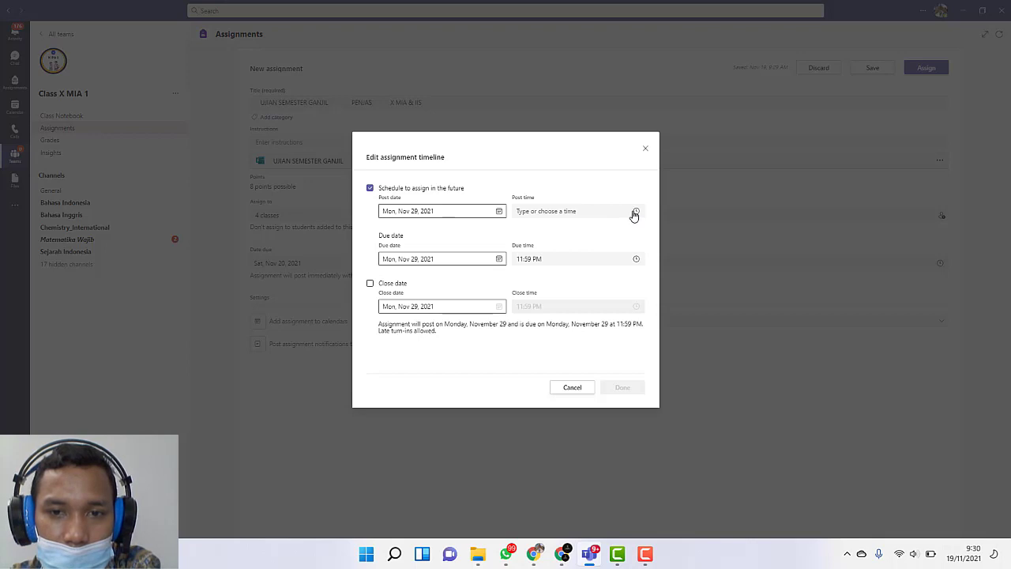
Step: Set the post time to 8:00 AM and the due time to 9:00 PM, and apply the assignment timeline
{"action": "left_click", "coordinate": [606, 210]}
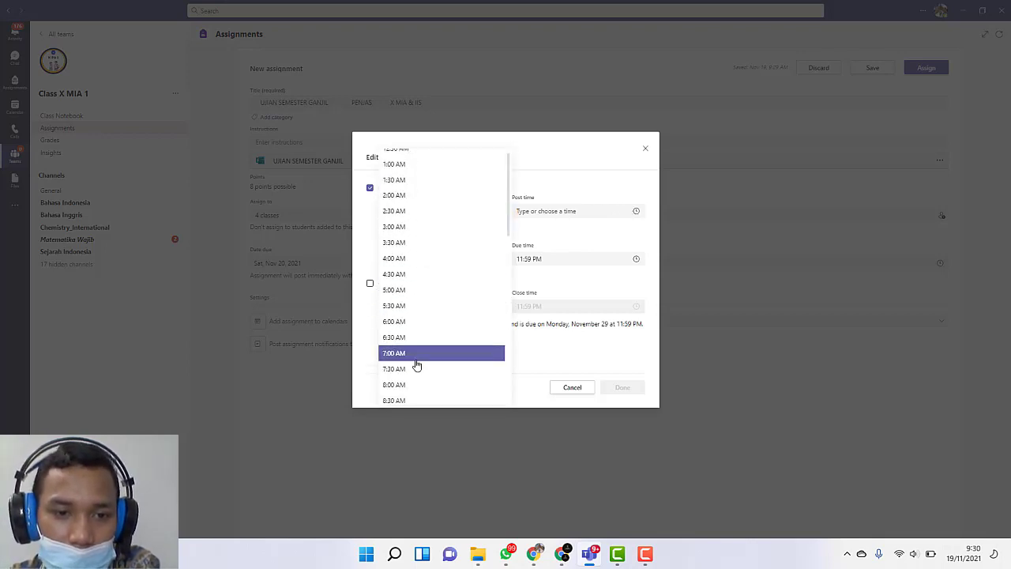
{"action": "scroll", "coordinate": [415, 352], "scroll_direction": "down", "scroll_amount": 1}
{"action": "left_click", "coordinate": [409, 332]}
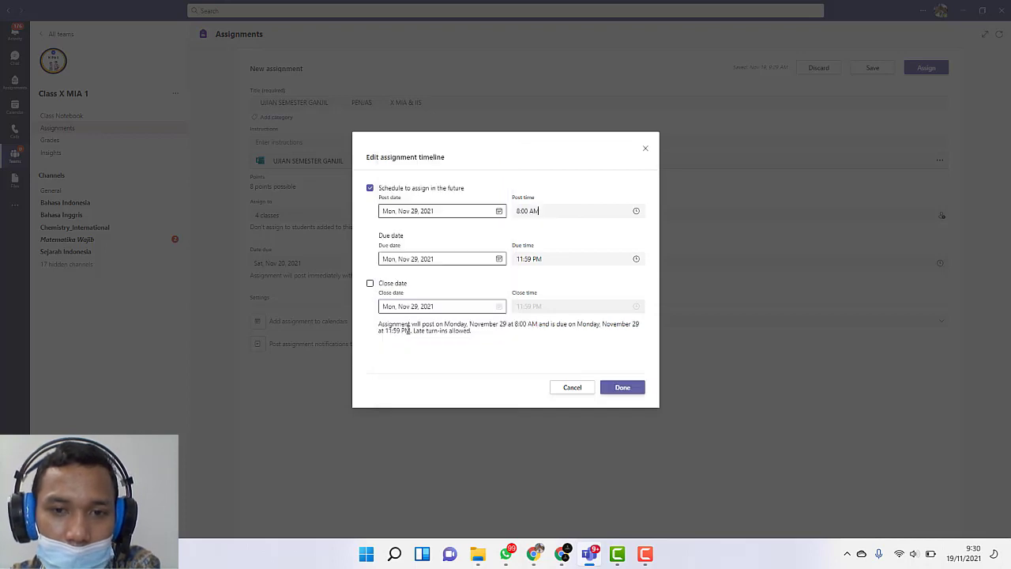
{"action": "left_click", "coordinate": [576, 257]}
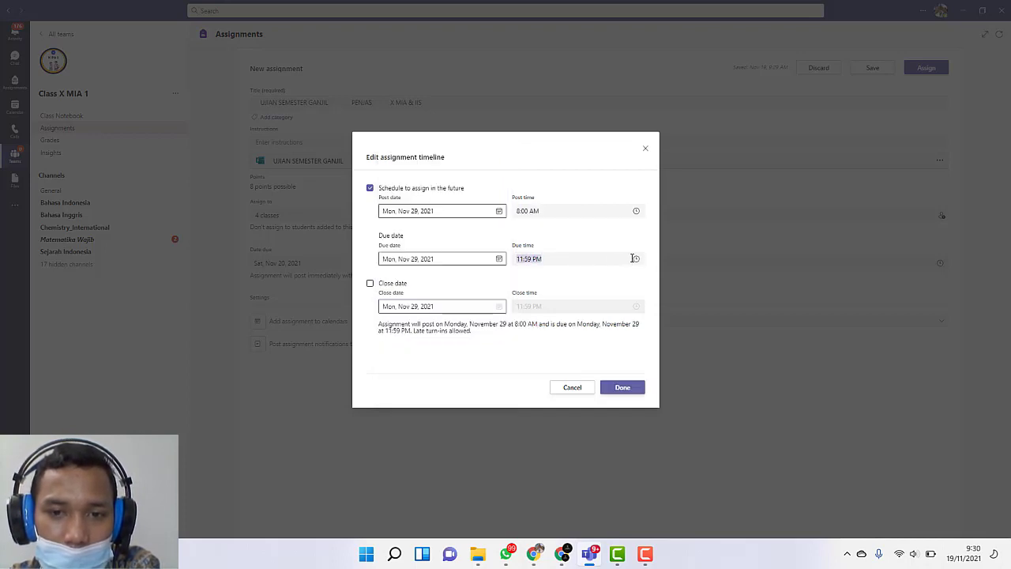
{"action": "left_click", "coordinate": [636, 259]}
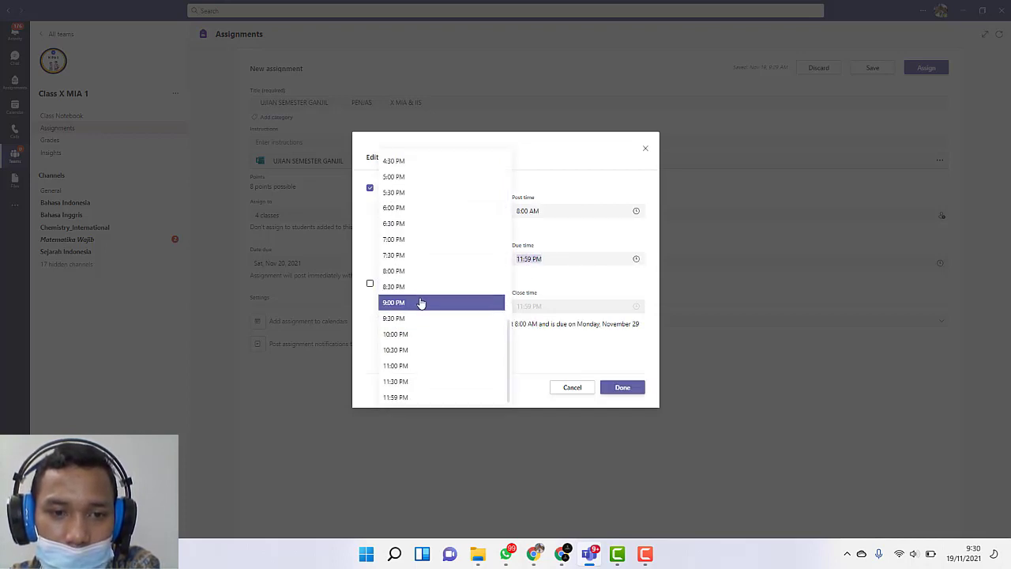
{"action": "left_click", "coordinate": [422, 303]}
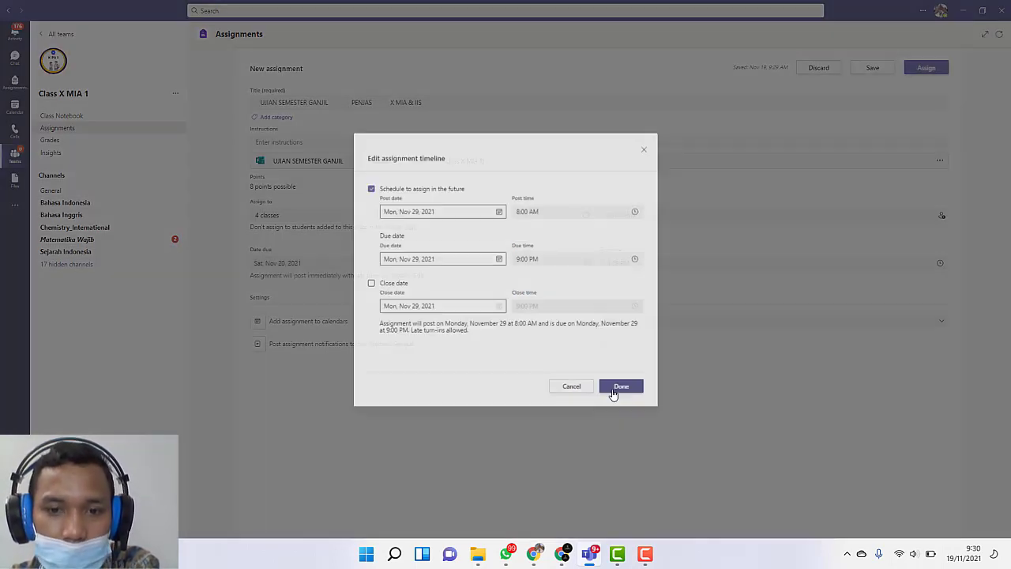
{"action": "left_click", "coordinate": [624, 387]}
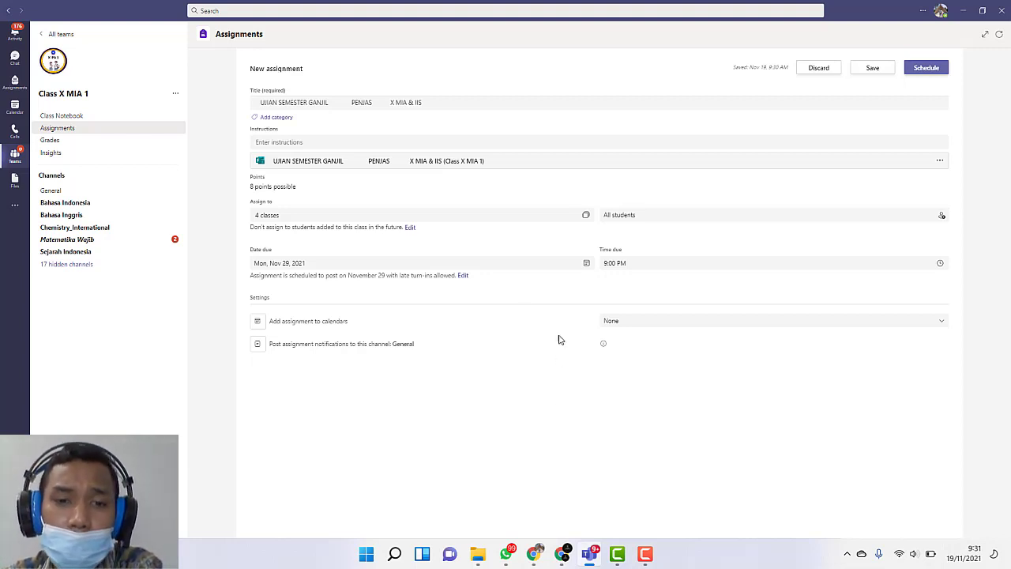
Step: Recheck the assignment timeline, then switch to the quiz in Microsoft Forms and examine the start and end date options in its settings
{"action": "left_click", "coordinate": [463, 276]}
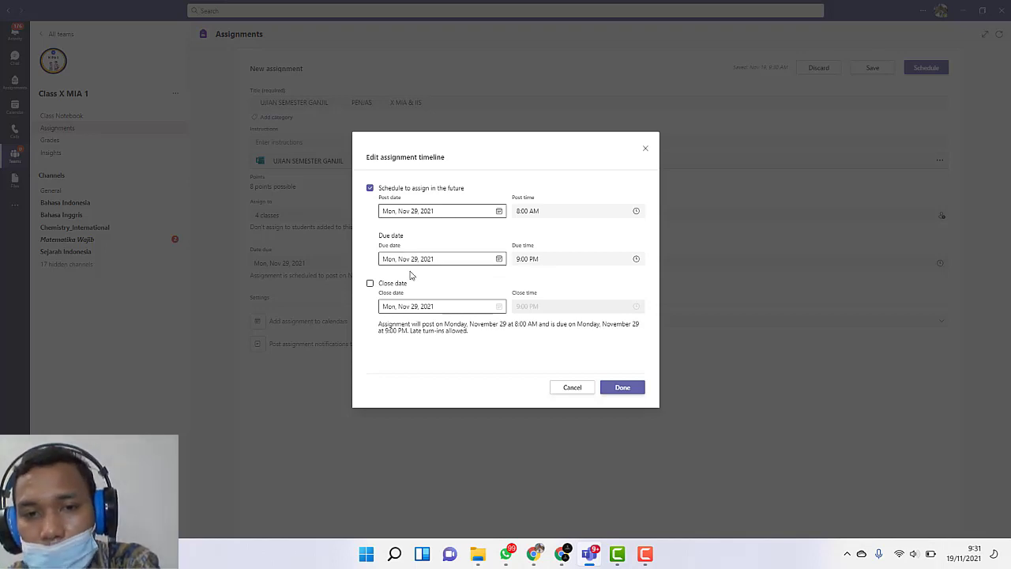
{"action": "left_click", "coordinate": [652, 151]}
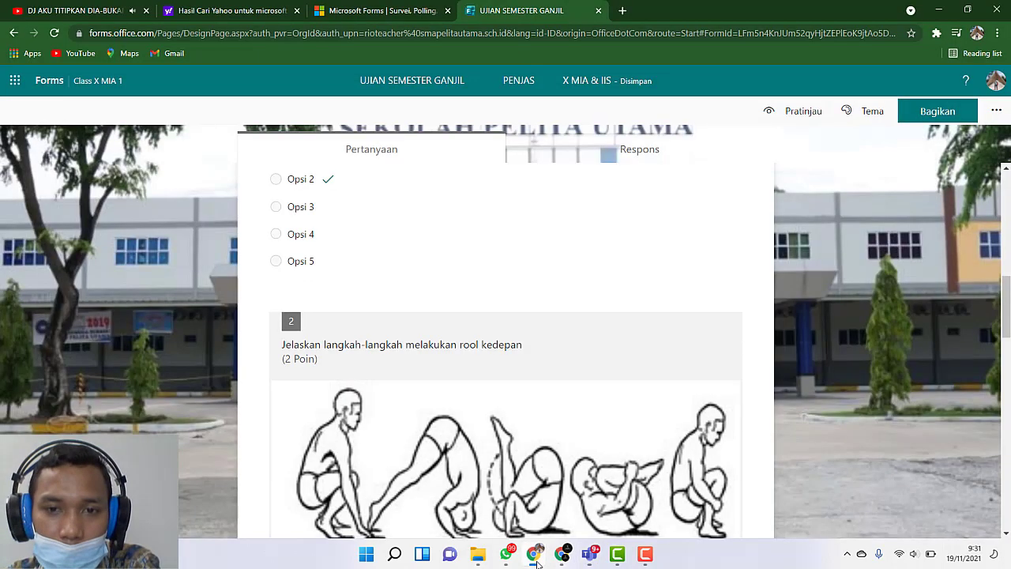
{"action": "left_click", "coordinate": [535, 557]}
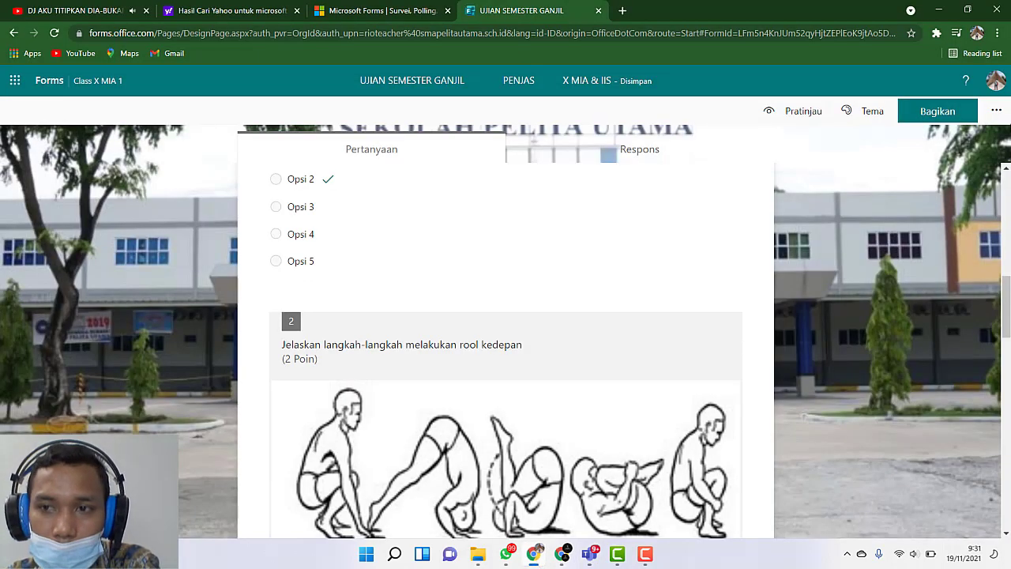
{"action": "left_click", "coordinate": [996, 111]}
{"action": "left_click", "coordinate": [902, 139]}
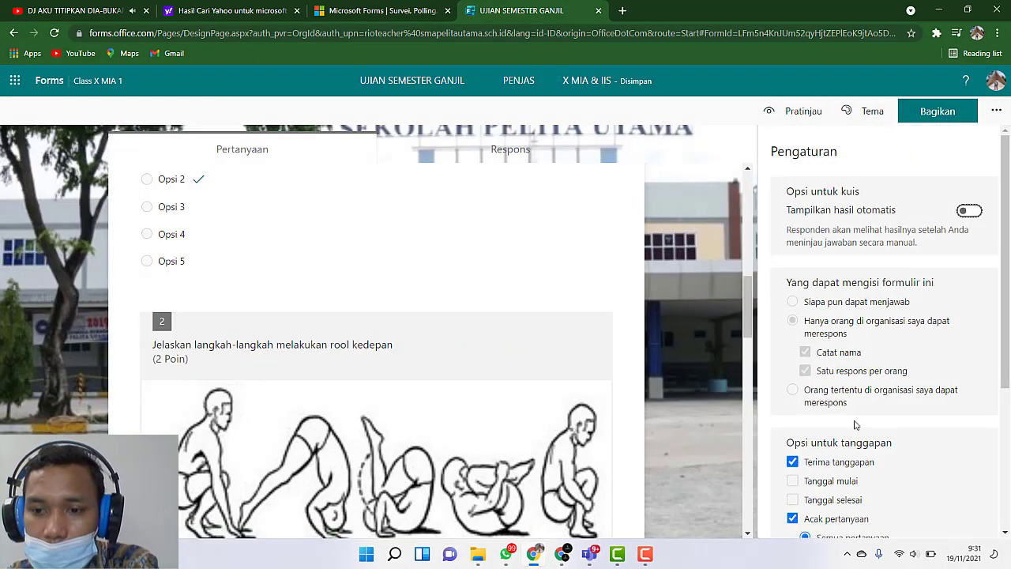
{"action": "scroll", "coordinate": [861, 331], "scroll_direction": "down", "scroll_amount": 3}
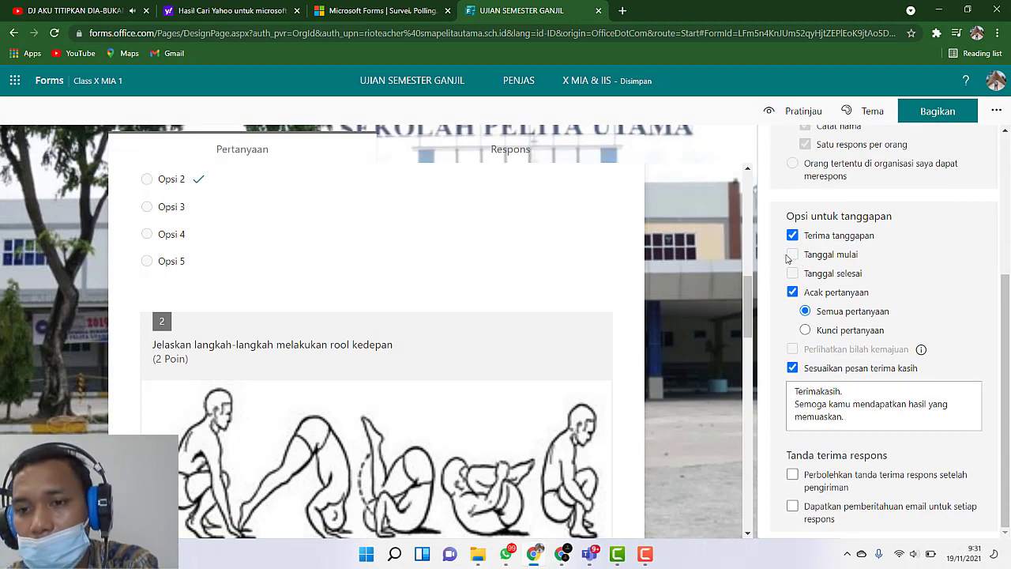
{"action": "left_click_drag", "start_coordinate": [787, 257], "coordinate": [790, 272]}
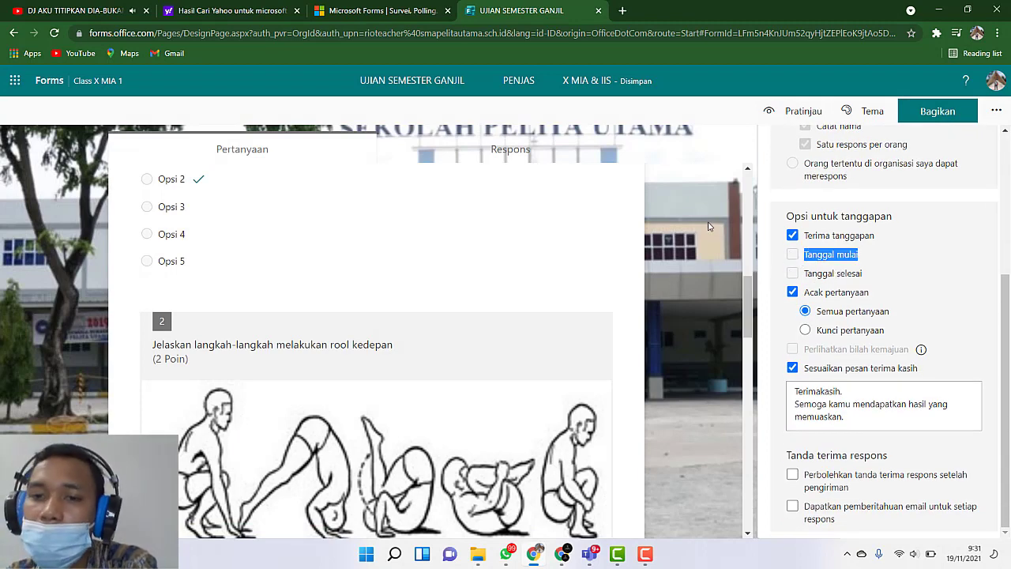
{"action": "left_click", "coordinate": [967, 239]}
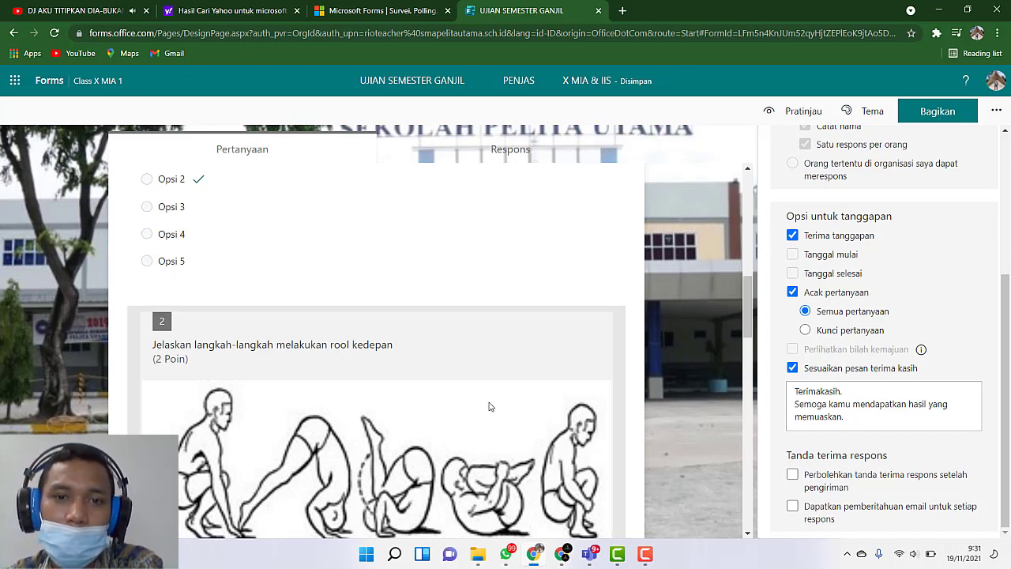
{"action": "left_click", "coordinate": [589, 554]}
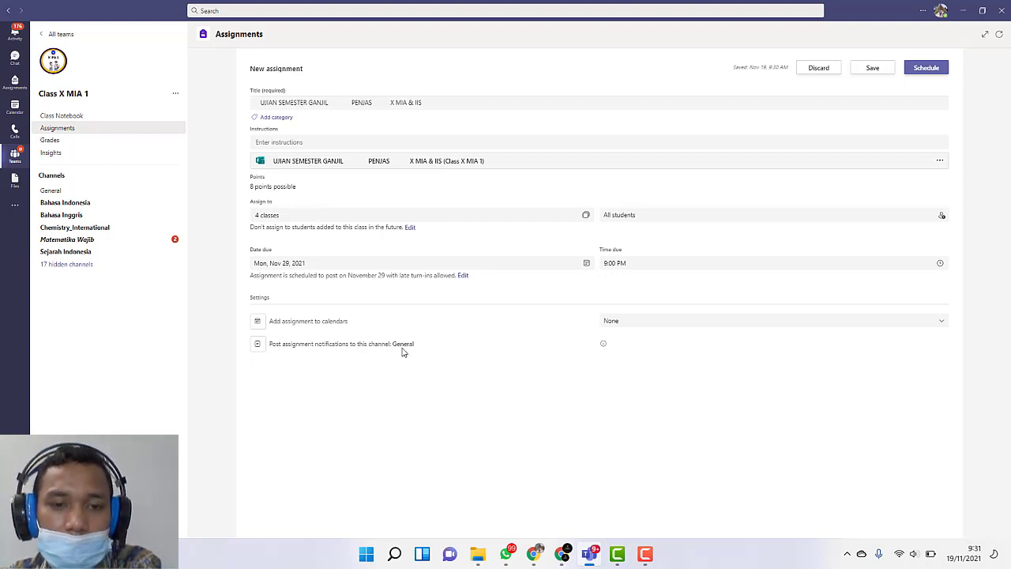
Step: Switching attention to the assignment notifications, try to change the General channel they are posted to
{"action": "mouse_move", "coordinate": [604, 345]}
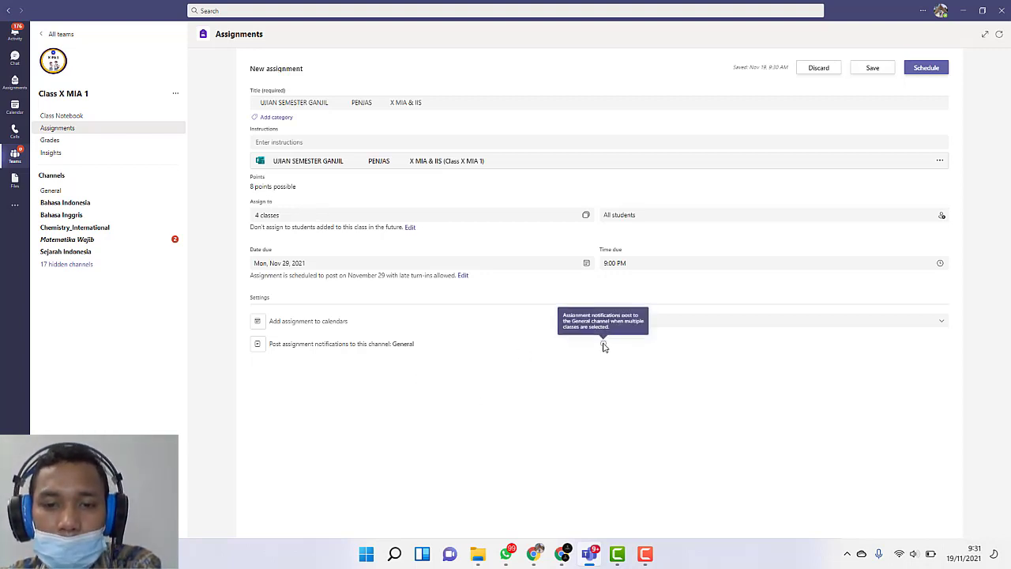
{"action": "double_click", "coordinate": [405, 344]}
{"action": "left_click", "coordinate": [406, 345]}
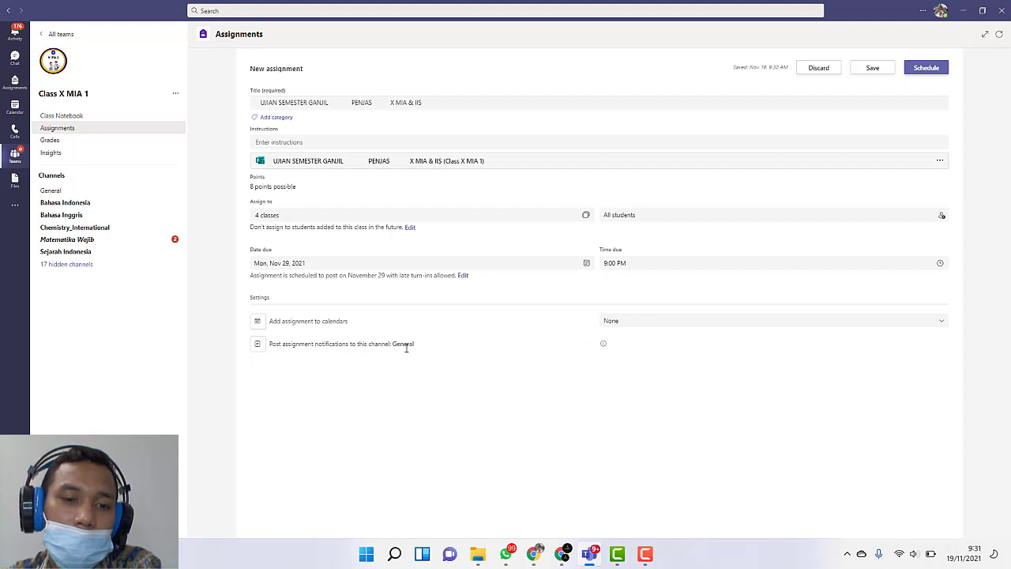
{"action": "double_click", "coordinate": [406, 344]}
{"action": "left_click", "coordinate": [405, 406]}
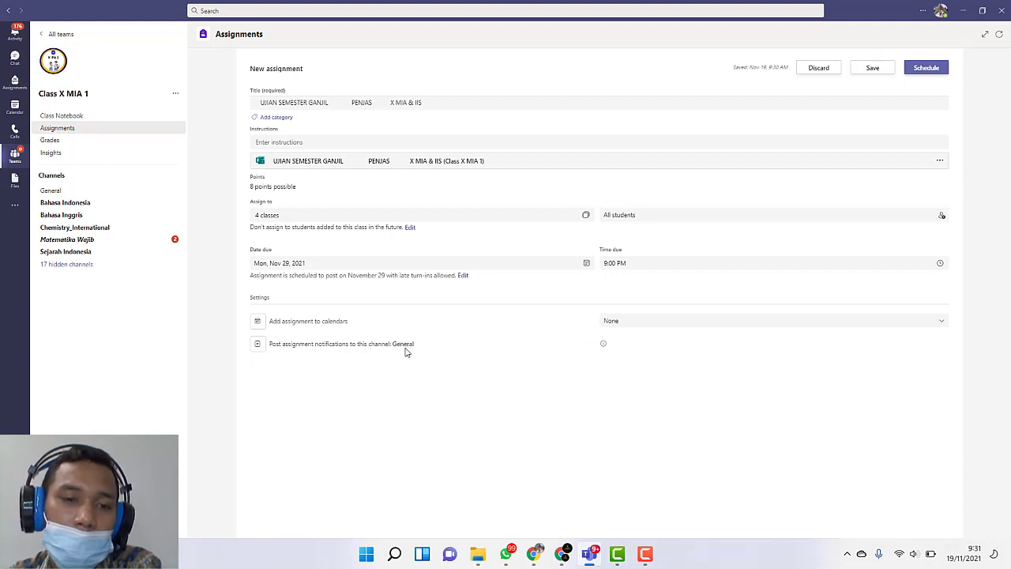
Step: Deselect Class X MIA 2, Class X IIS 1 and Class X IIS 2, and view the channels available for Class X MIA 1's notifications
{"action": "left_click", "coordinate": [275, 215]}
{"action": "left_click", "coordinate": [704, 106]}
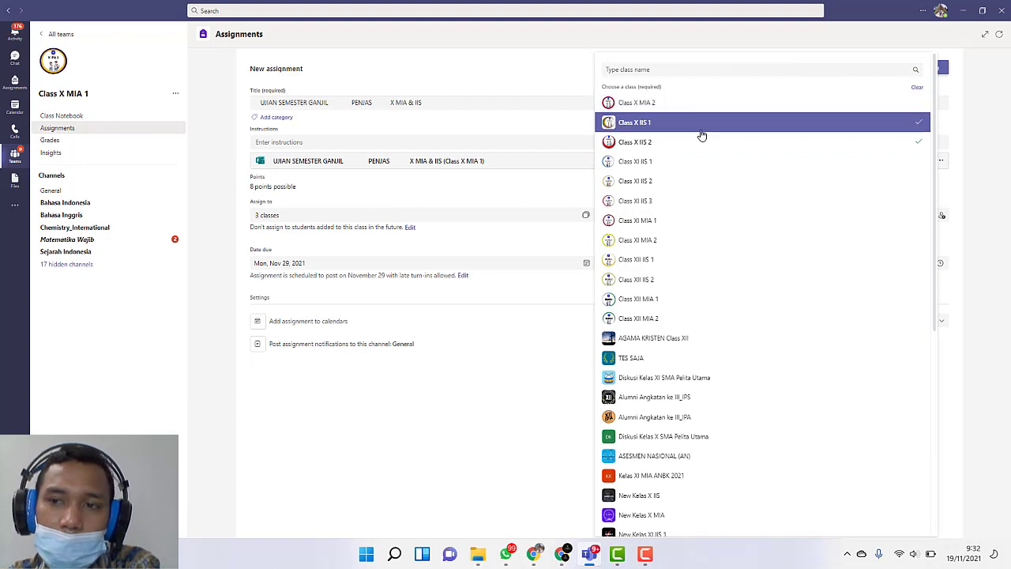
{"action": "left_click", "coordinate": [701, 133]}
{"action": "left_click", "coordinate": [432, 388]}
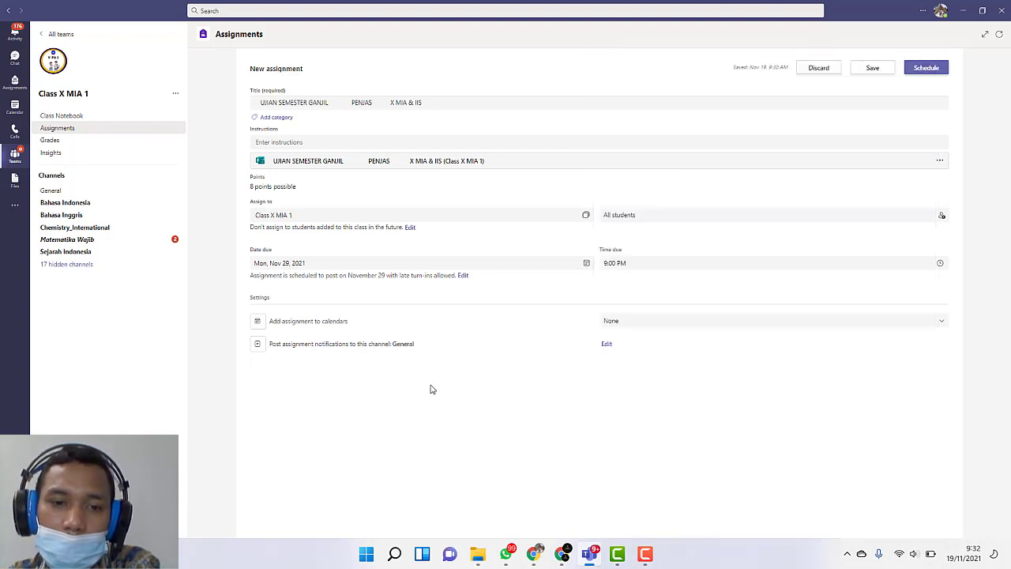
{"action": "left_click", "coordinate": [606, 347]}
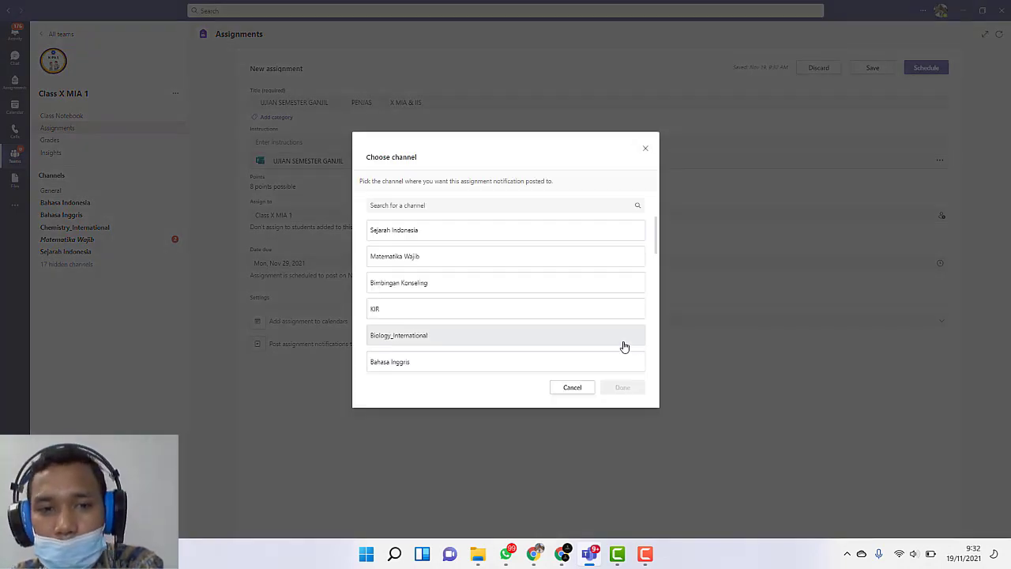
{"action": "left_click", "coordinate": [567, 388]}
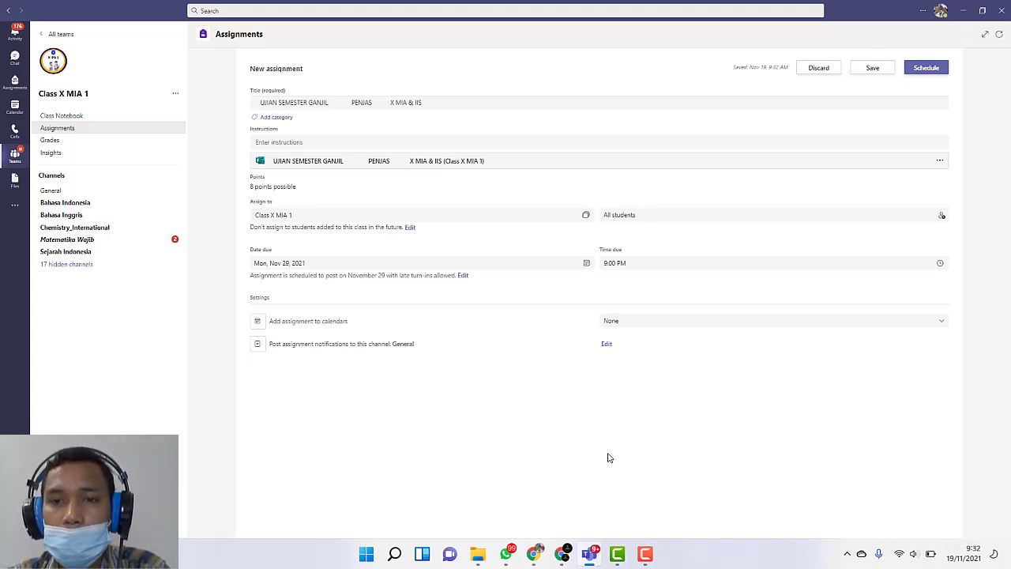
Step: Switch to the quiz in Microsoft Forms and look through its questions and title section
{"action": "mouse_move", "coordinate": [533, 563]}
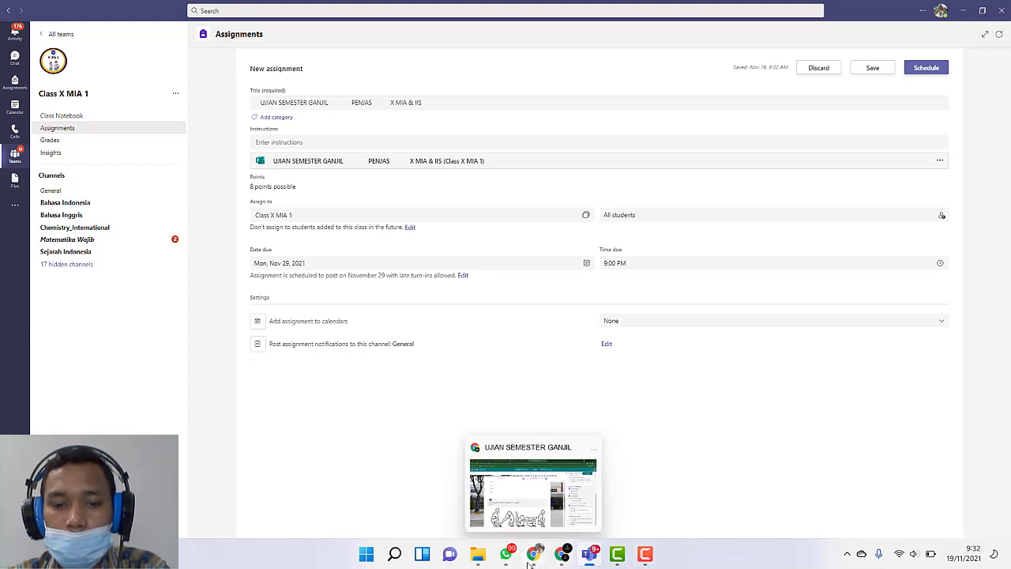
{"action": "left_click", "coordinate": [534, 563]}
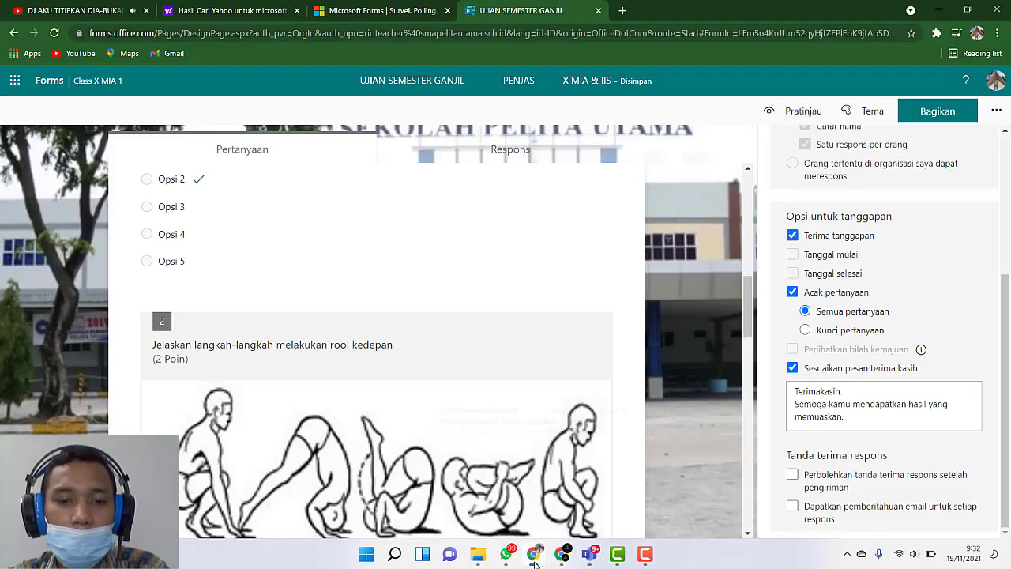
{"action": "scroll", "coordinate": [637, 381], "scroll_direction": "down", "scroll_amount": 3}
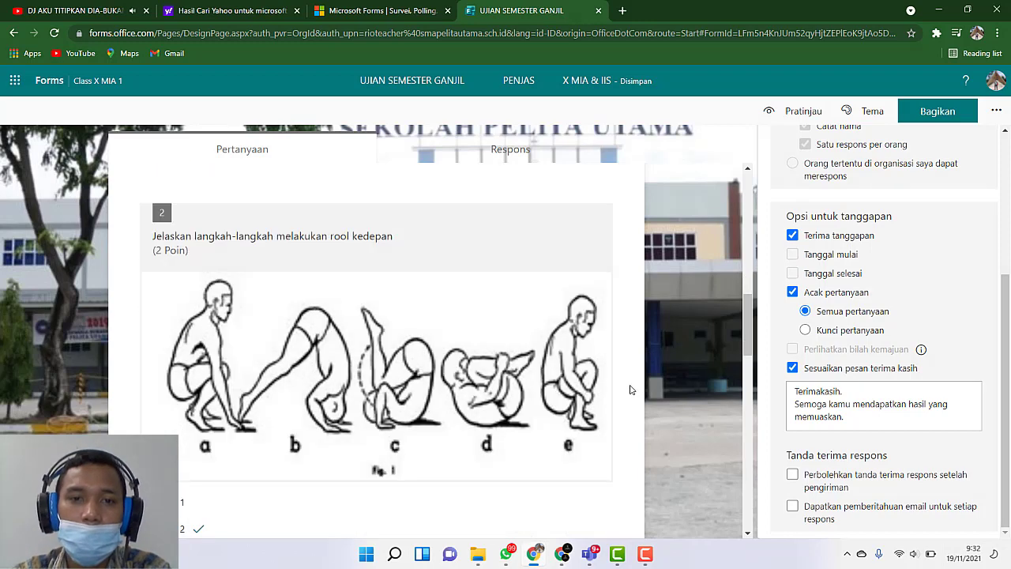
{"action": "scroll", "coordinate": [637, 388], "scroll_direction": "down", "scroll_amount": 1}
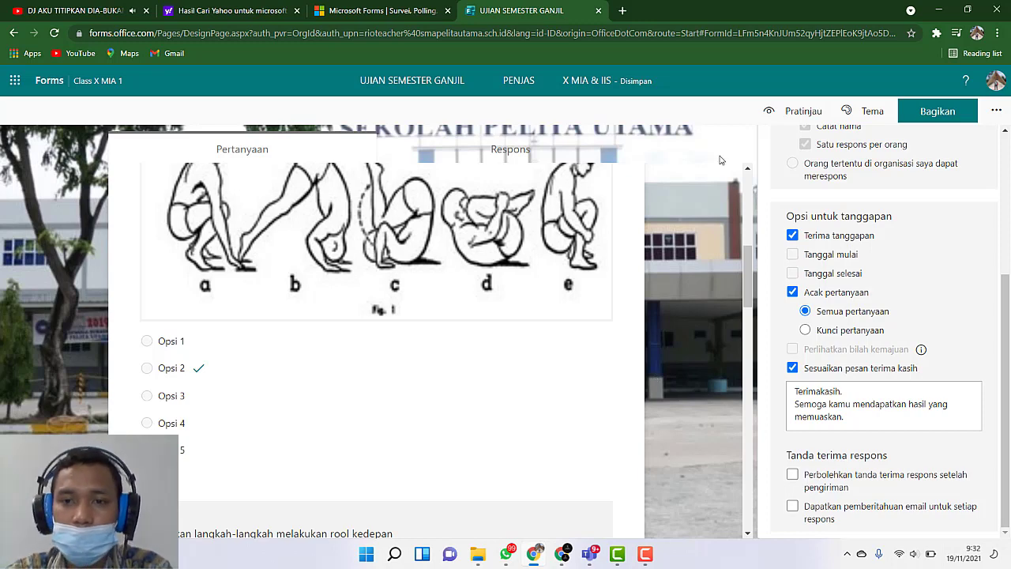
{"action": "scroll", "coordinate": [625, 293], "scroll_direction": "up", "scroll_amount": 4}
{"action": "scroll", "coordinate": [646, 280], "scroll_direction": "up", "scroll_amount": 2}
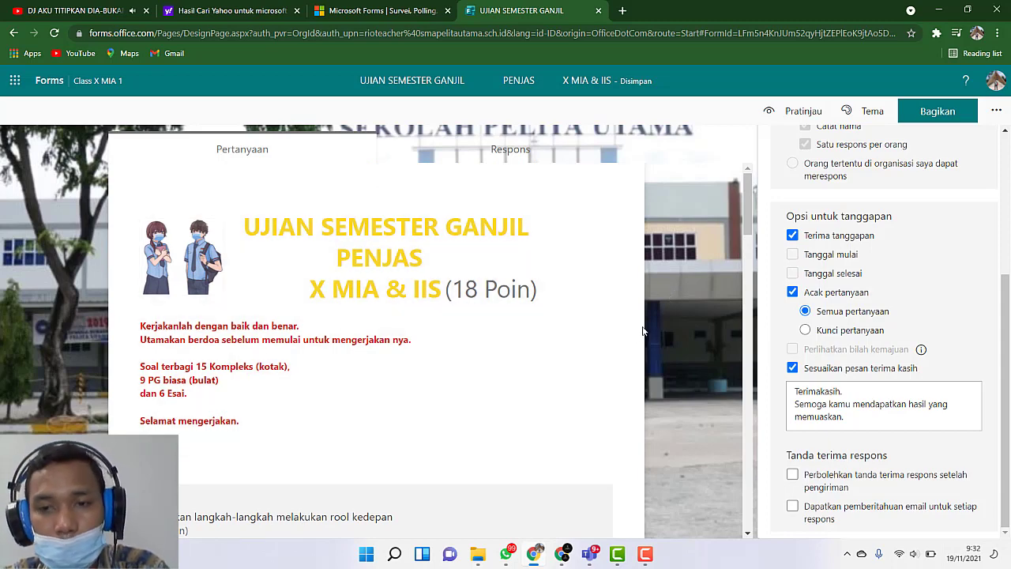
Step: Return to Microsoft Teams, leave the draft assignment, and view the Class X MIA 1 team before going back to the team list
{"action": "left_click", "coordinate": [589, 564]}
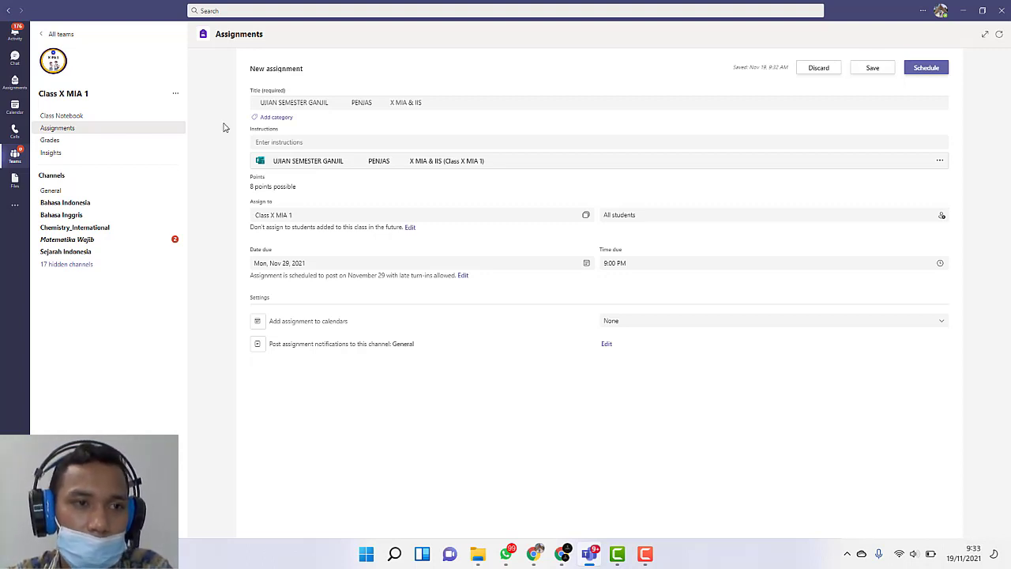
{"action": "left_click", "coordinate": [51, 34]}
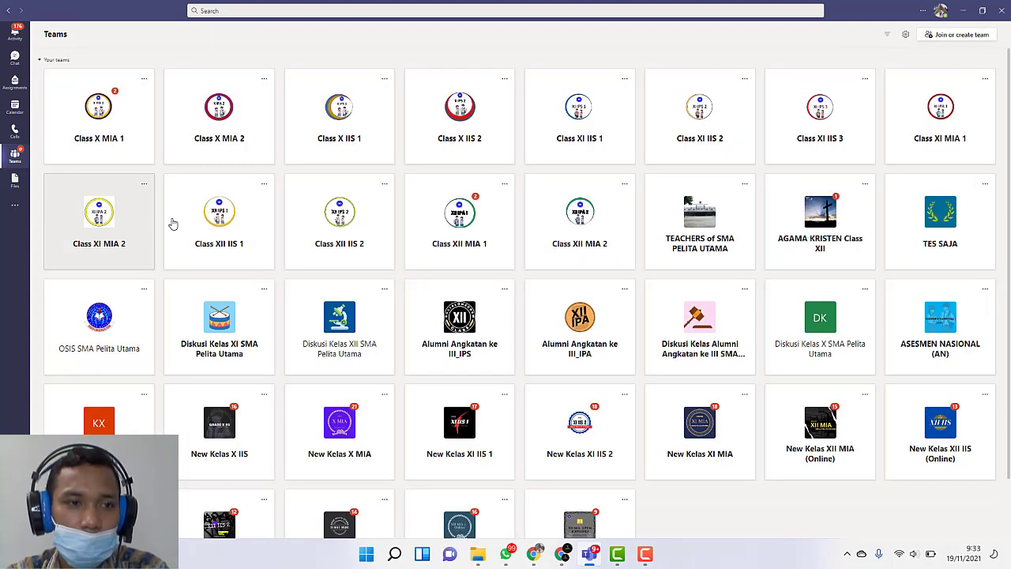
{"action": "left_click", "coordinate": [125, 137]}
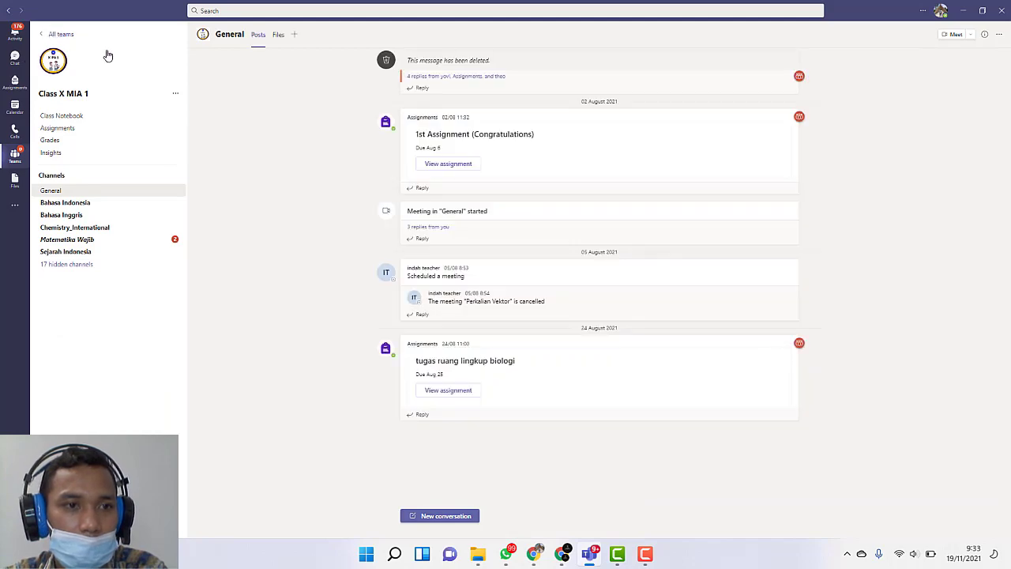
{"action": "key", "text": "alt+Left"}
Step: Open the Class X MIA 2 team's assignments, view the quizzes available for a new quiz assignment, and close the list without choosing one
{"action": "left_click", "coordinate": [232, 152]}
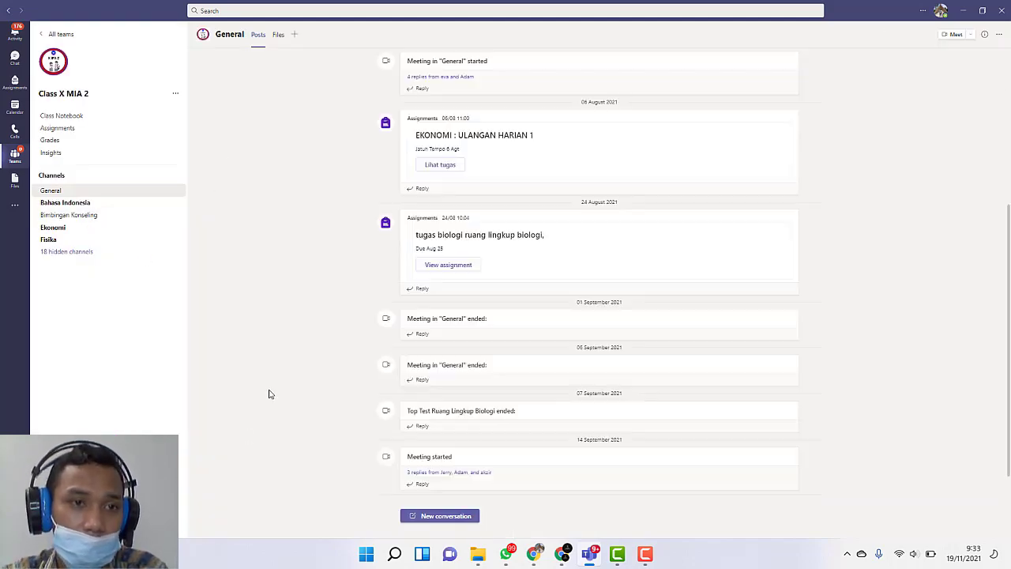
{"action": "left_click", "coordinate": [106, 138]}
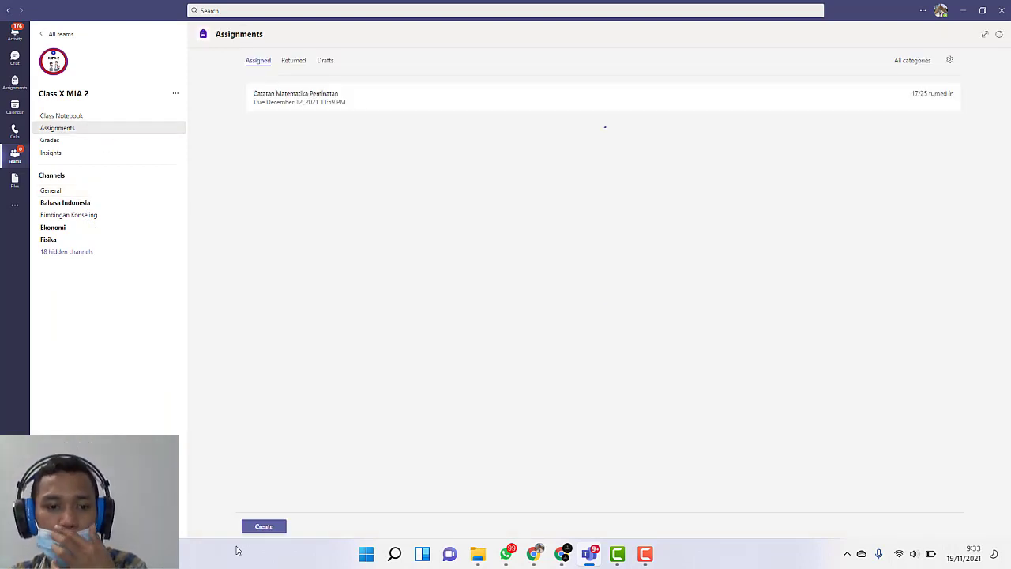
{"action": "left_click", "coordinate": [267, 526]}
{"action": "left_click", "coordinate": [276, 493]}
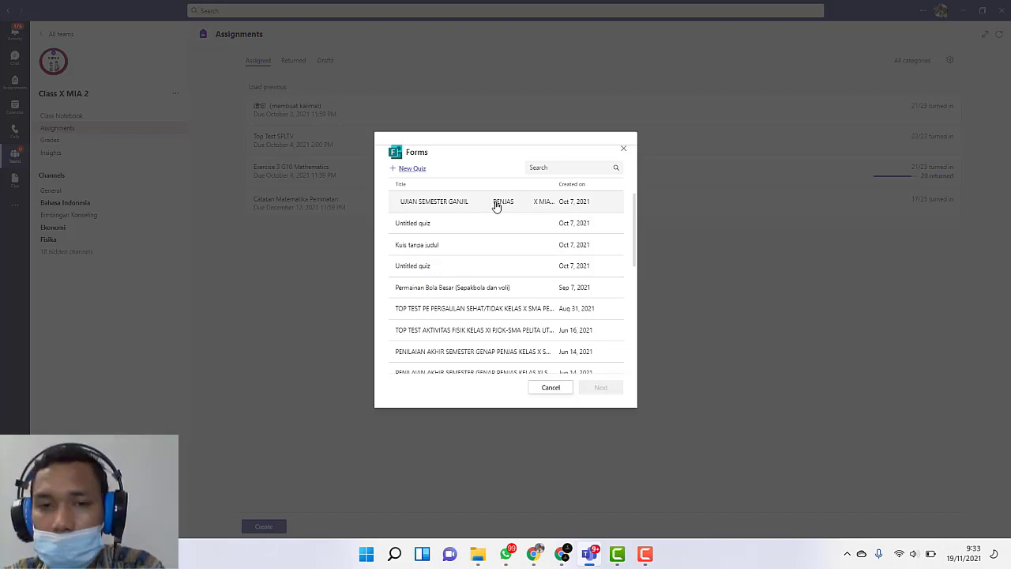
{"action": "left_click", "coordinate": [623, 148]}
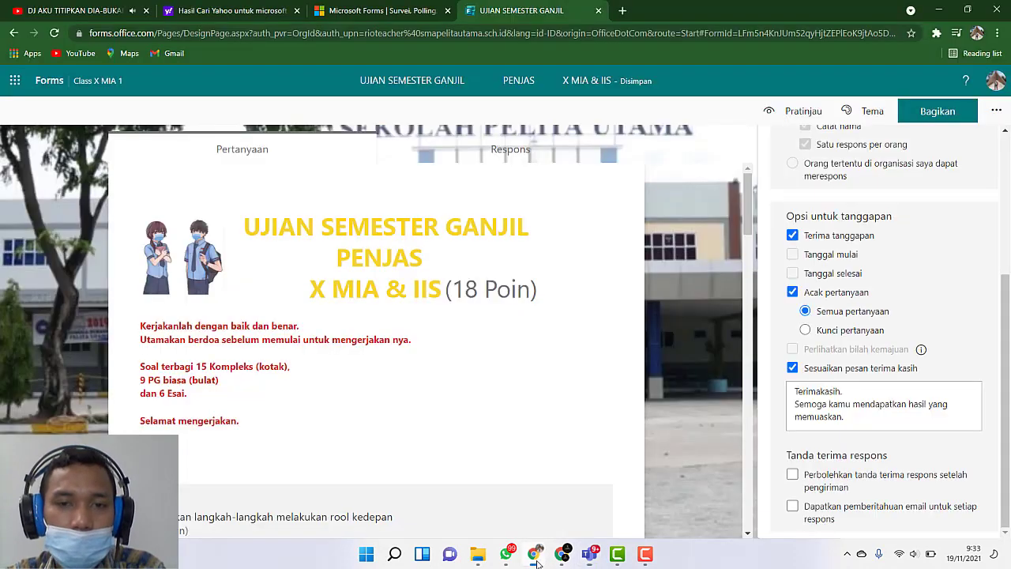
Step: Check the quiz in Microsoft Forms, return to Microsoft Teams, and view Class X MIA 2's quiz selection list again before closing it
{"action": "left_click", "coordinate": [537, 558]}
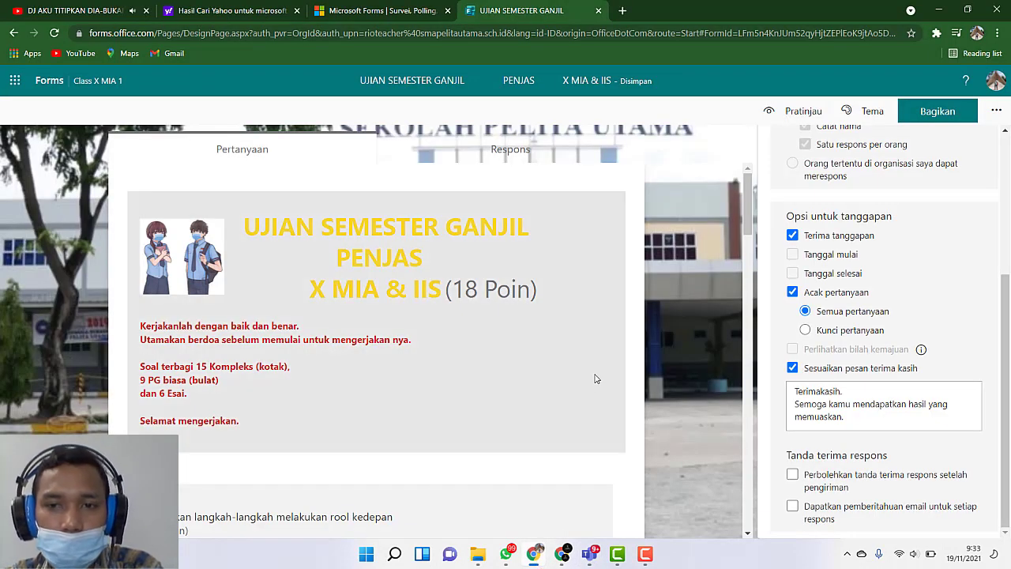
{"action": "left_click", "coordinate": [589, 553]}
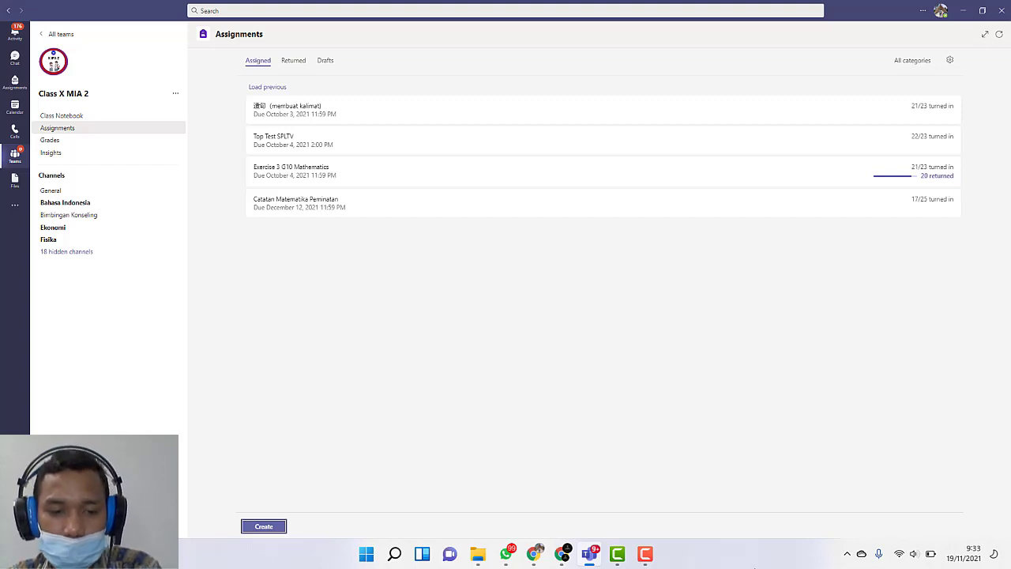
{"action": "left_click", "coordinate": [264, 526]}
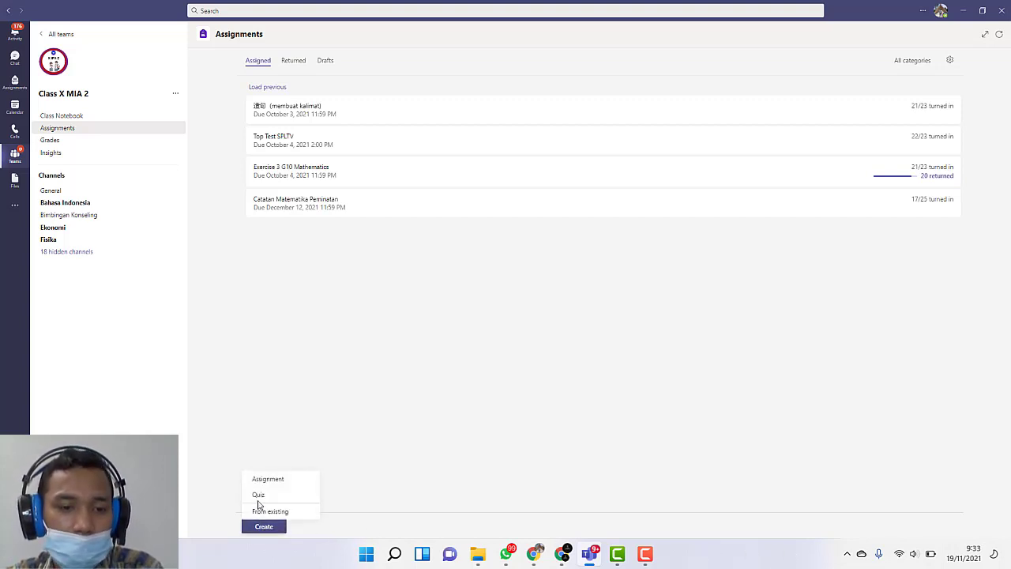
{"action": "left_click", "coordinate": [261, 495]}
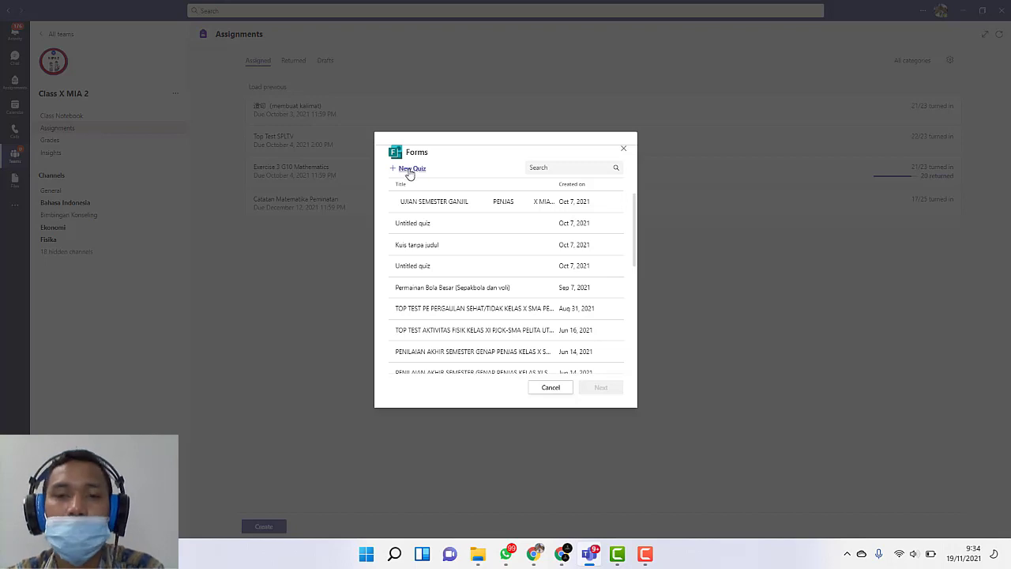
{"action": "left_click", "coordinate": [624, 150]}
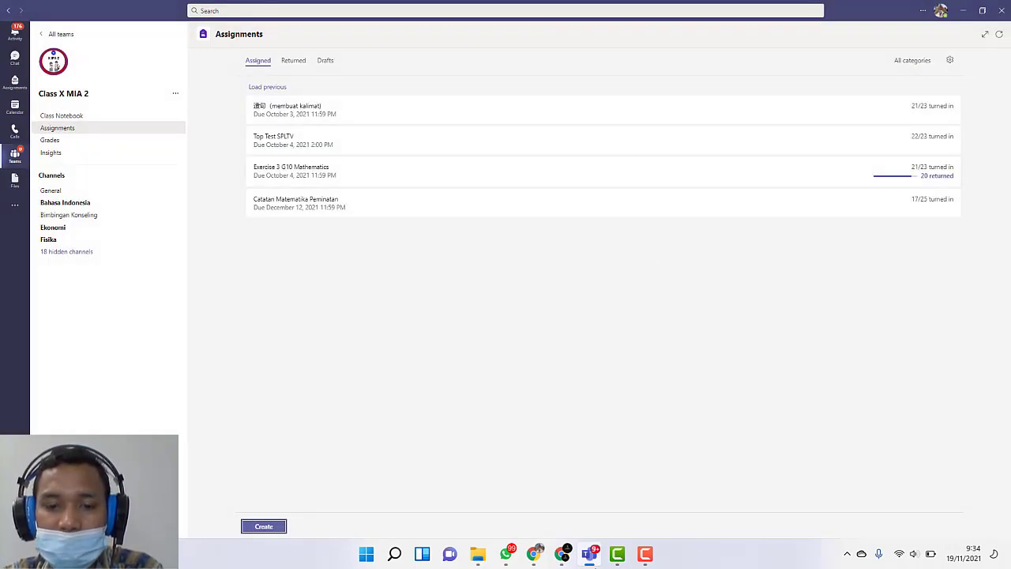
Step: Switch to the quiz in Microsoft Forms and review its settings, first question and title section
{"action": "mouse_move", "coordinate": [562, 563]}
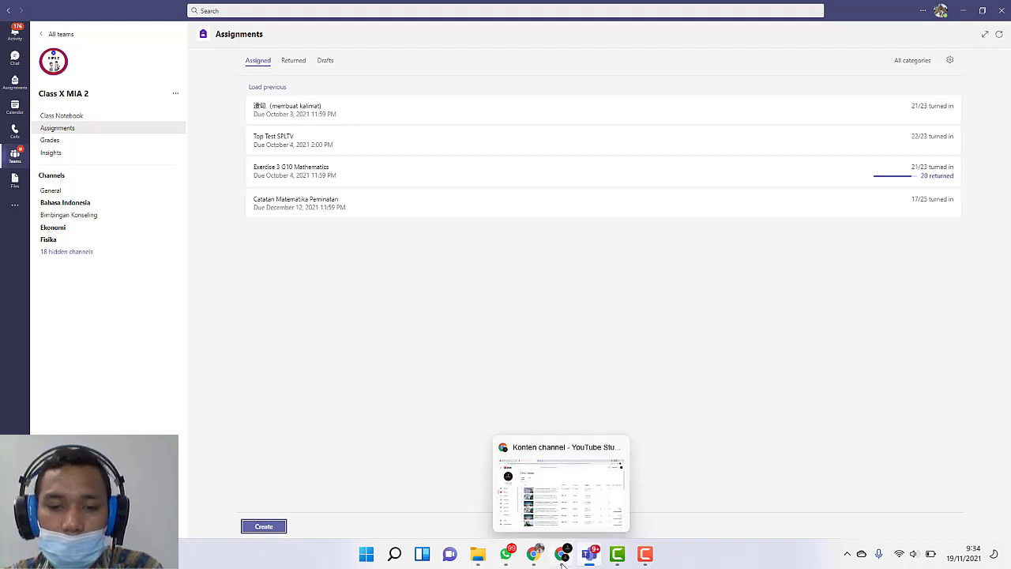
{"action": "left_click", "coordinate": [534, 553]}
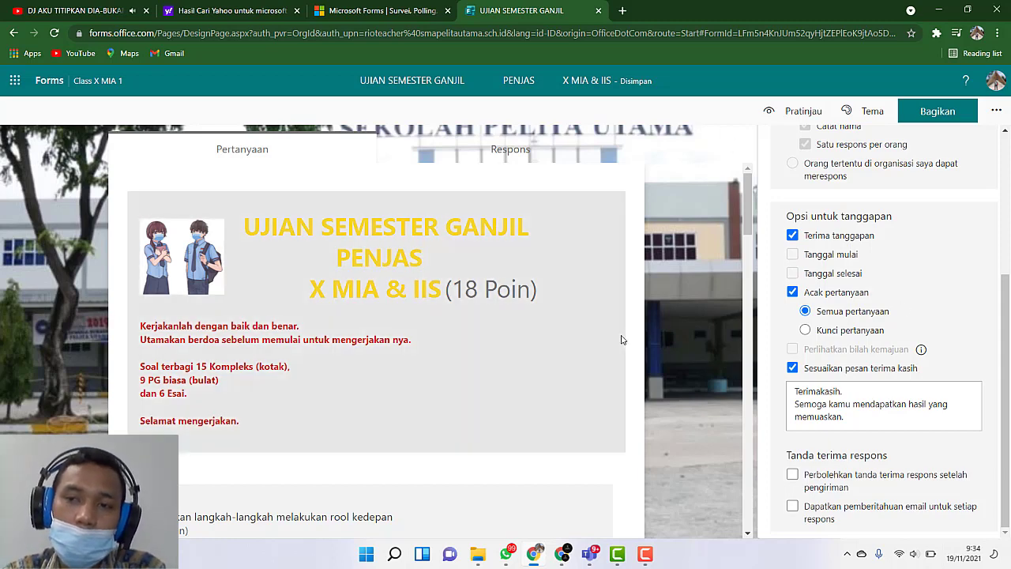
{"action": "scroll", "coordinate": [806, 264], "scroll_direction": "up", "scroll_amount": 2}
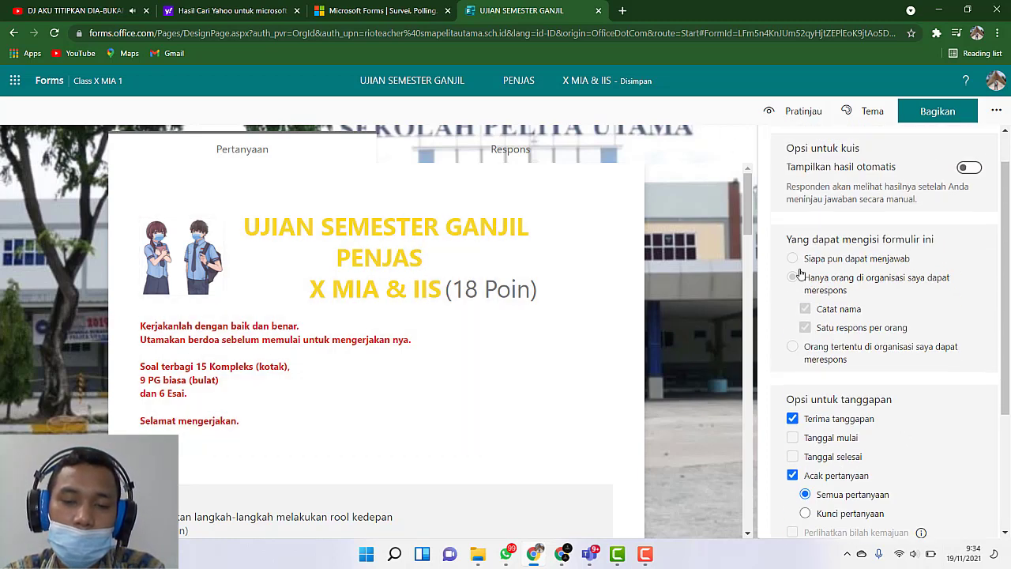
{"action": "scroll", "coordinate": [800, 269], "scroll_direction": "down", "scroll_amount": 2}
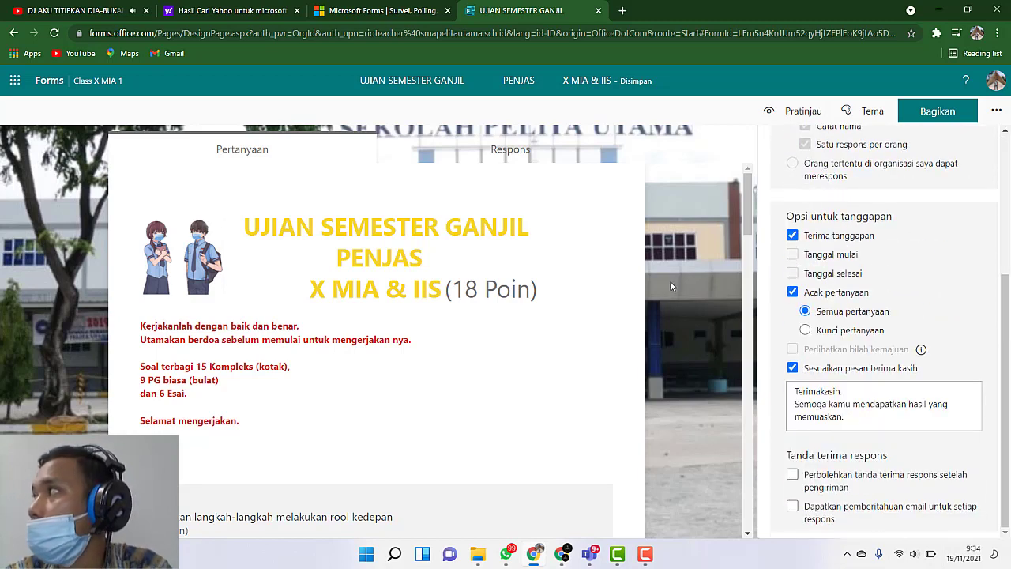
{"action": "scroll", "coordinate": [676, 314], "scroll_direction": "down", "scroll_amount": 3}
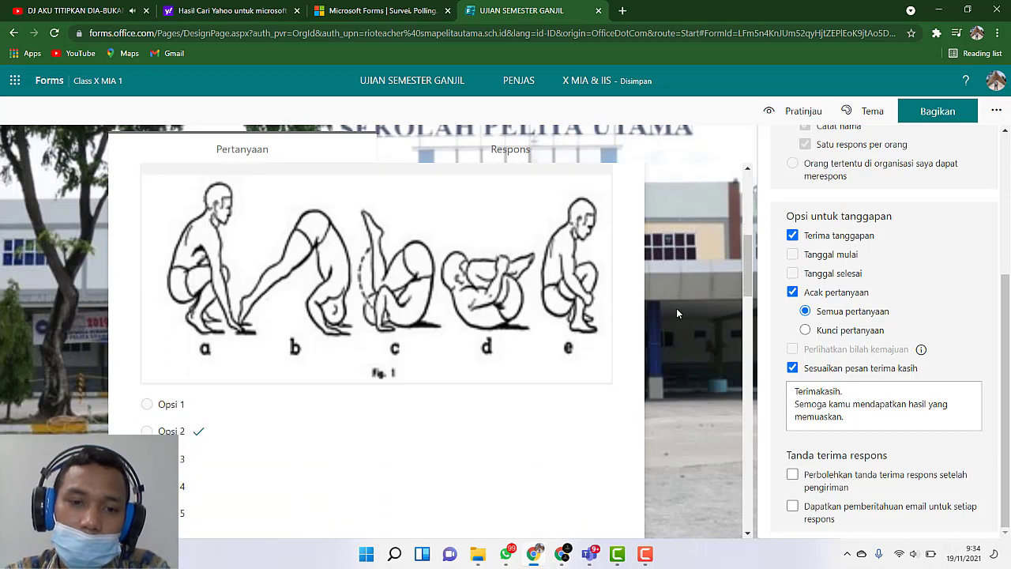
{"action": "scroll", "coordinate": [677, 312], "scroll_direction": "up", "scroll_amount": 3}
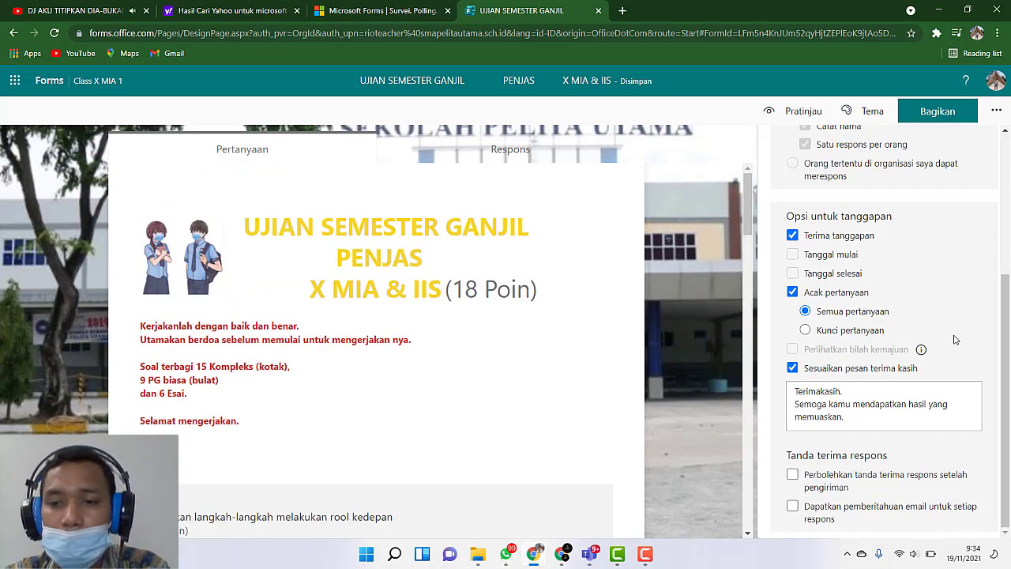
{"action": "scroll", "coordinate": [877, 332], "scroll_direction": "up", "scroll_amount": 3}
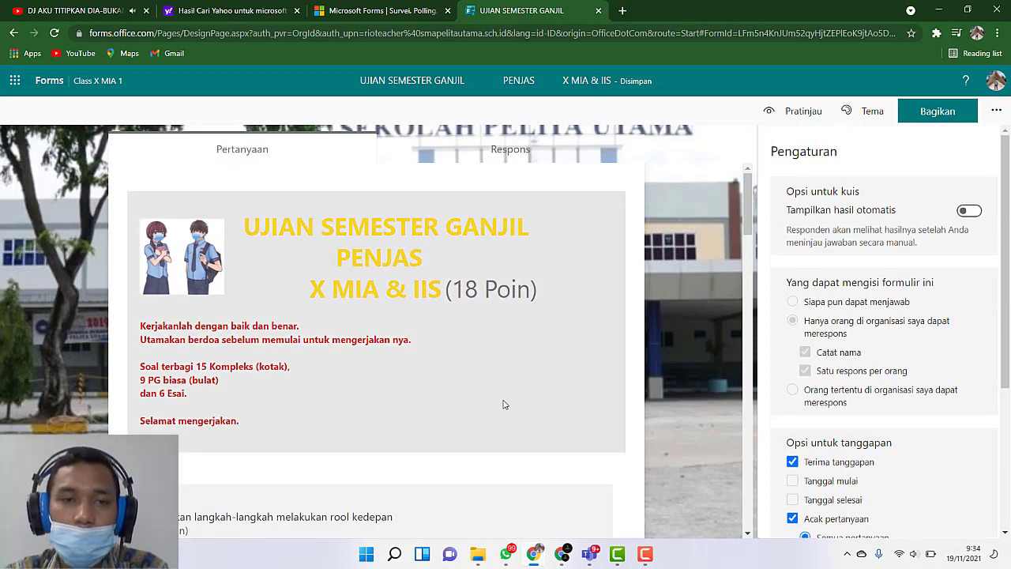